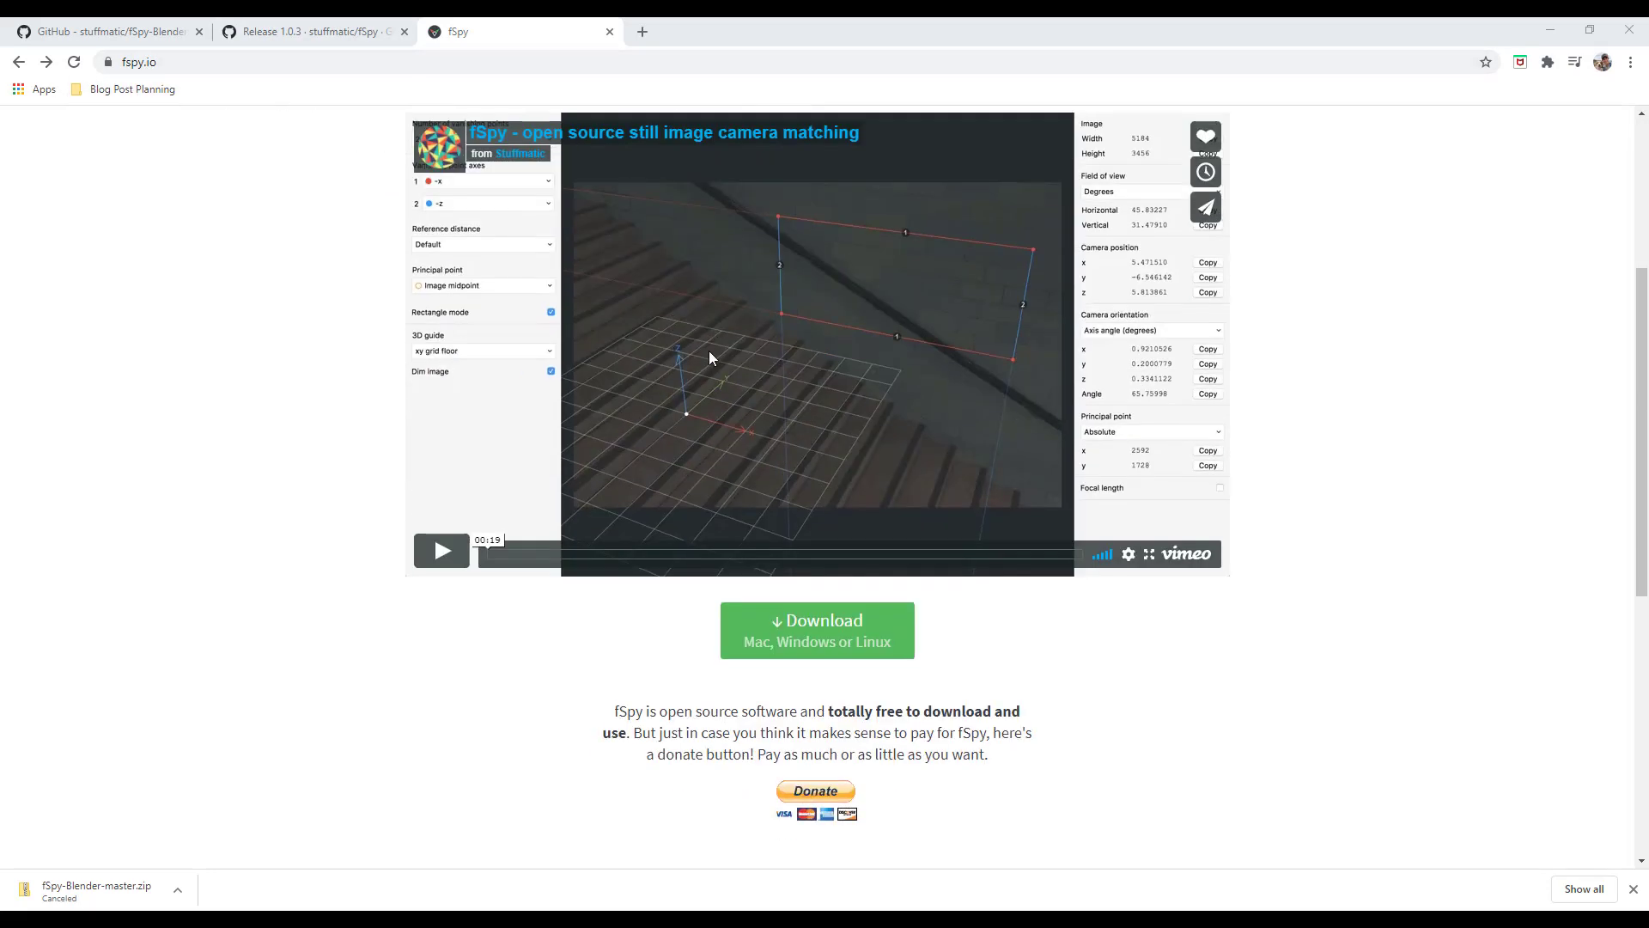
Look over the fSpy website's demo video, its download for Mac, Windows or Linux, and the section on importing to Blender
scroll(709, 352, down, 6)
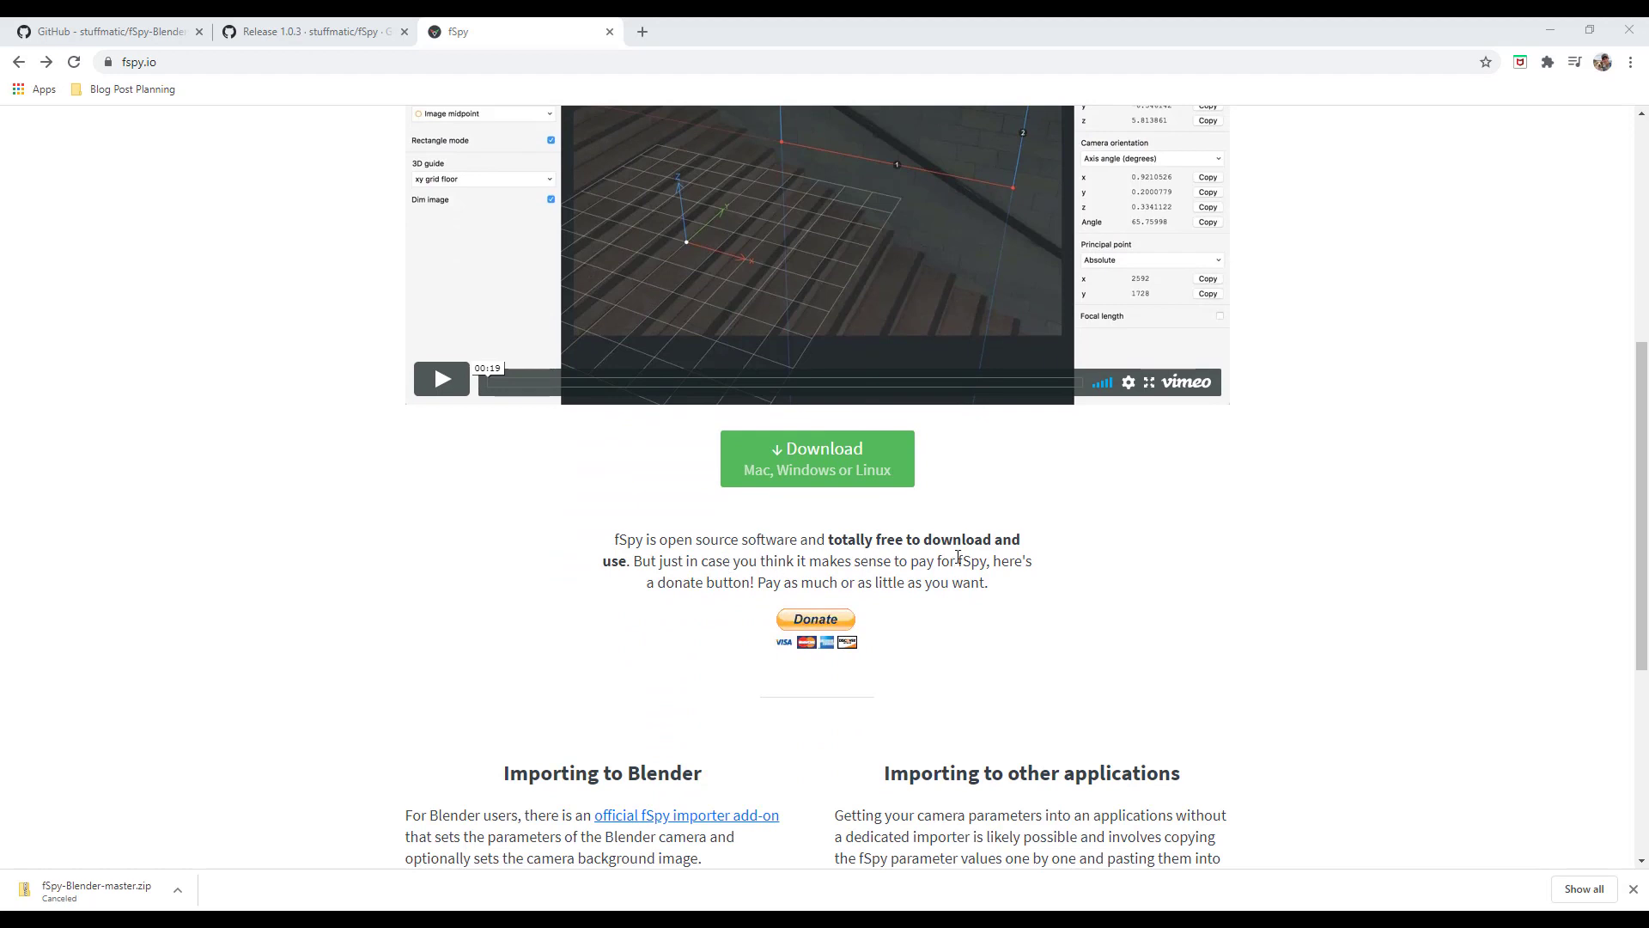
scroll(1017, 537, up, 4)
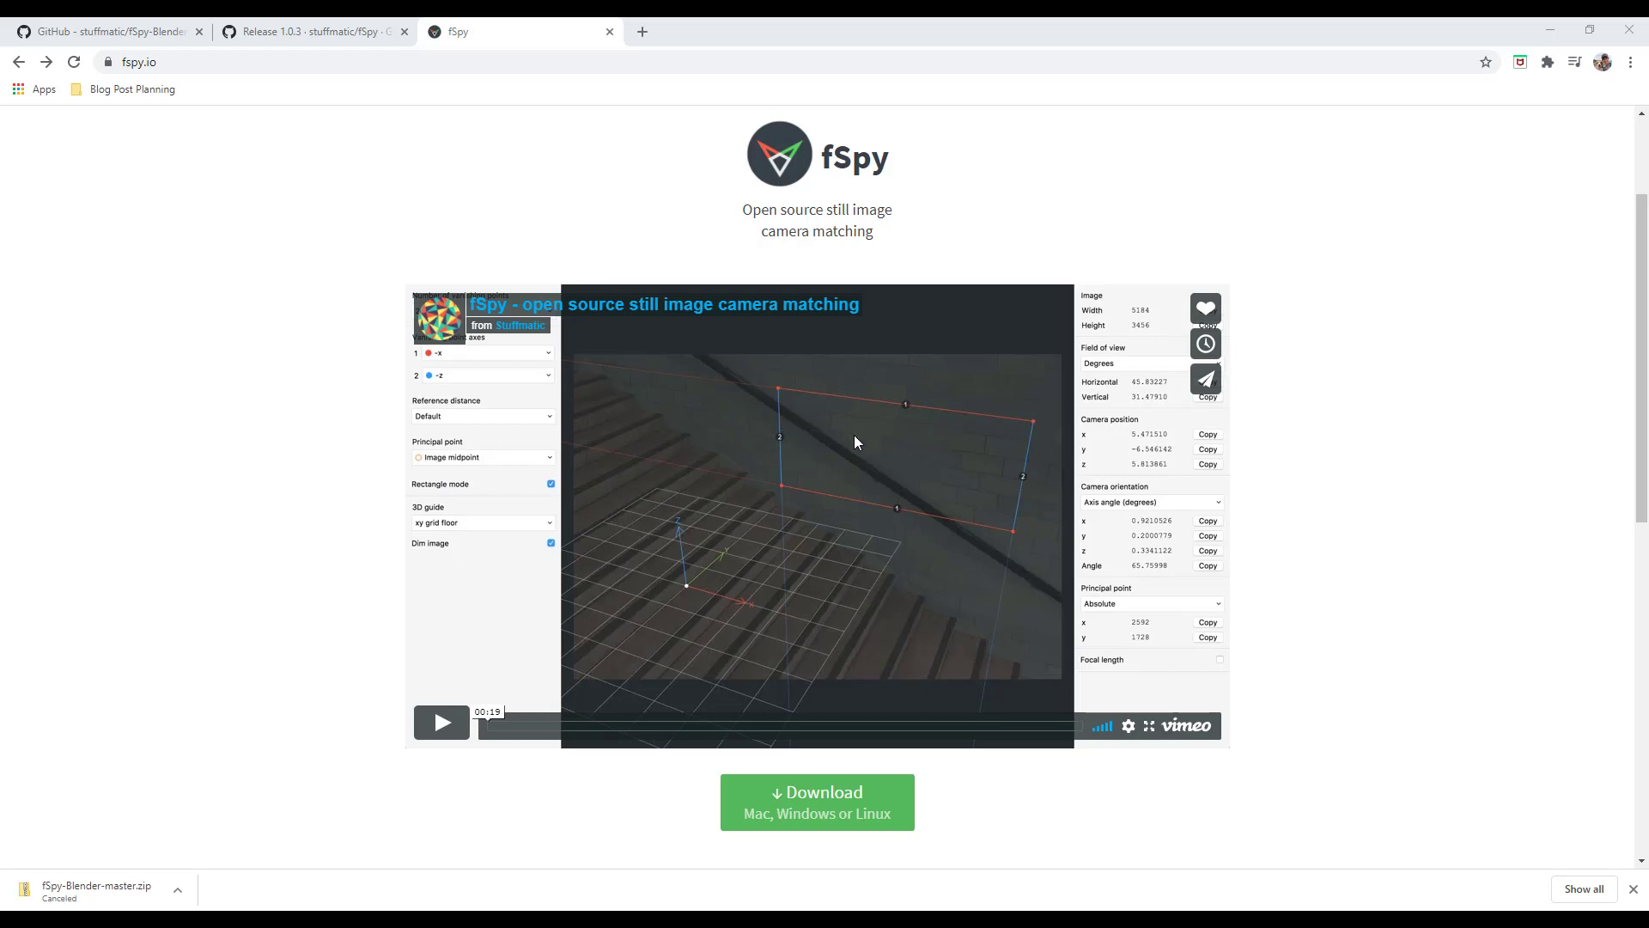
scroll(854, 430, down, 4)
scroll(841, 569, up, 1)
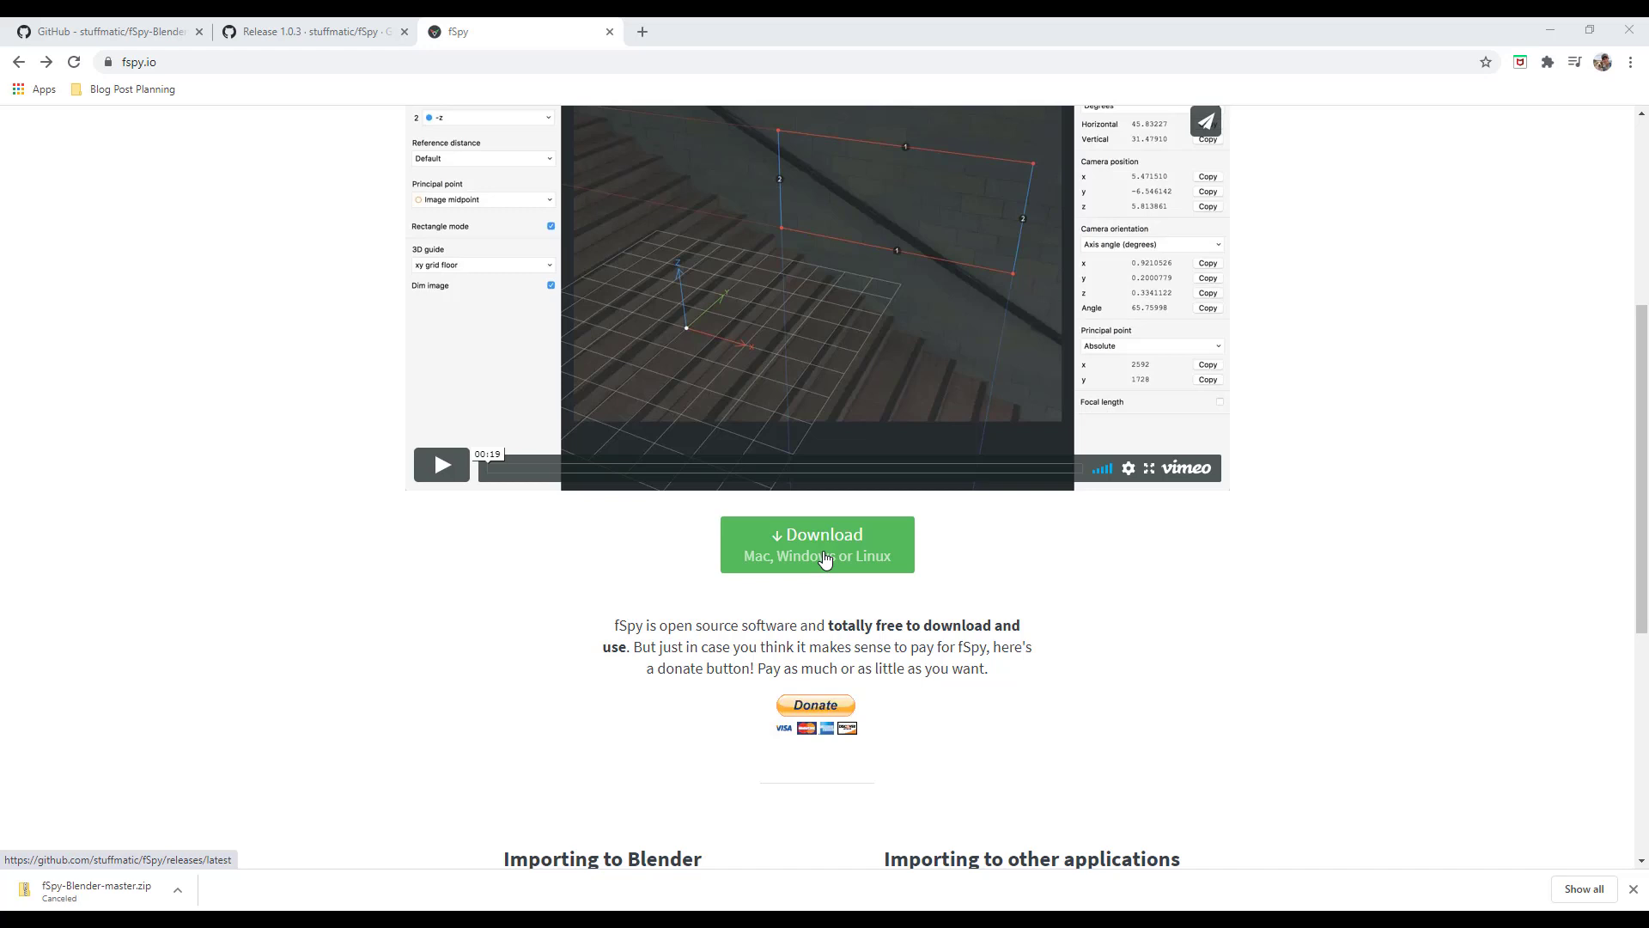
scroll(740, 449, down, 4)
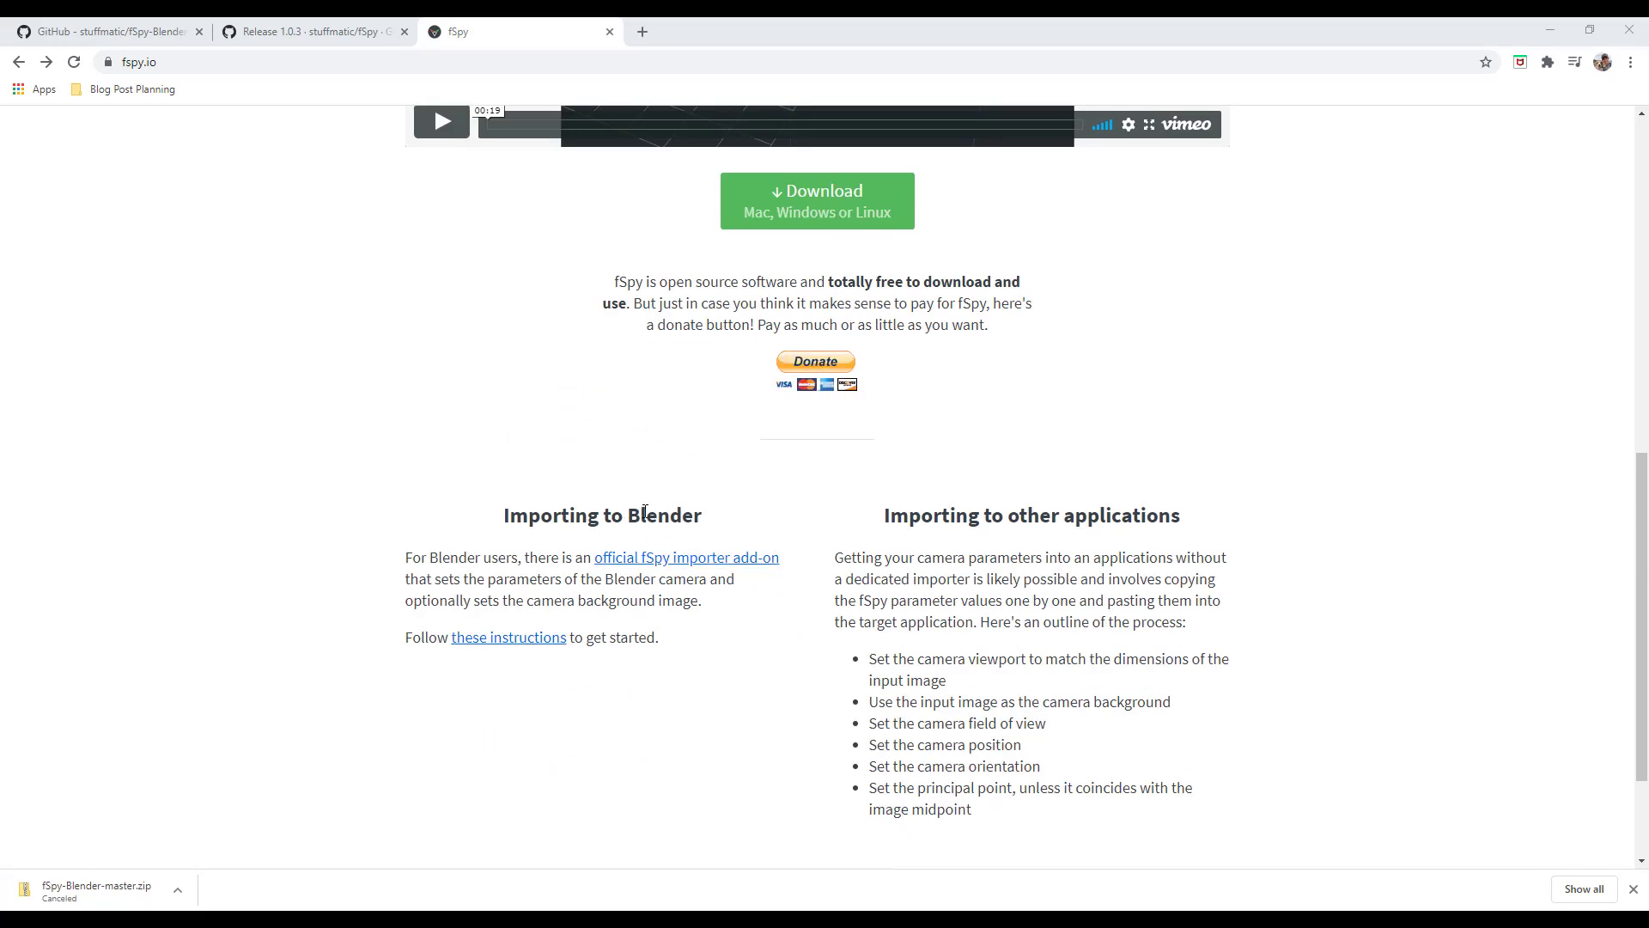
scroll(705, 518, up, 4)
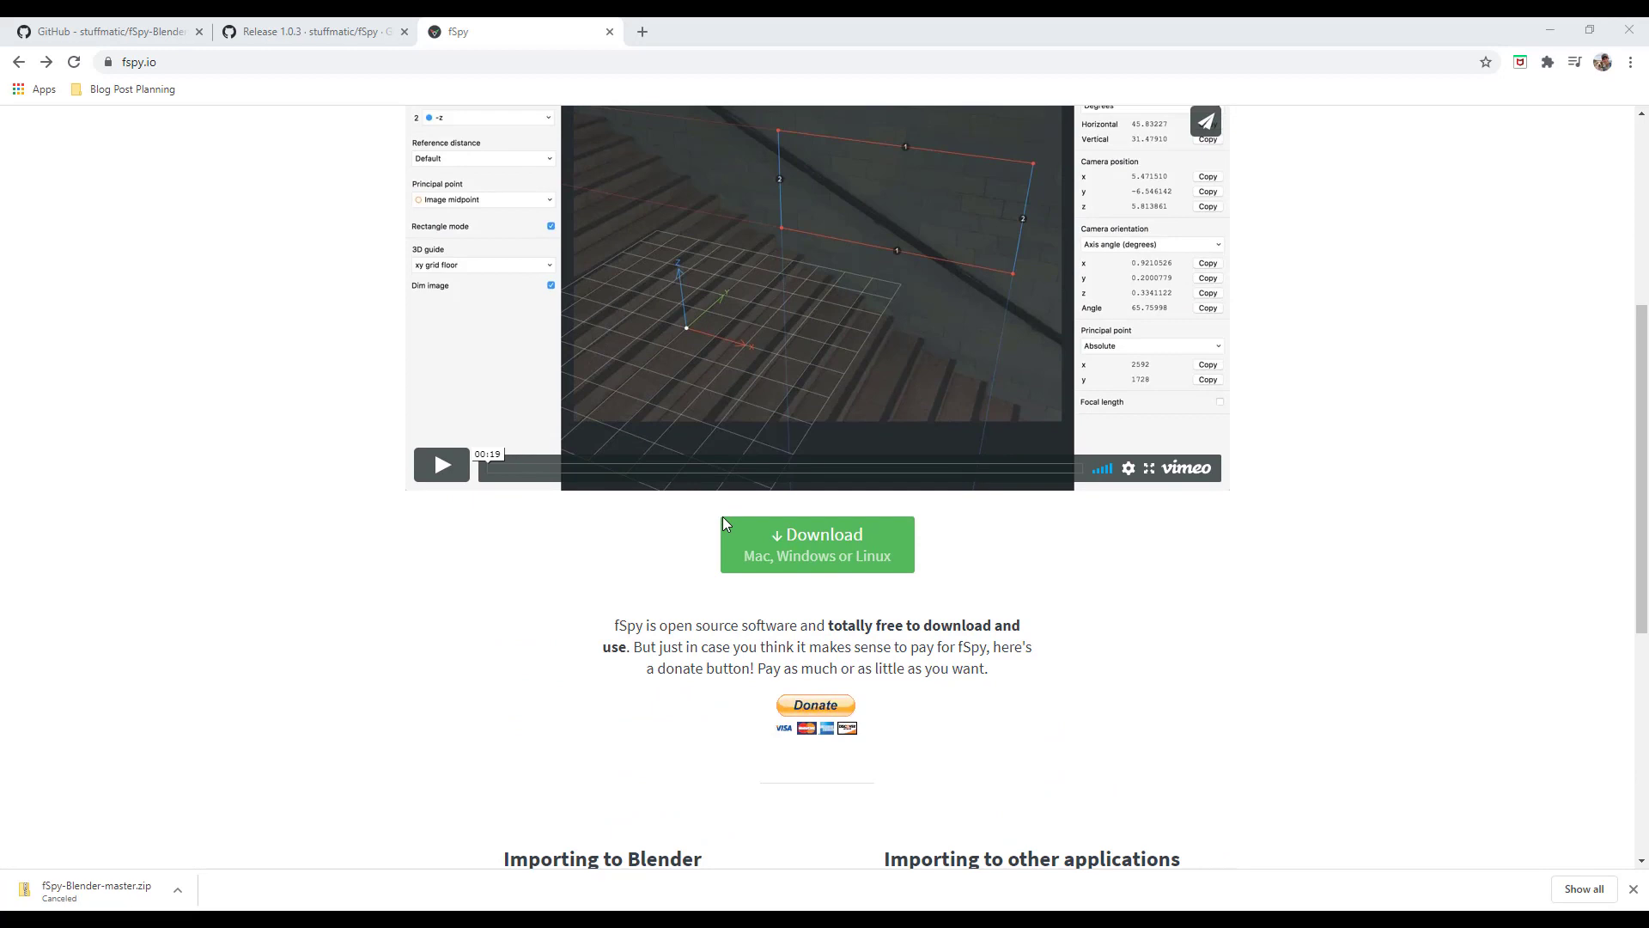
click(842, 559)
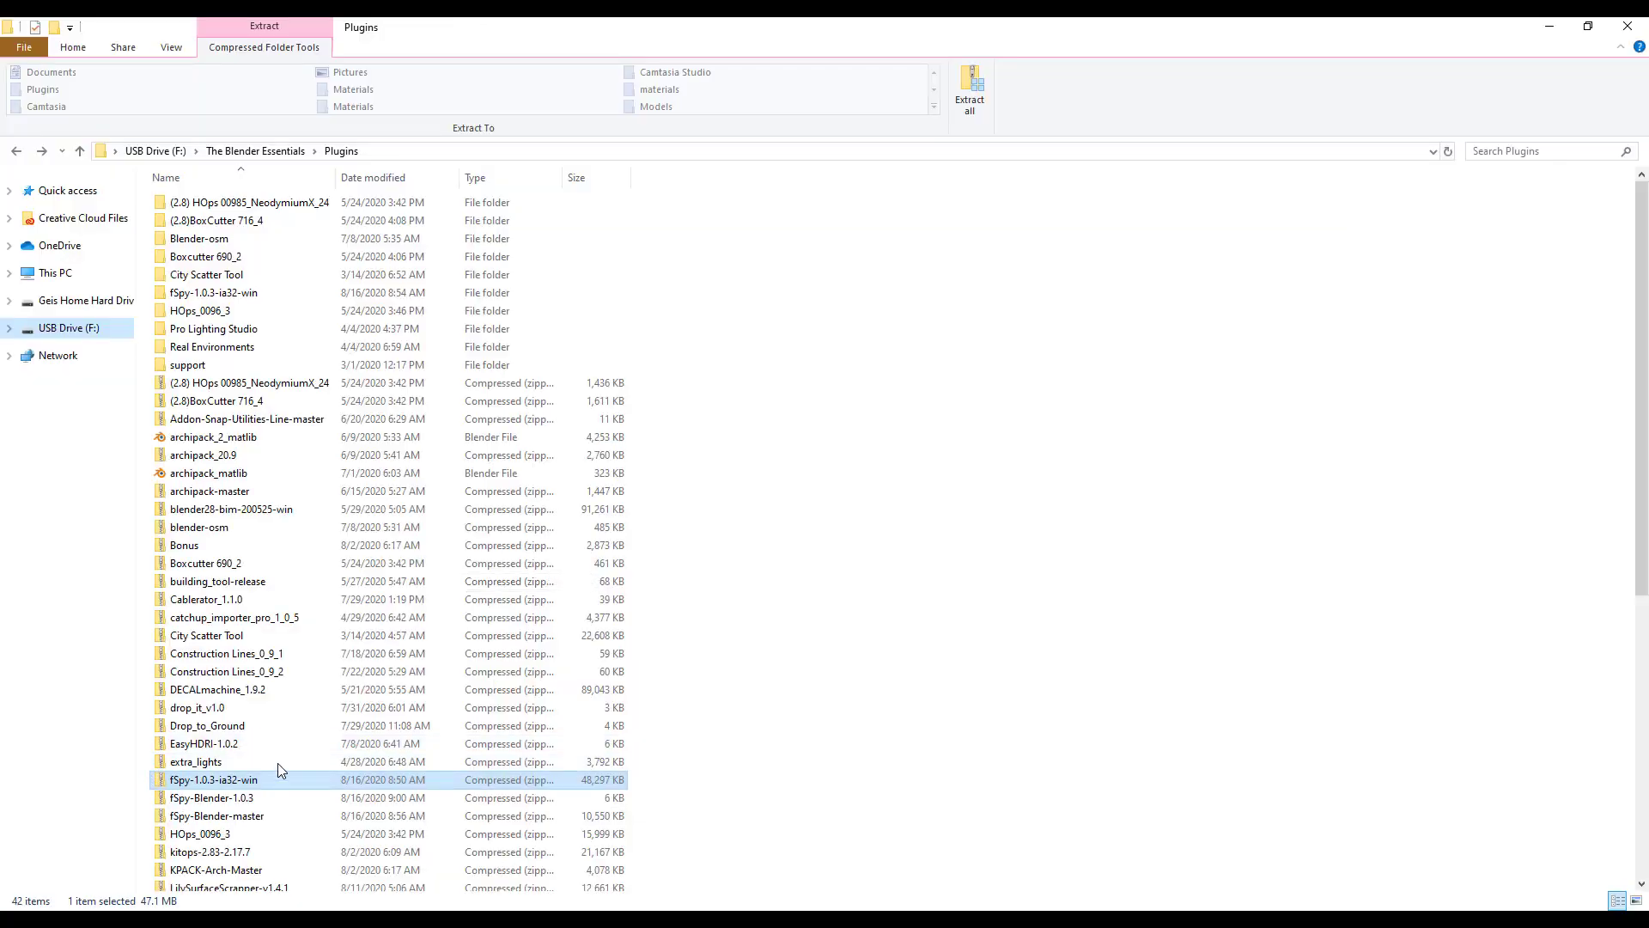
Switch to File Explorer, open the extracted fSpy-1.0.3-ia32-win folder and launch the fSpy application
click(225, 780)
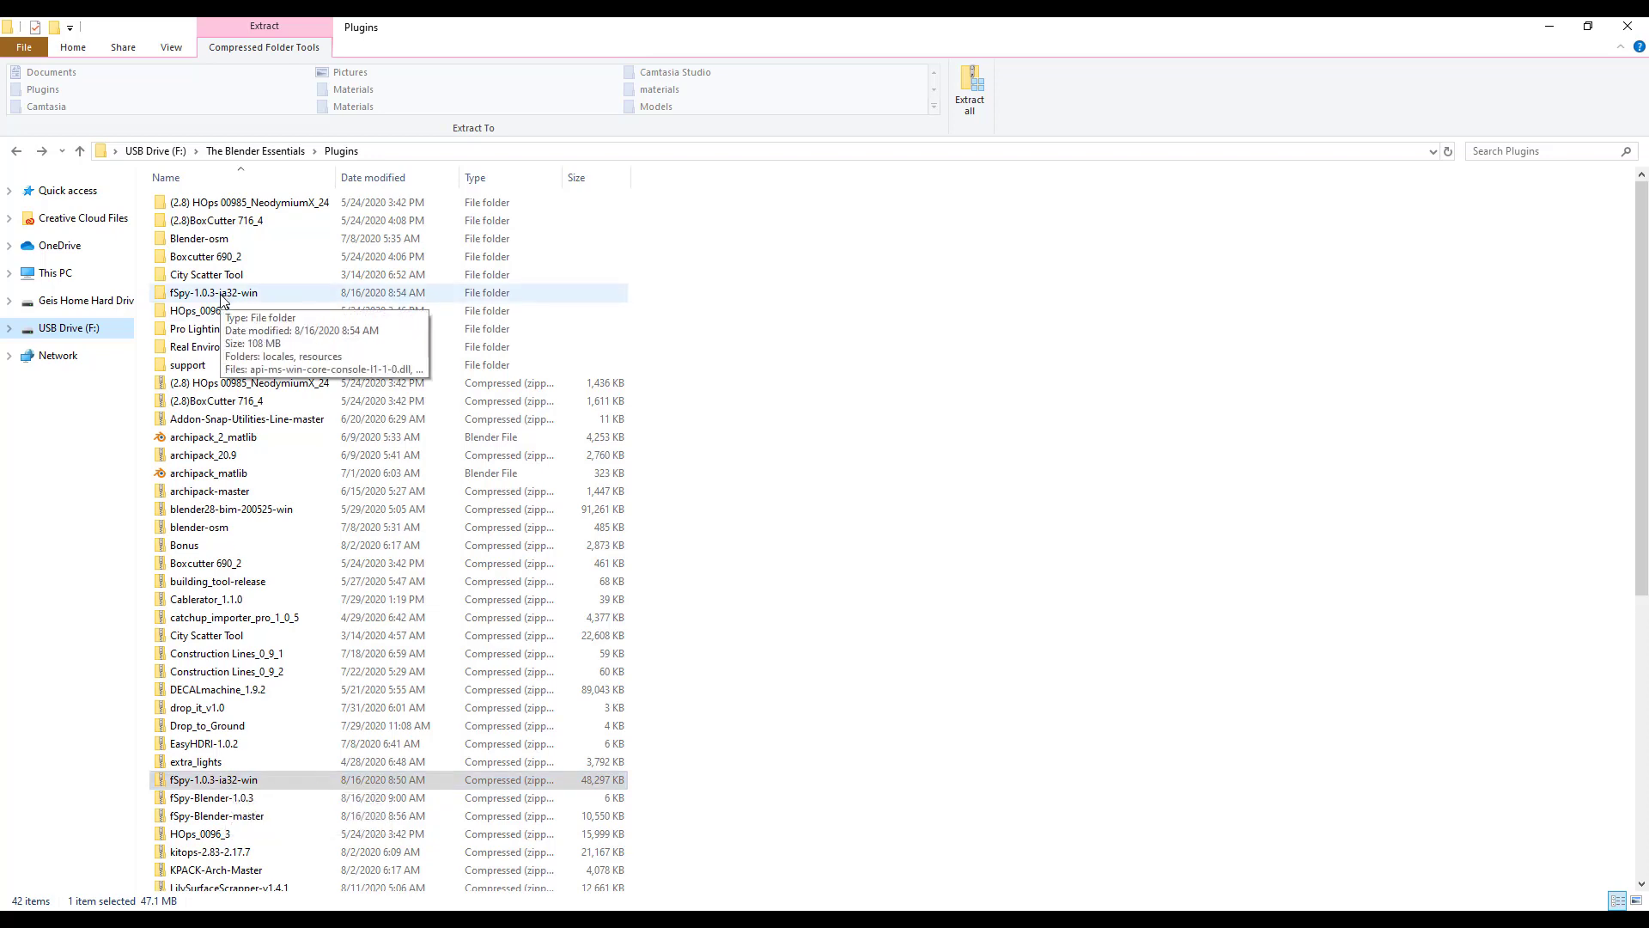
double_click(222, 294)
scroll(292, 341, down, 5)
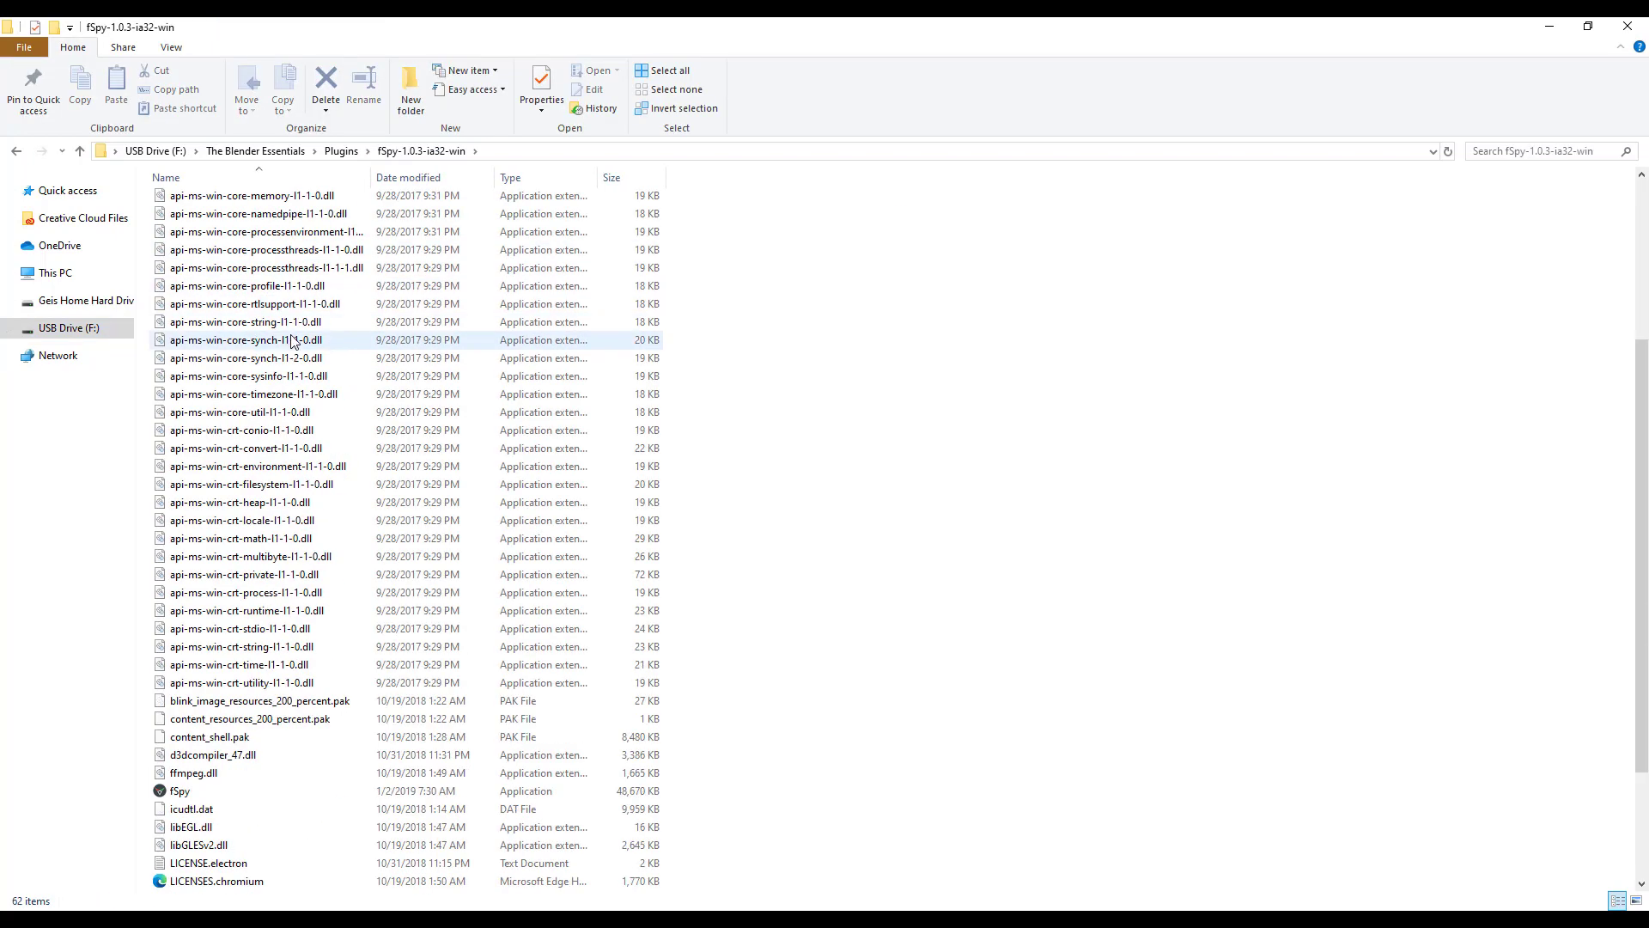
scroll(292, 341, down, 3)
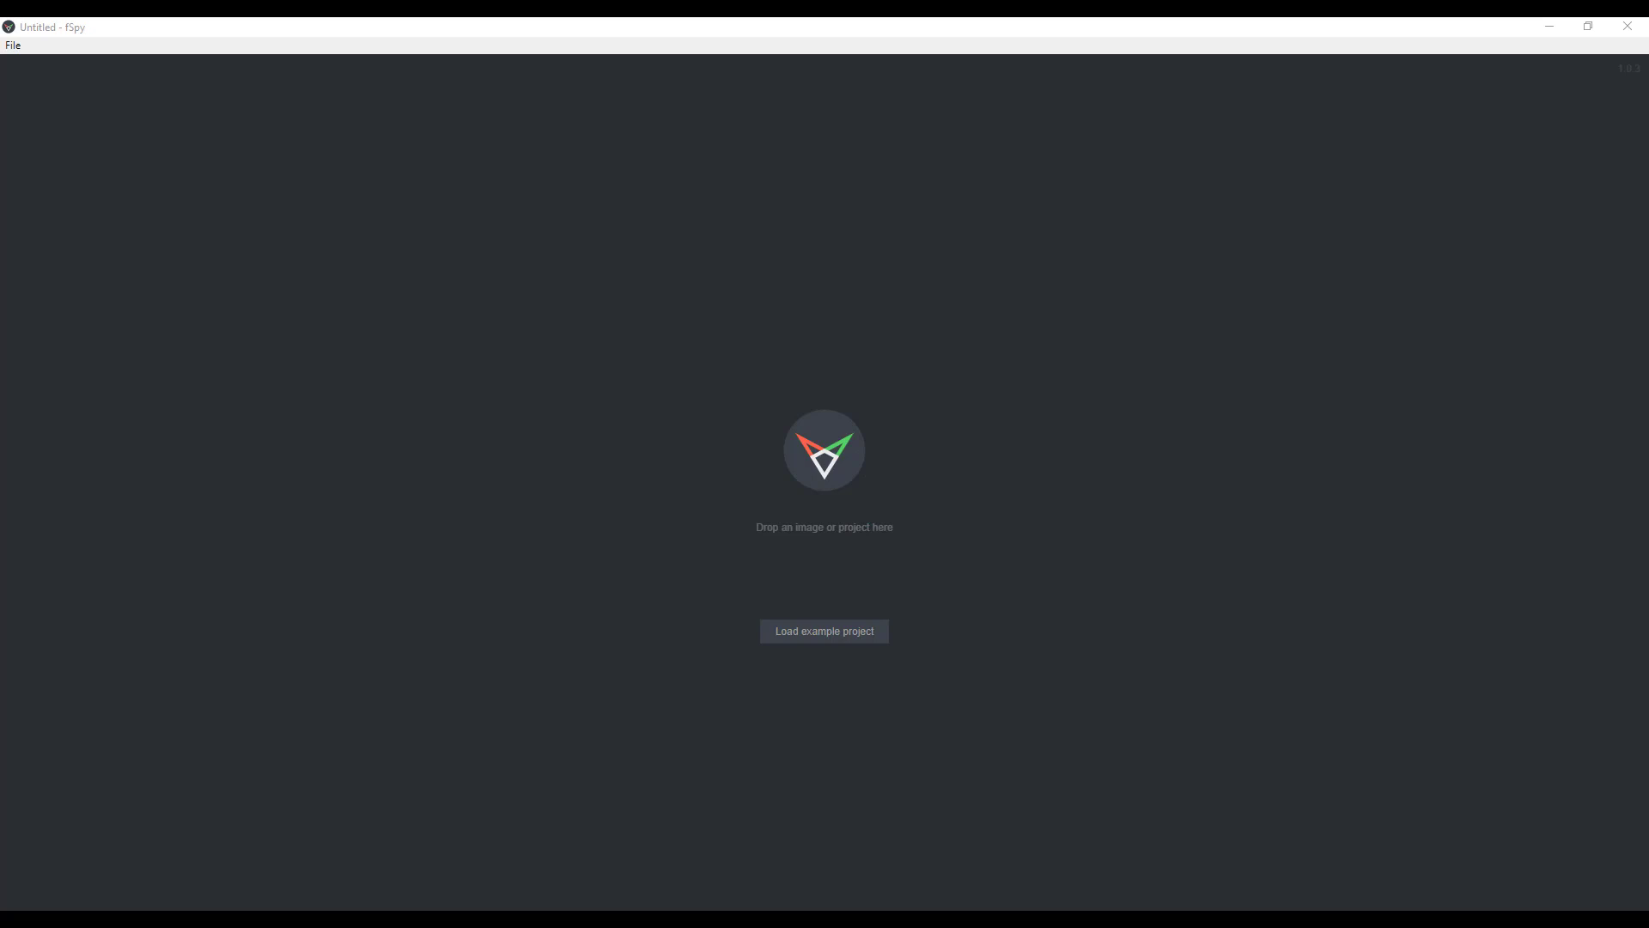
Load the barn photo into fSpy and align the two x-axis vanishing lines with the gable wall's eave level and base
drag(0, 378, 842, 500)
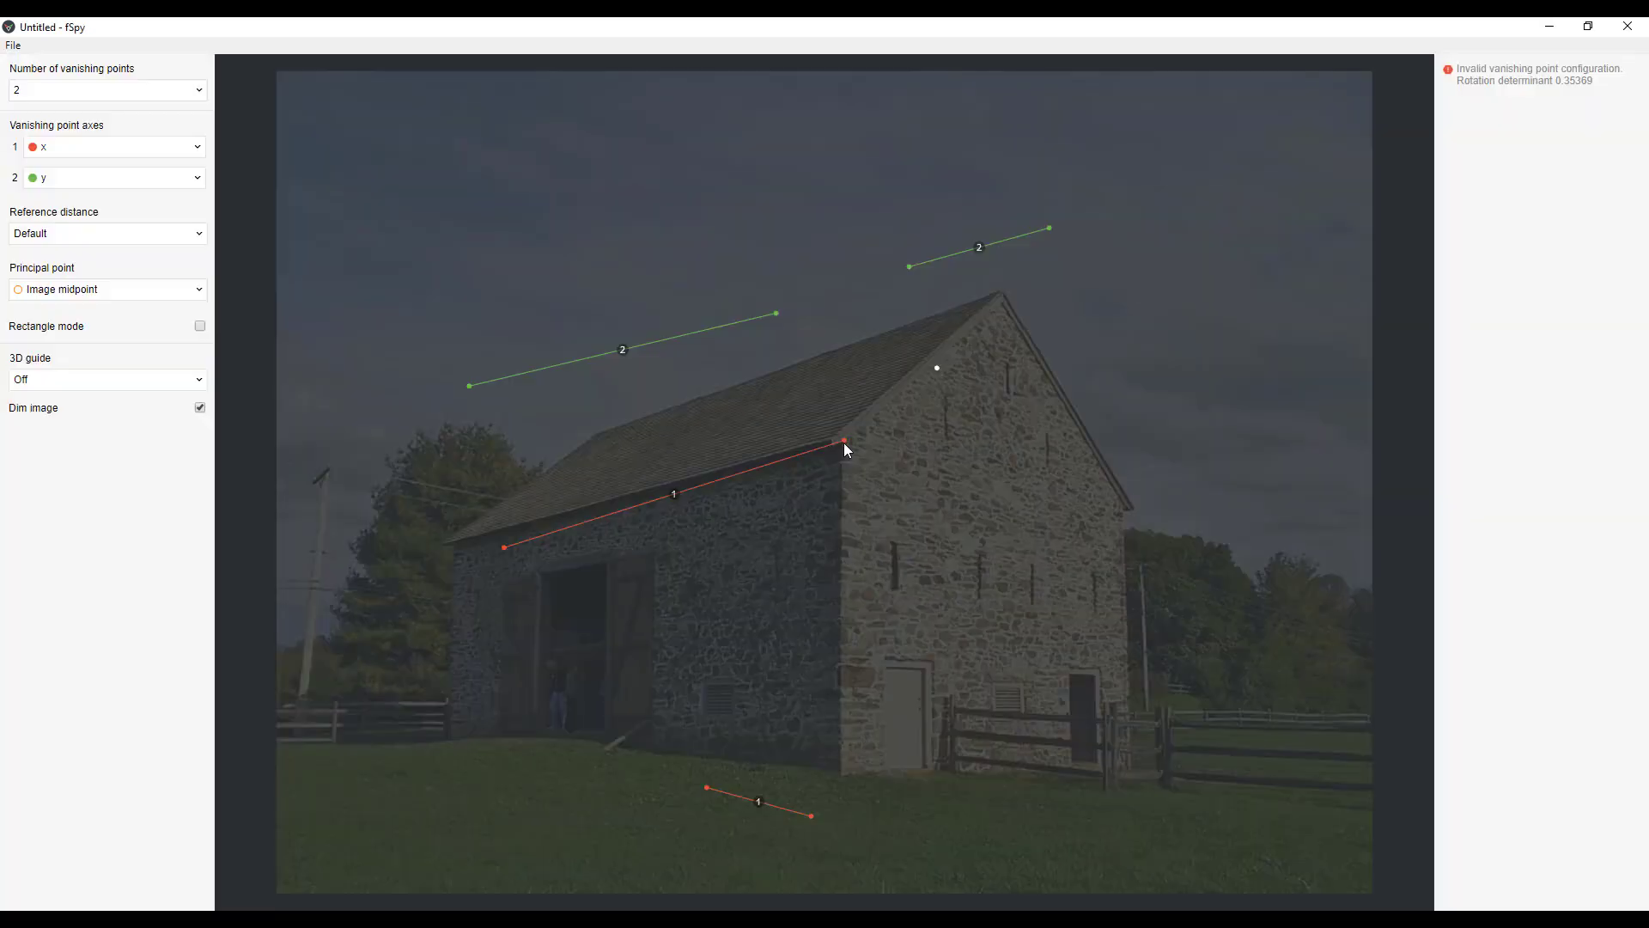
drag(846, 442, 744, 491)
drag(746, 490, 845, 440)
drag(505, 547, 1121, 505)
drag(707, 787, 1130, 766)
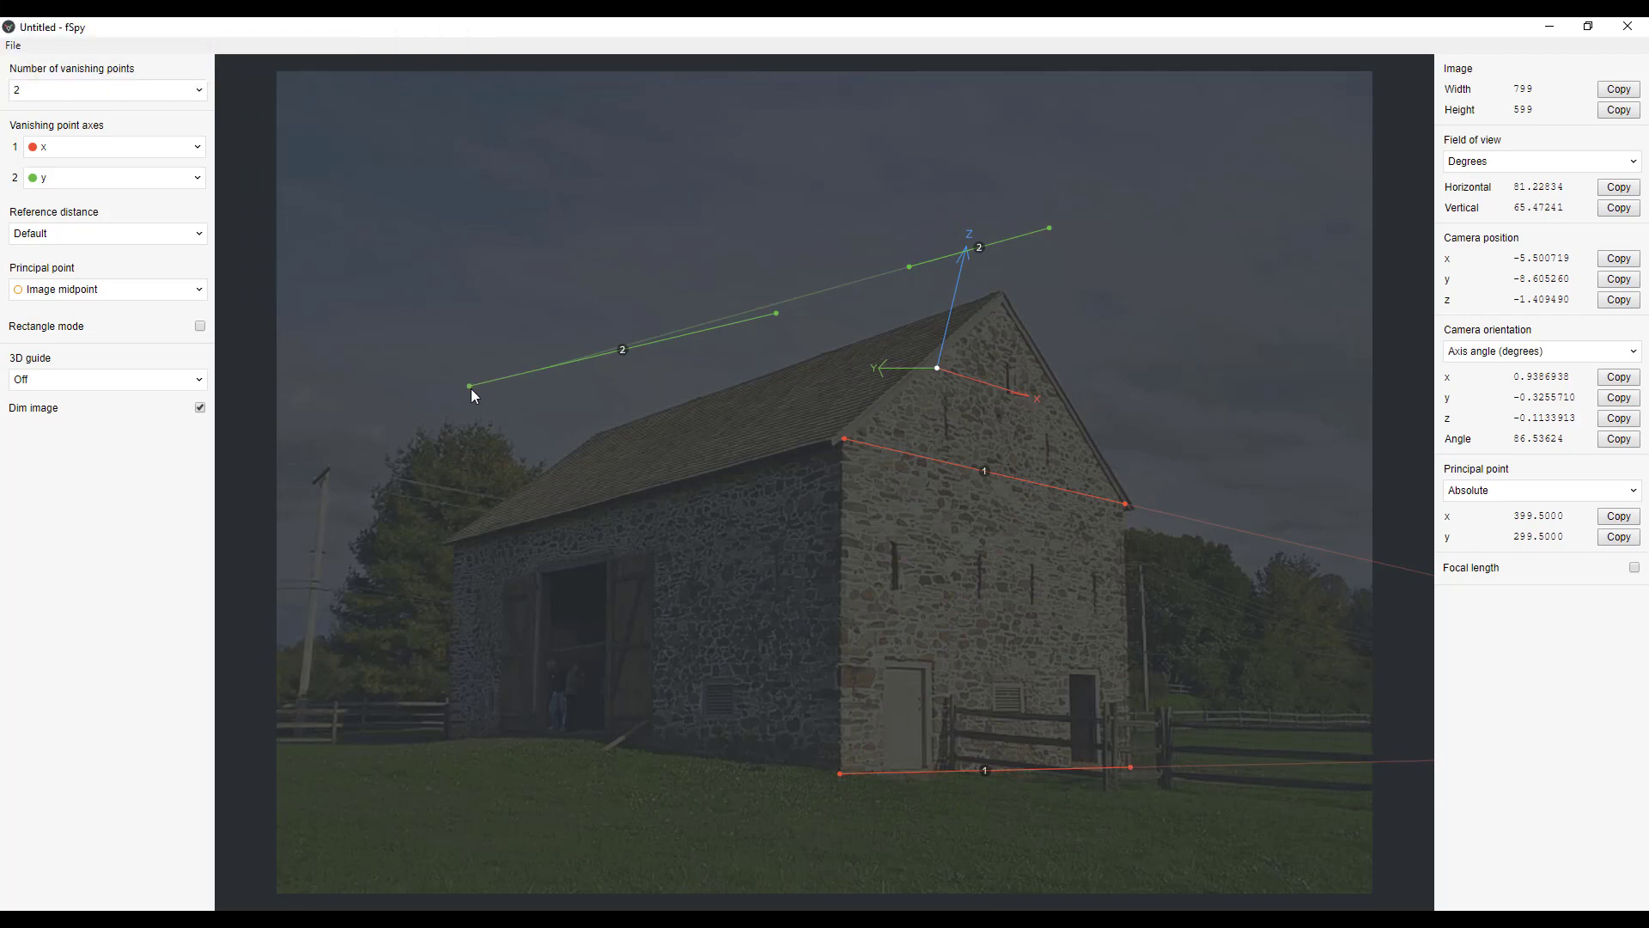
Align the two y-axis vanishing lines with the eave and base of the barn's long side wall
drag(470, 385, 443, 541)
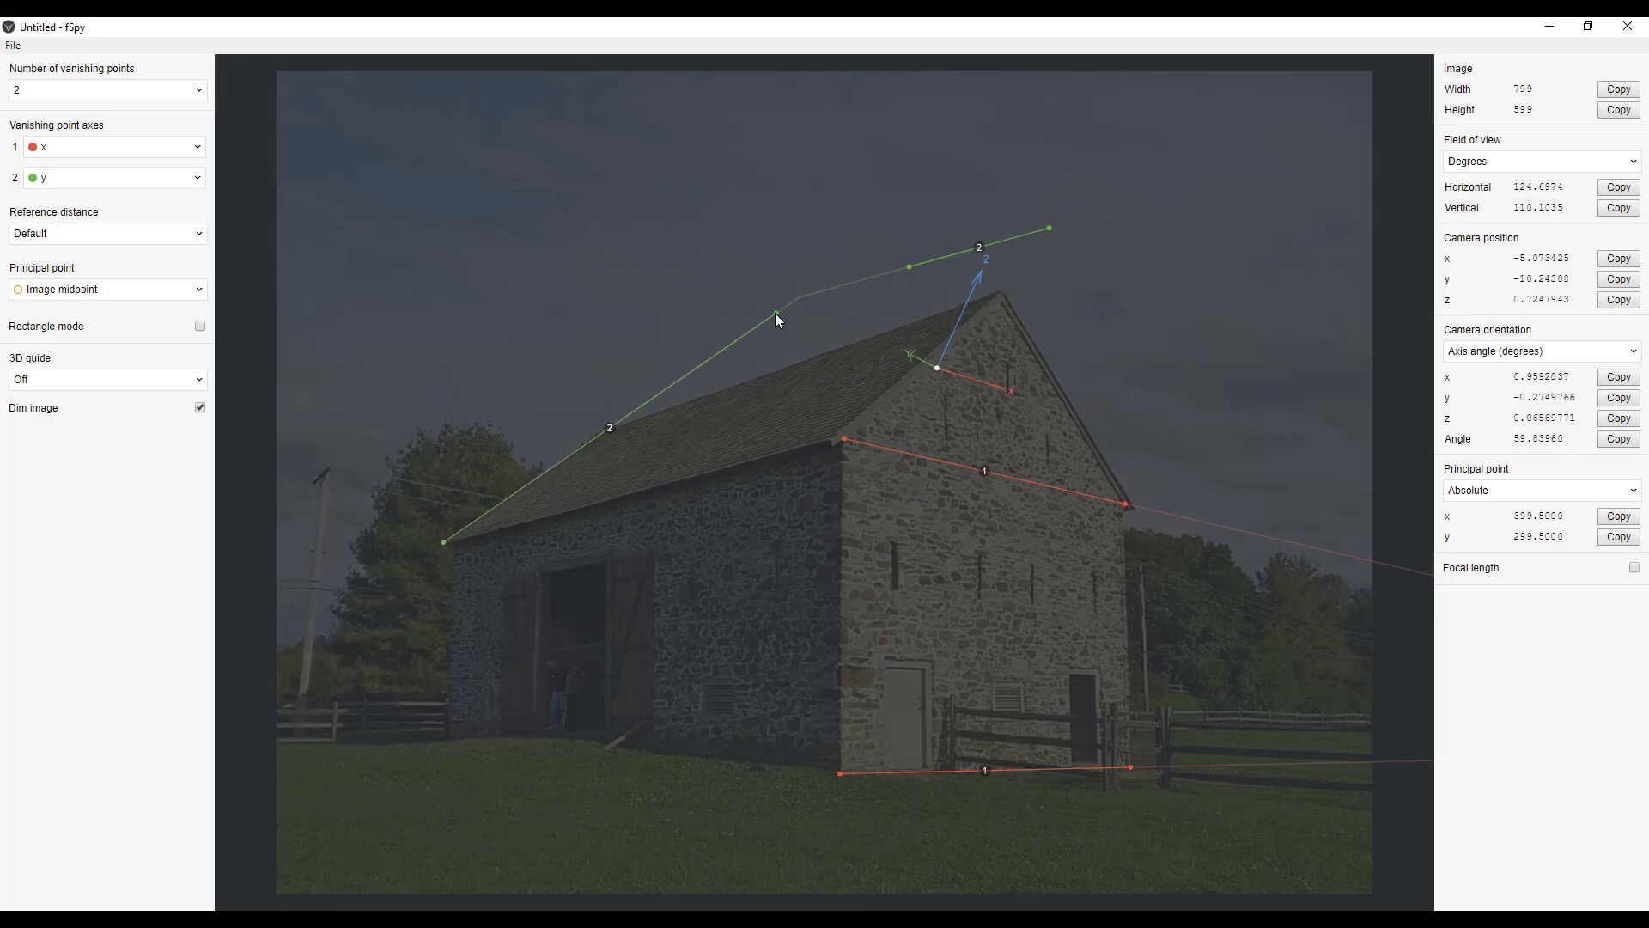
drag(777, 316, 833, 446)
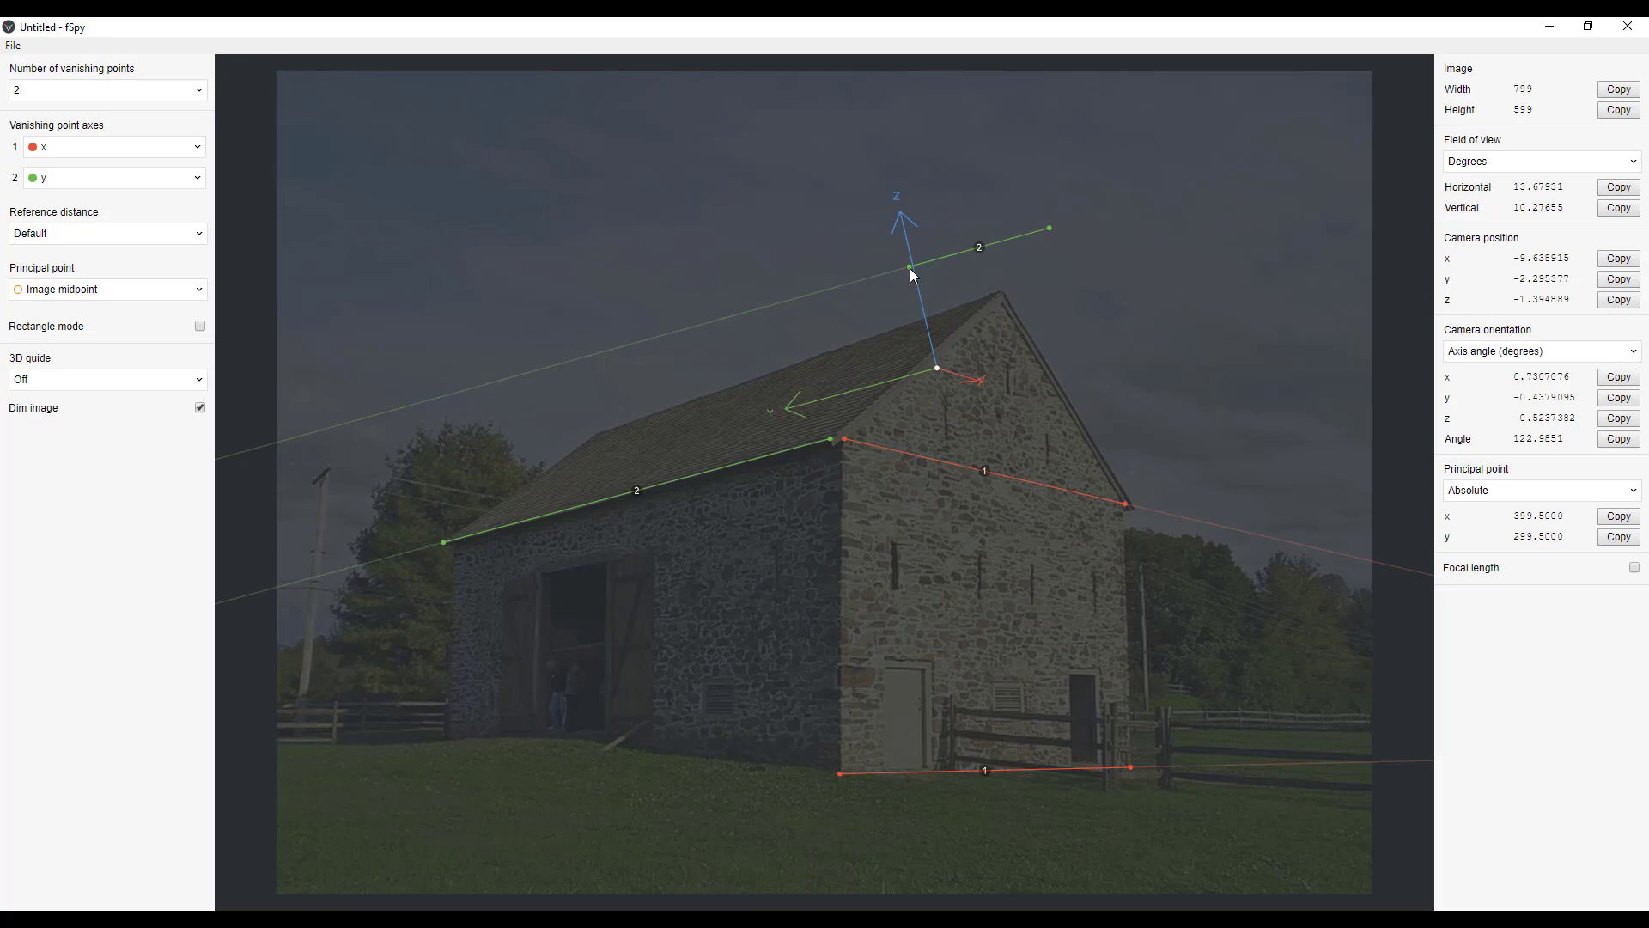
drag(909, 268, 449, 740)
drag(1049, 228, 840, 778)
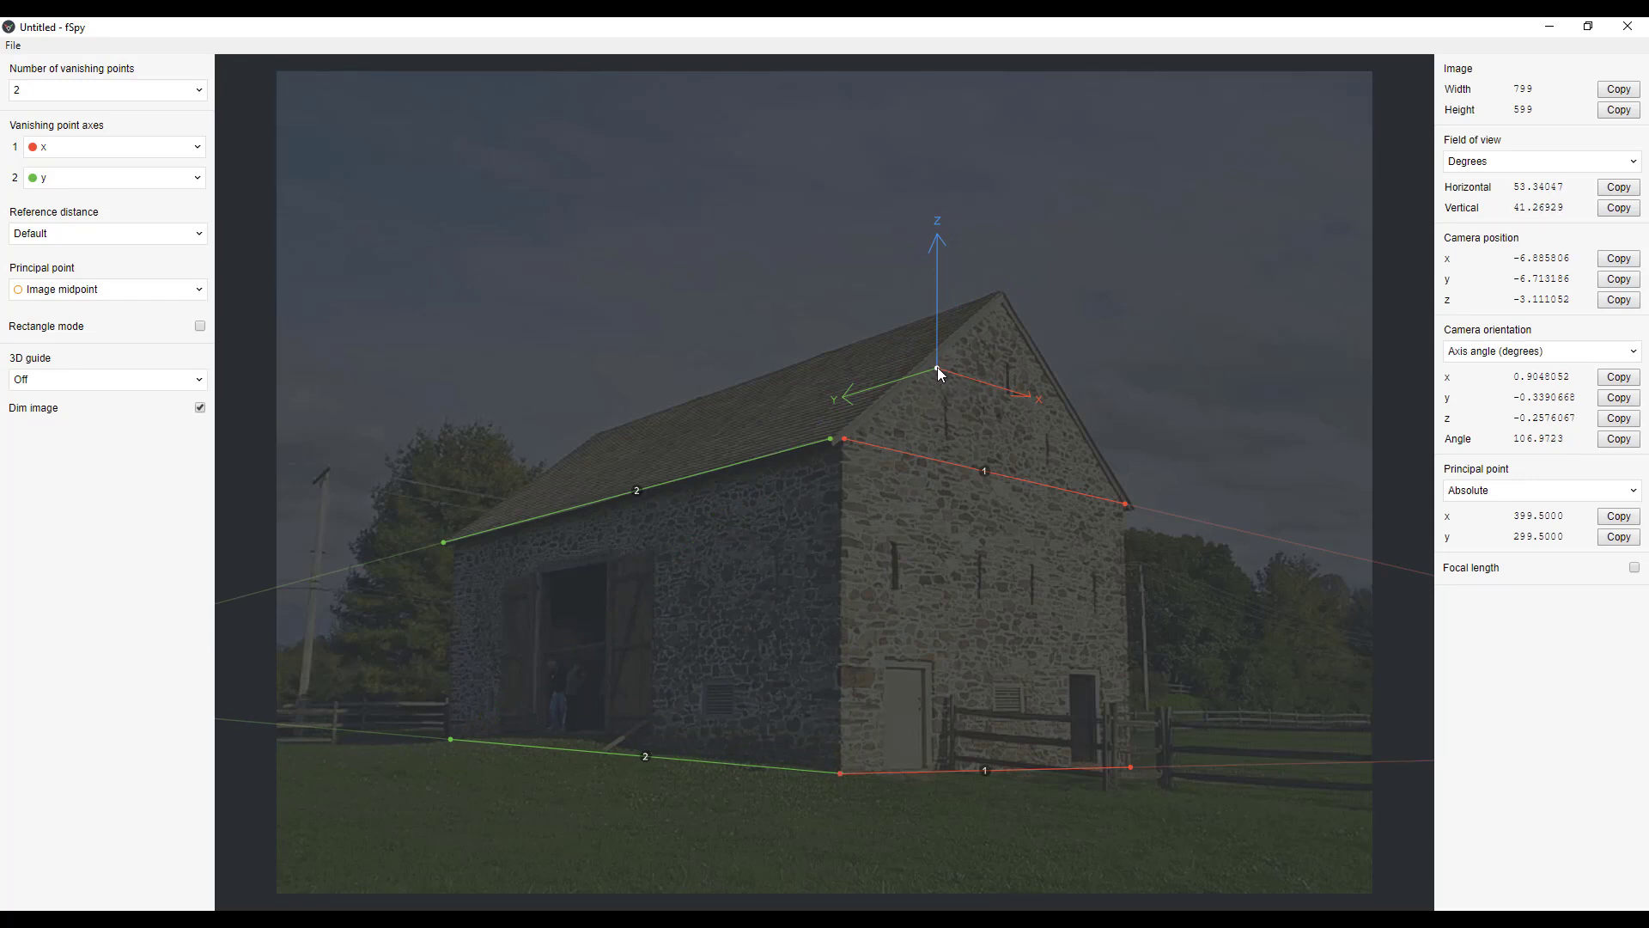
Place the origin at the barn's near ground corner and slightly raise the far end of the lower x-axis line
drag(936, 368, 840, 771)
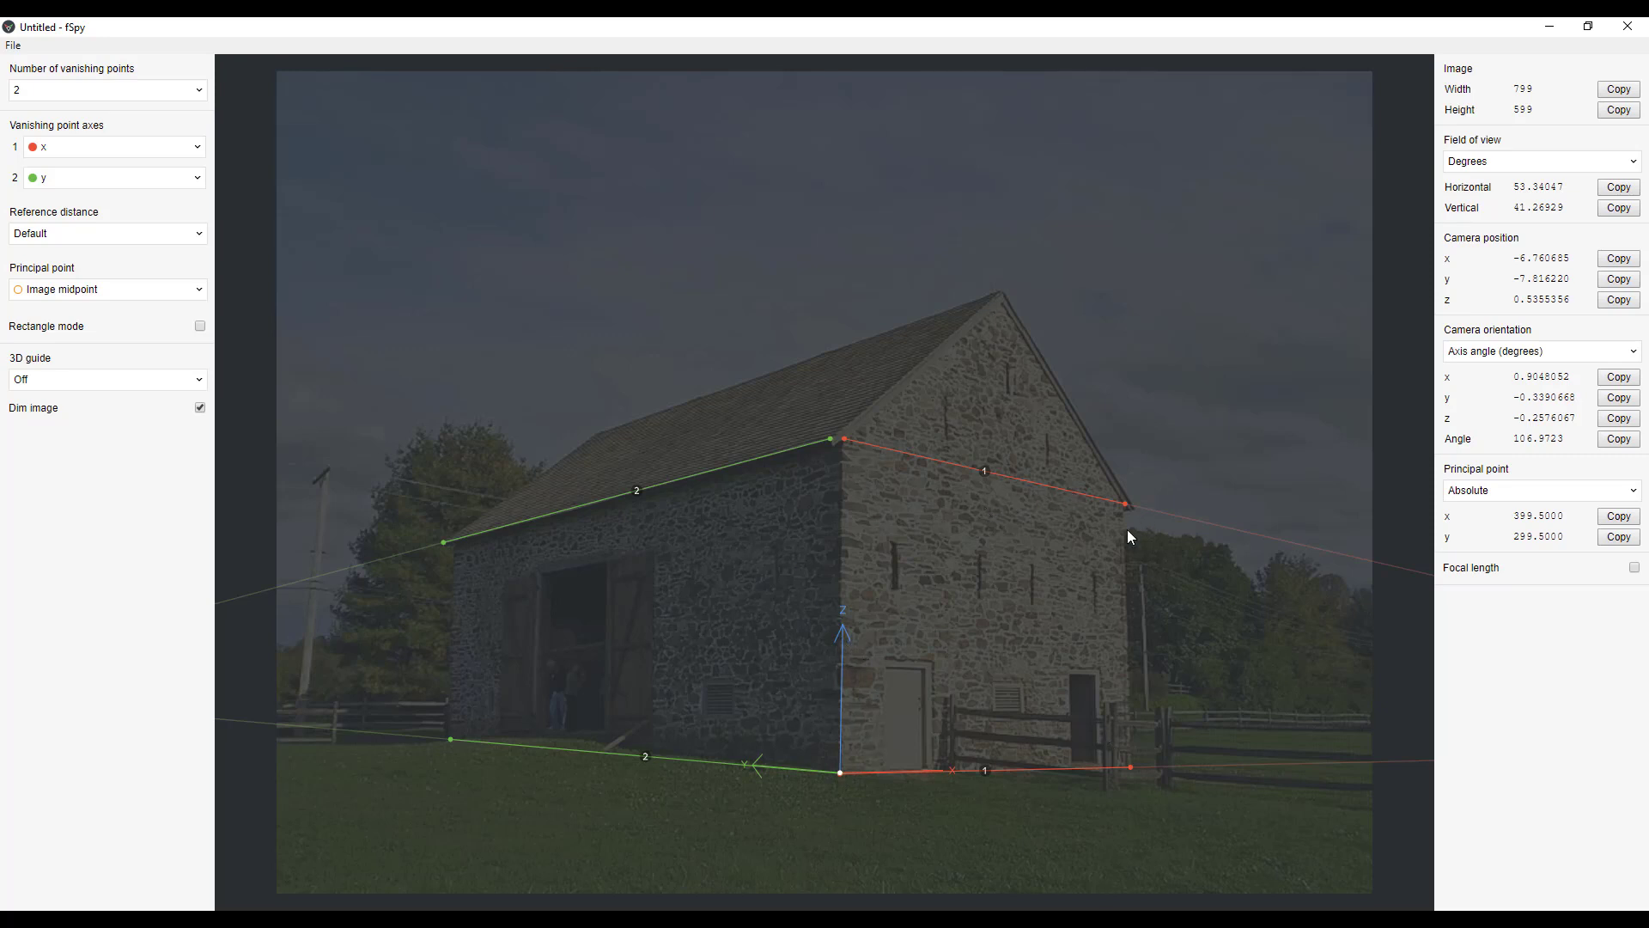
click(116, 90)
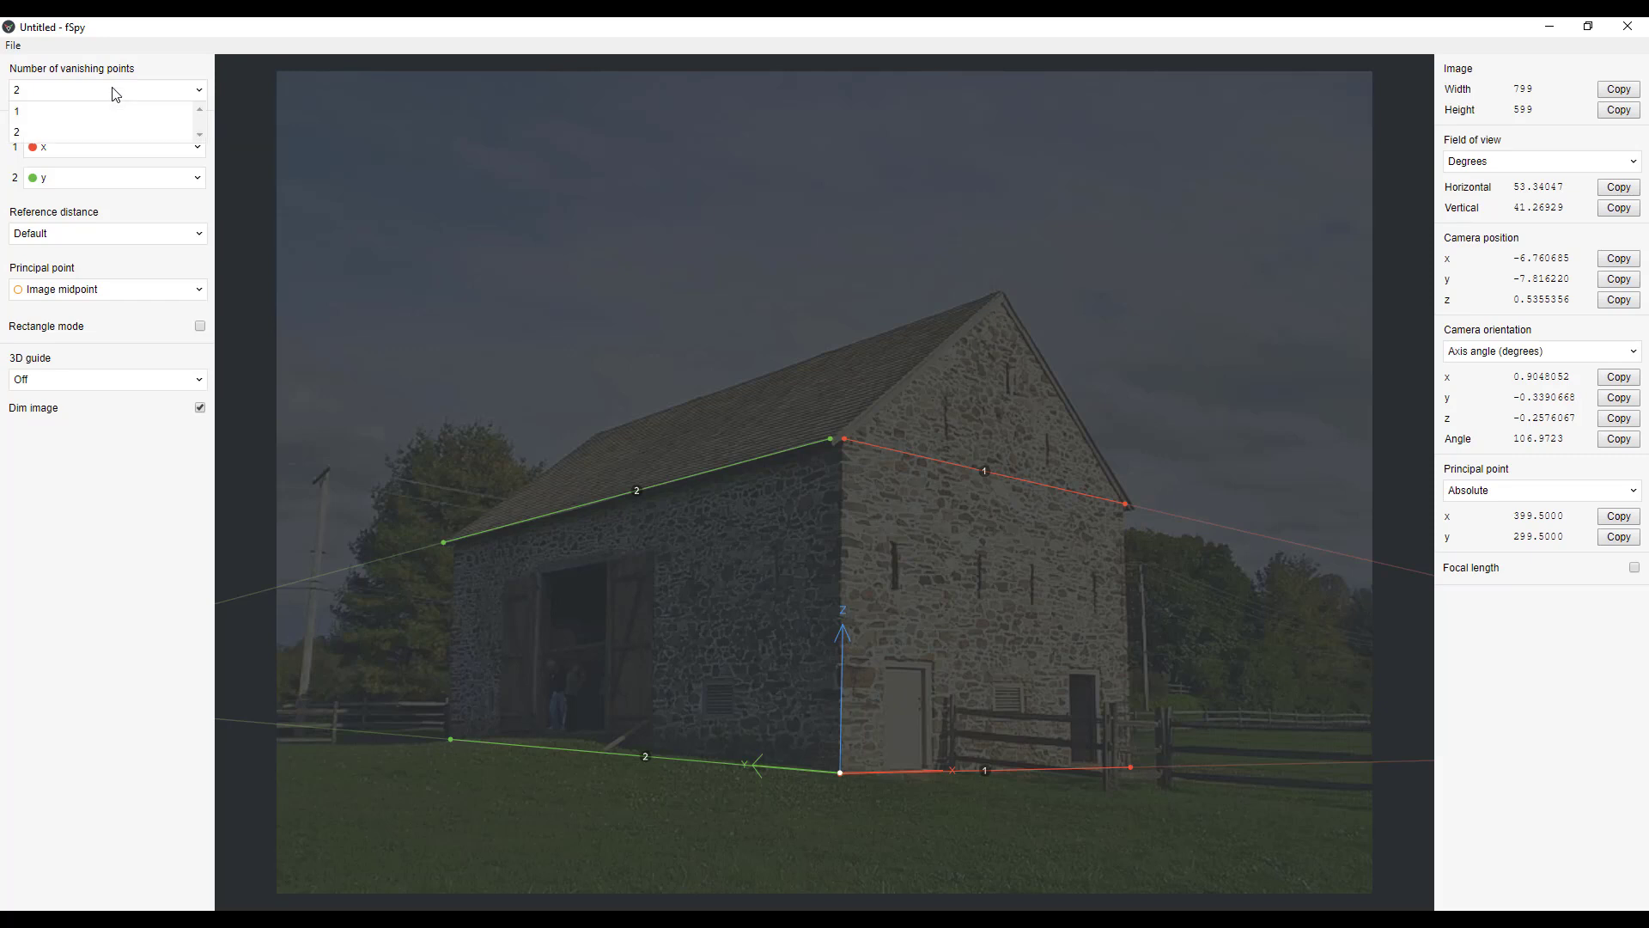
click(163, 93)
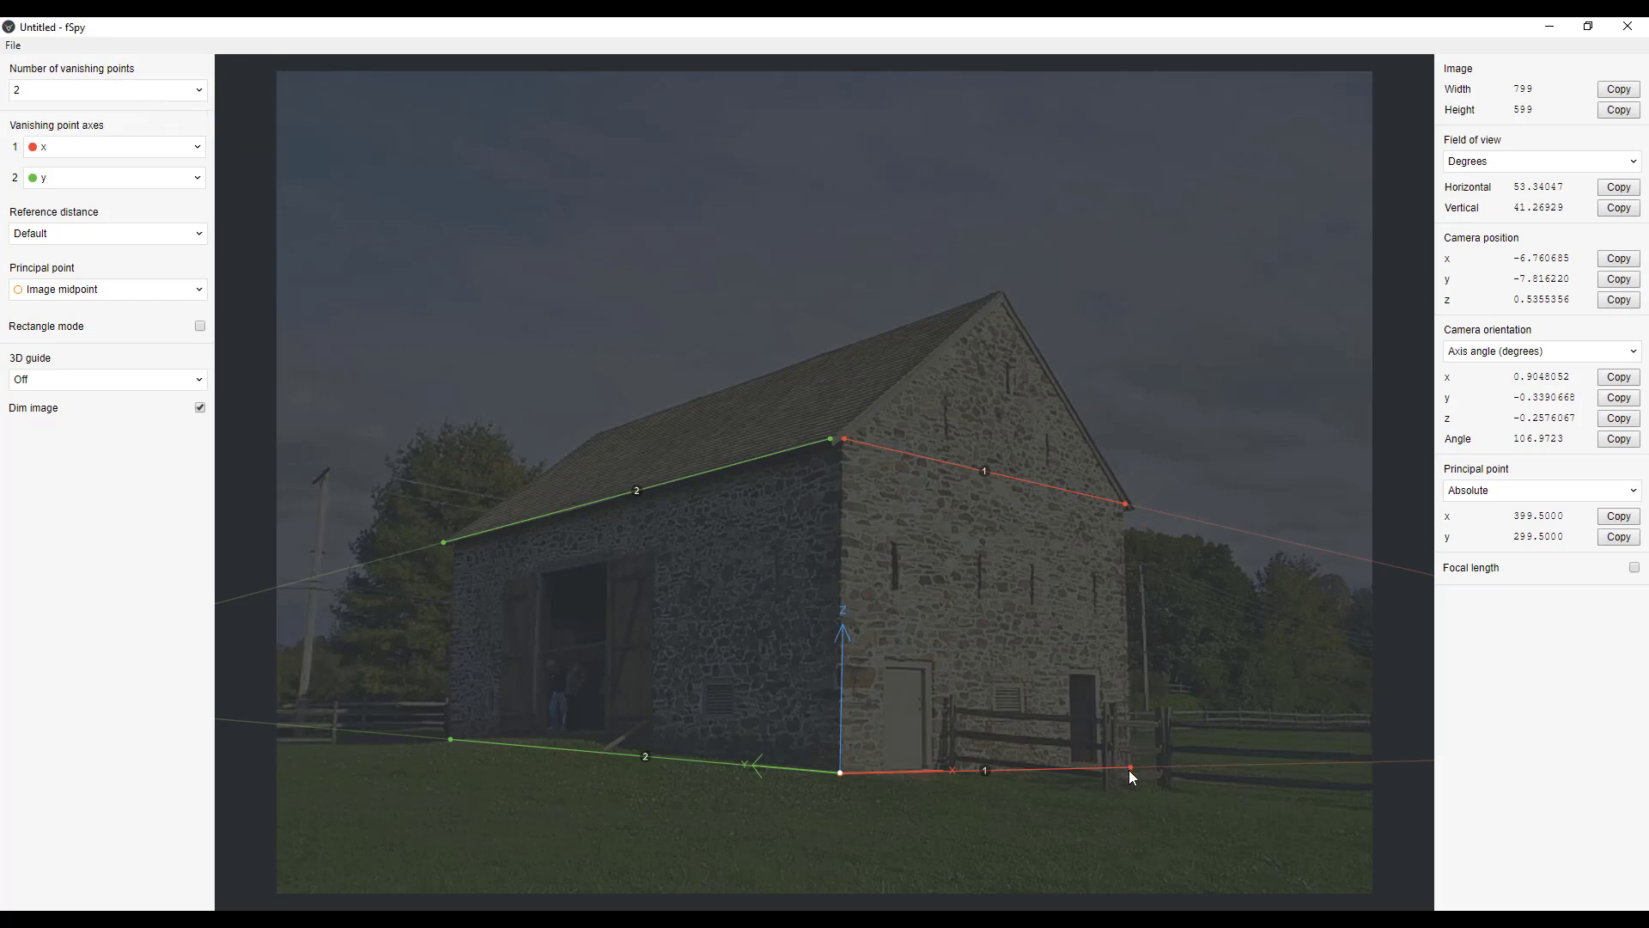
drag(1131, 765, 1129, 759)
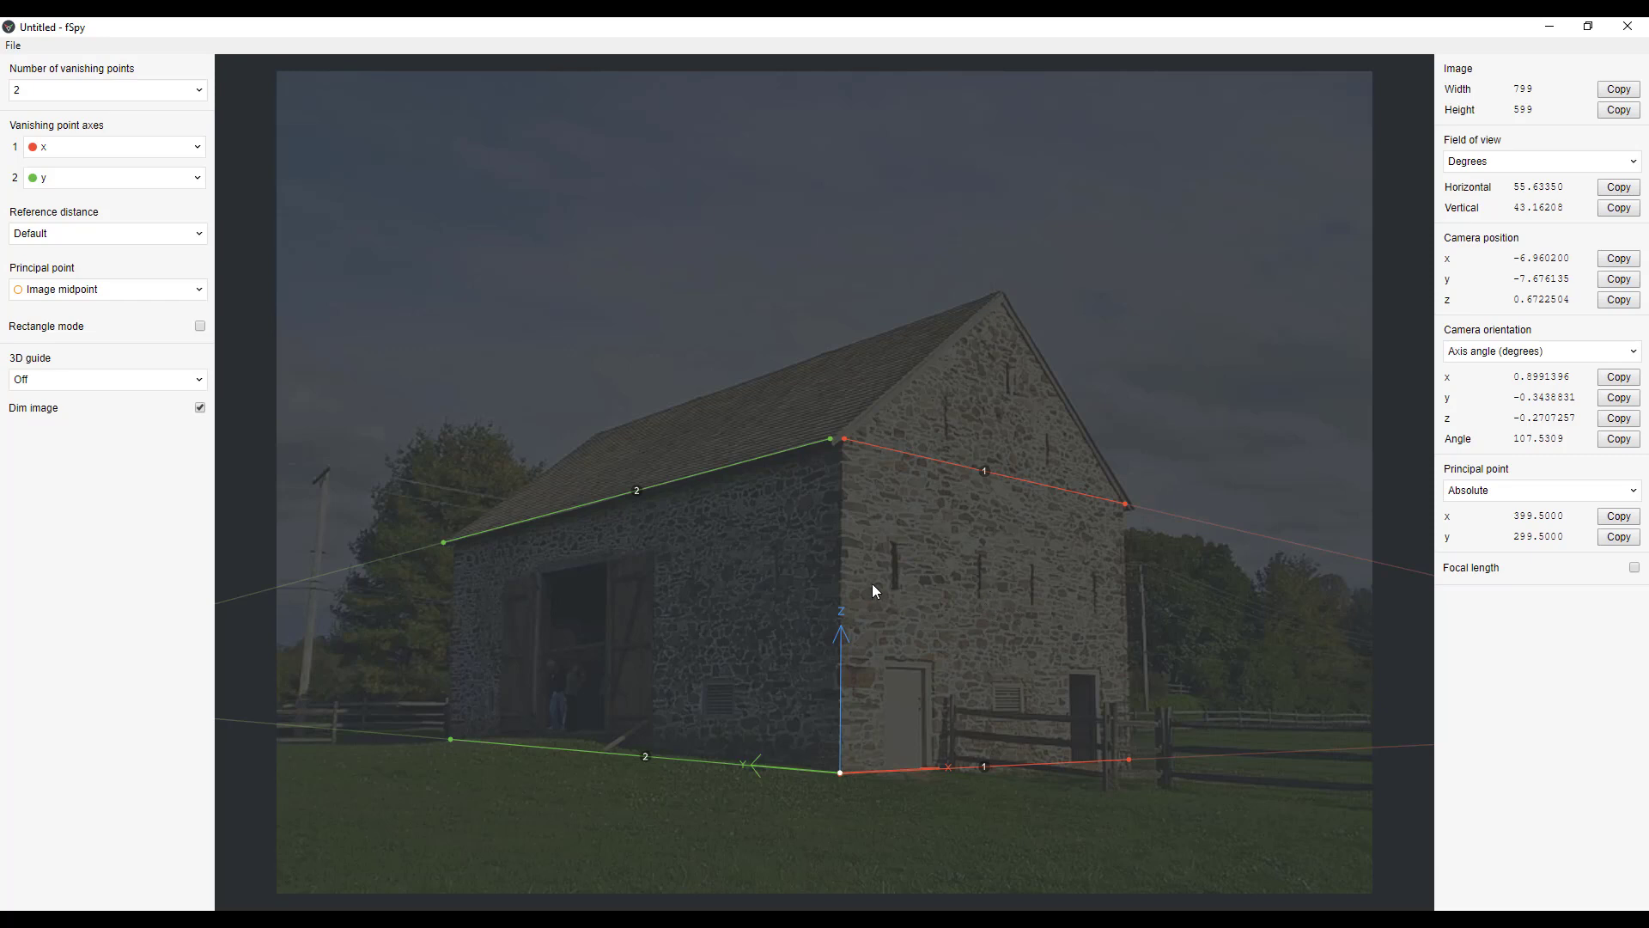
Save the fSpy project as FspyForYouTube in the 23 FSpy folder
click(14, 45)
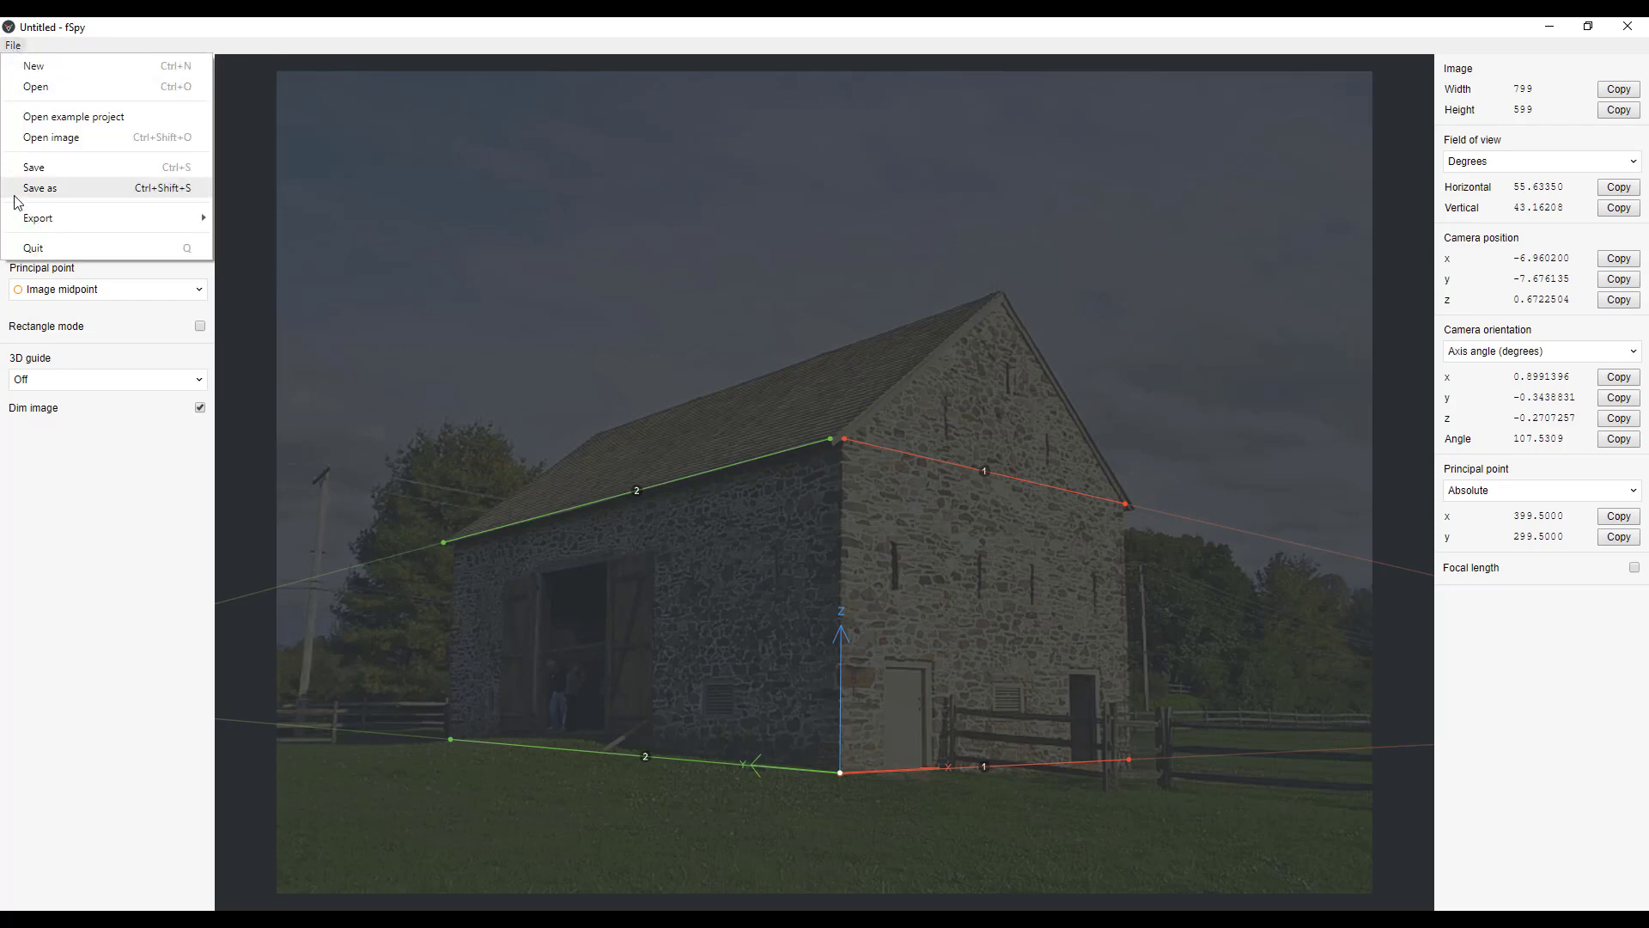
click(51, 190)
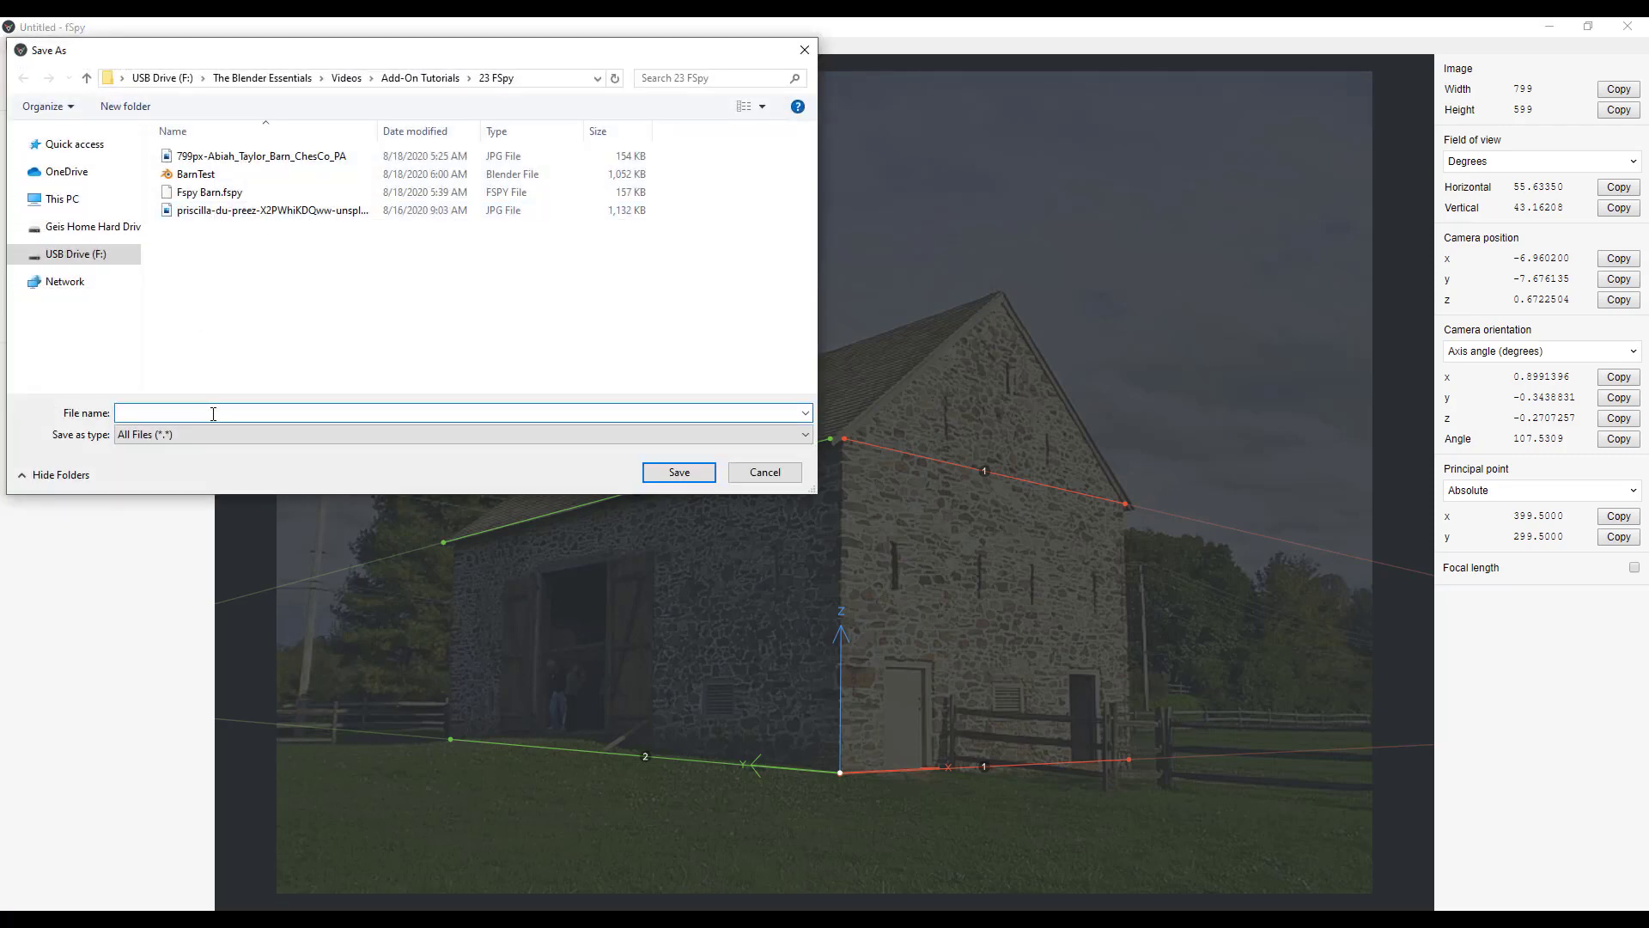
text(F)
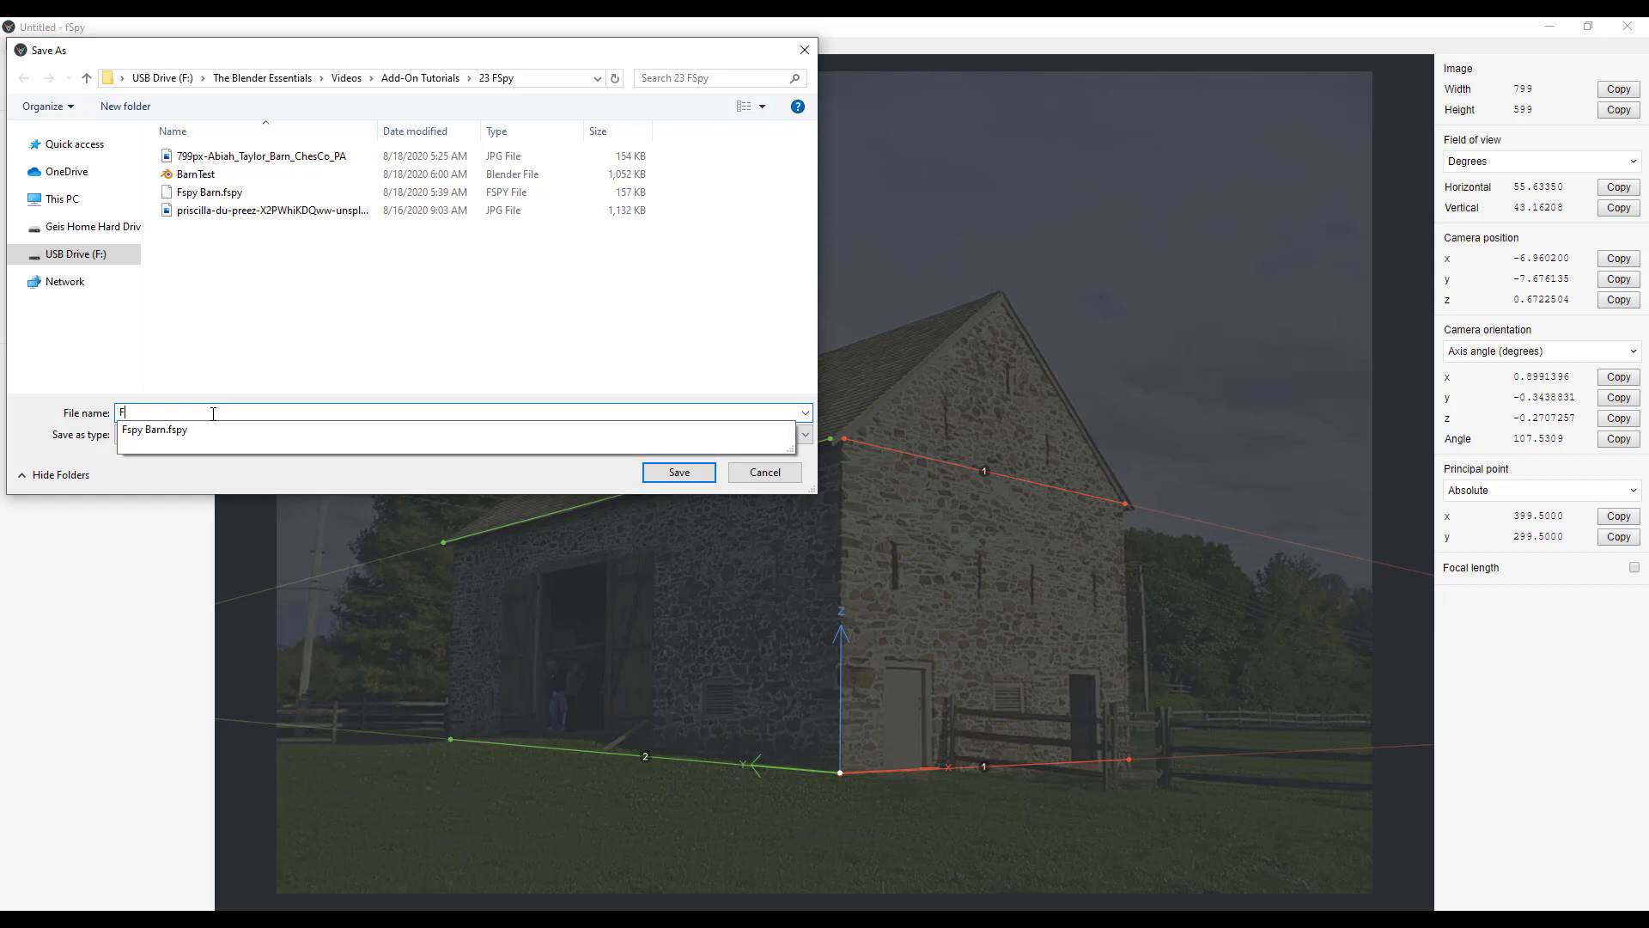
text(spyForYouTub)
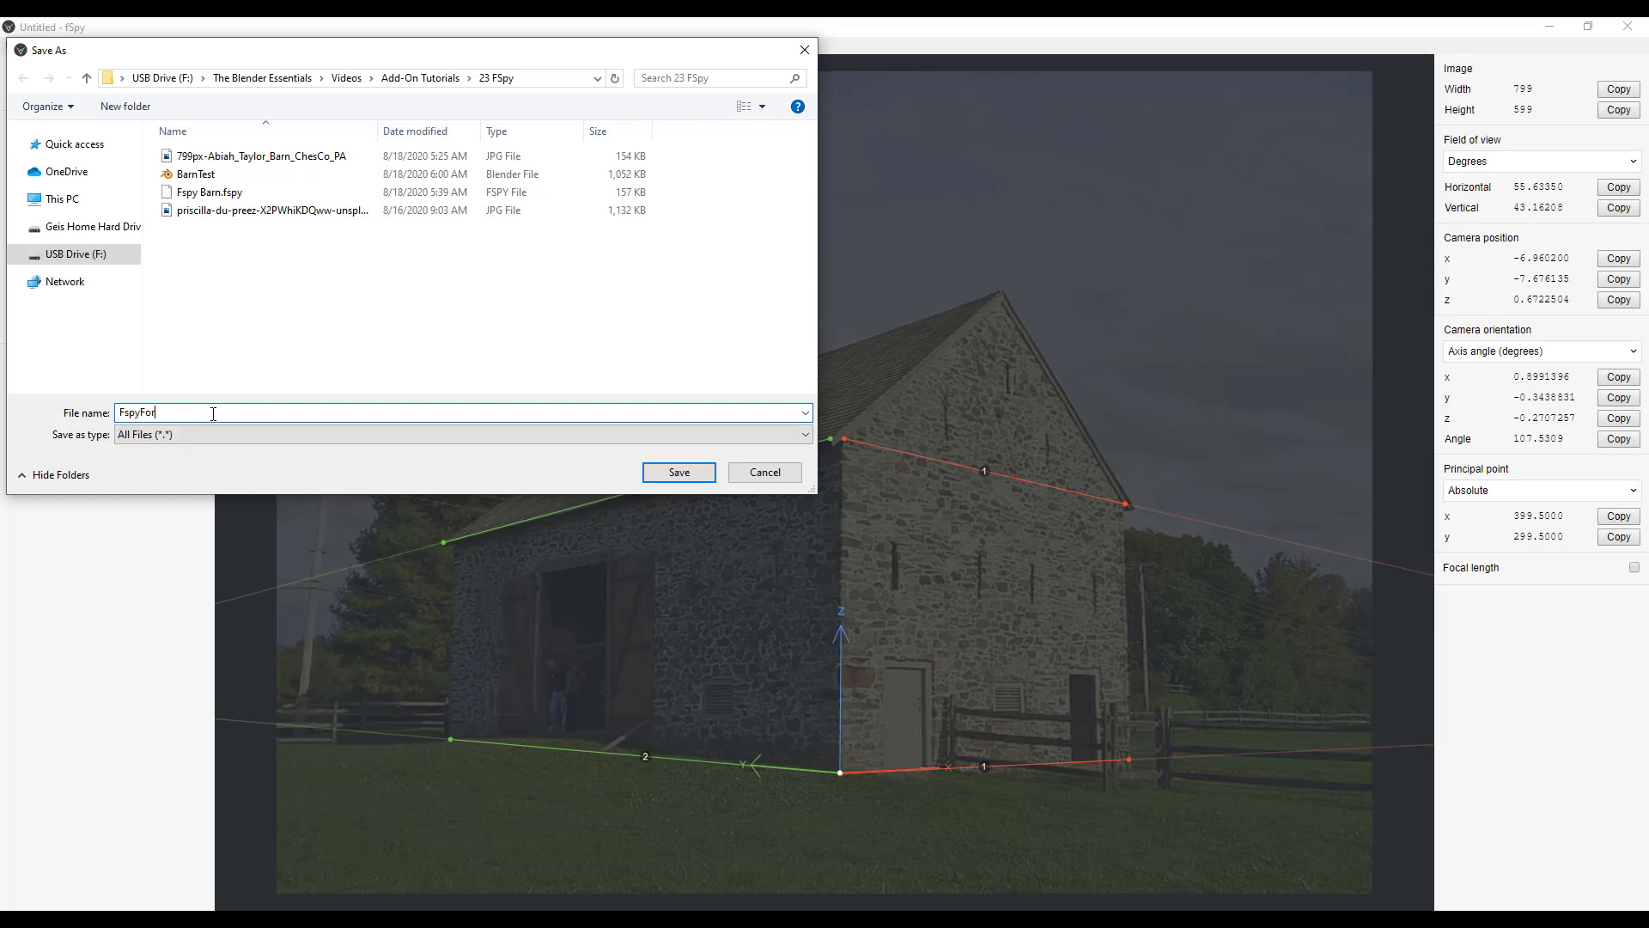
text(e)
click(687, 472)
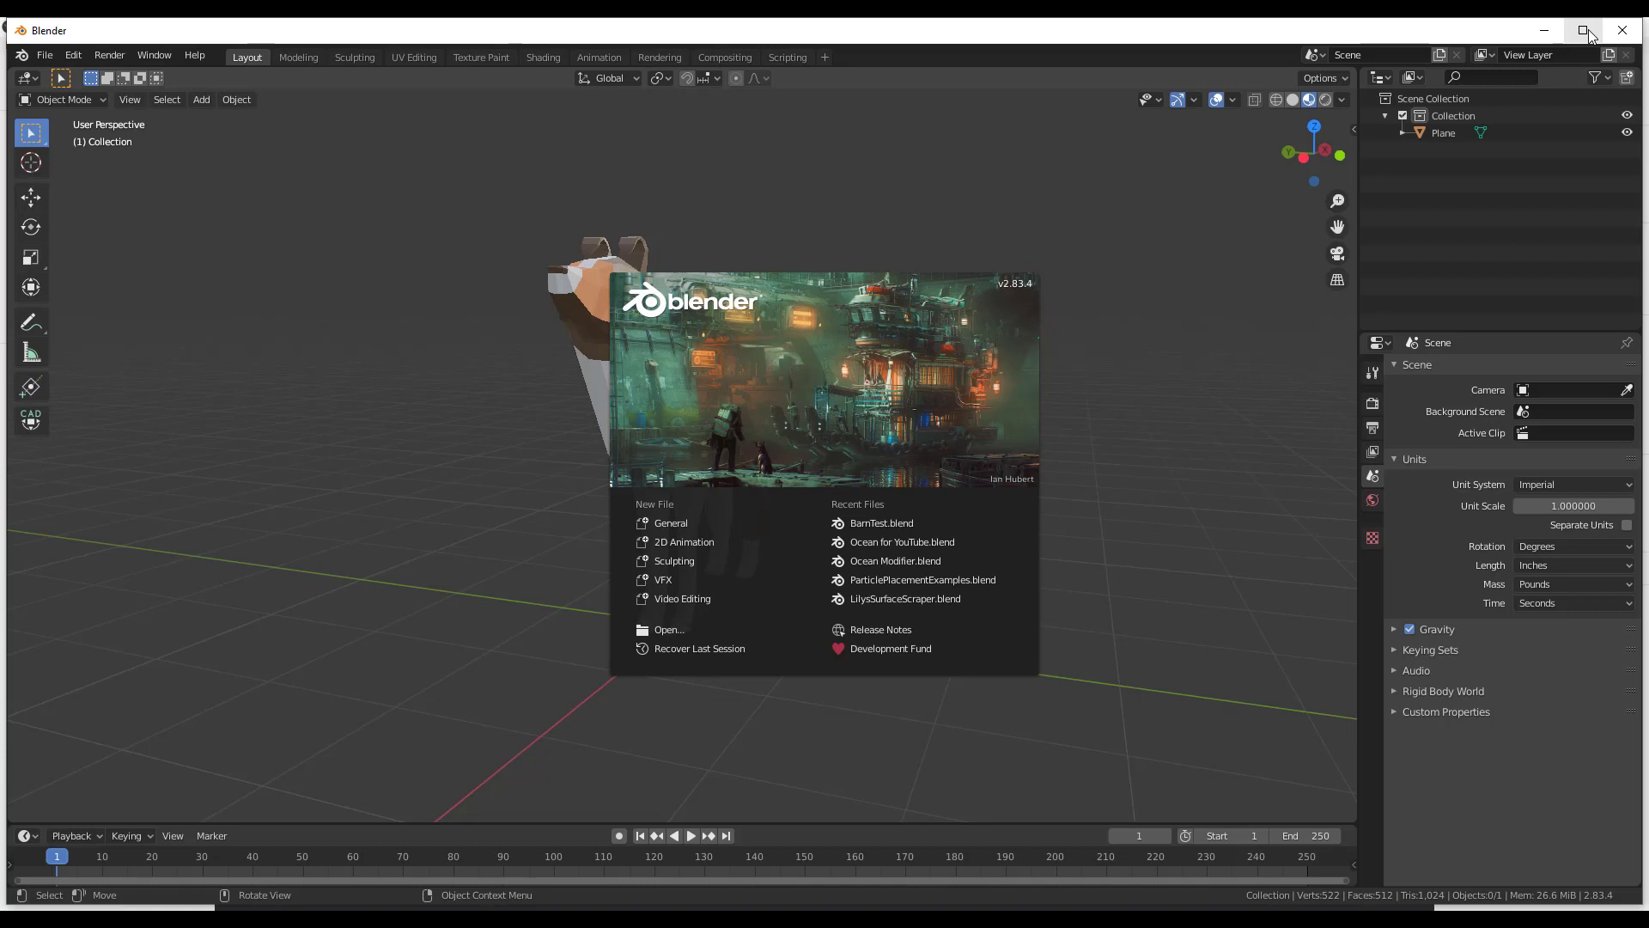
Switch to Blender, maximize its window, start a new General file and look at the import options
click(1585, 31)
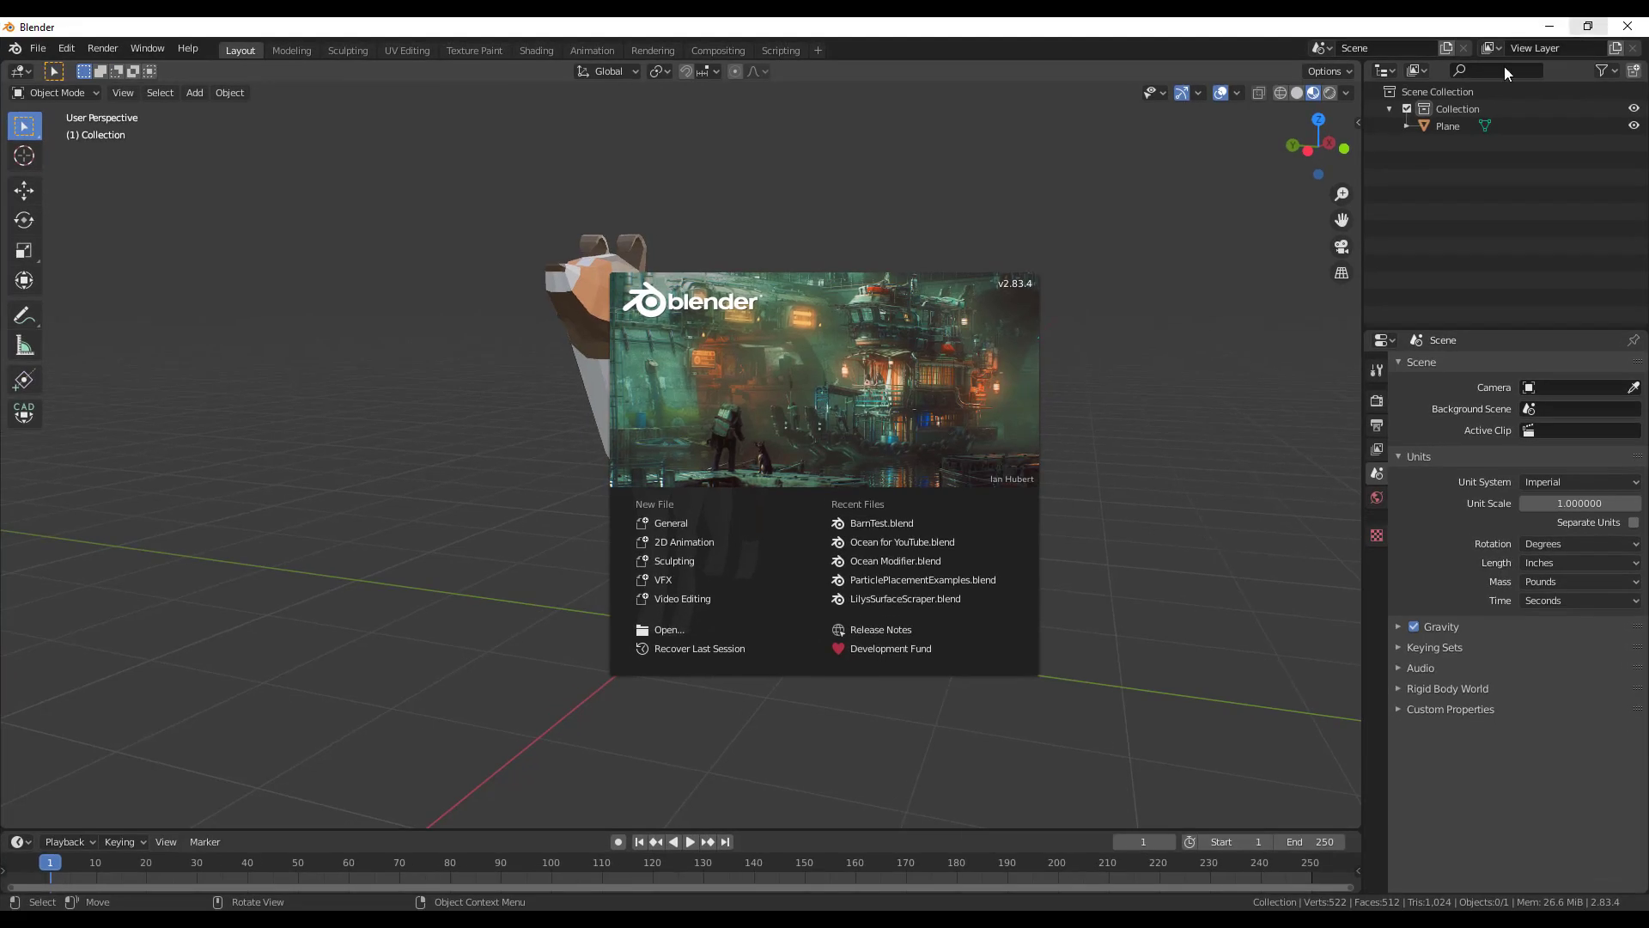
click(683, 520)
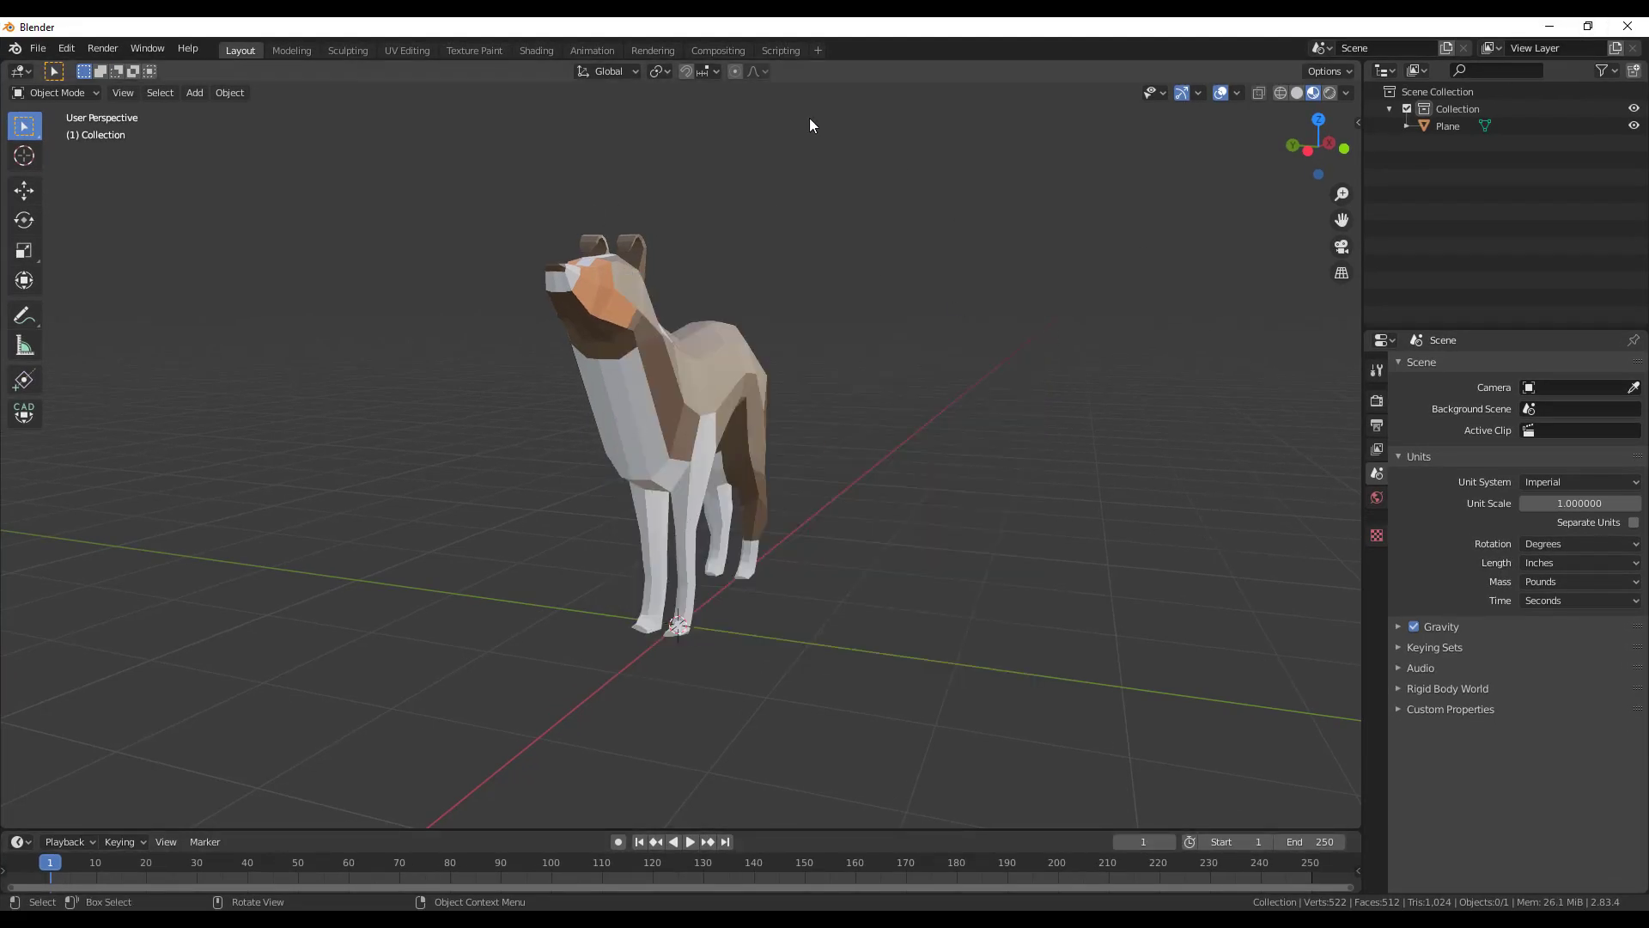
click(40, 49)
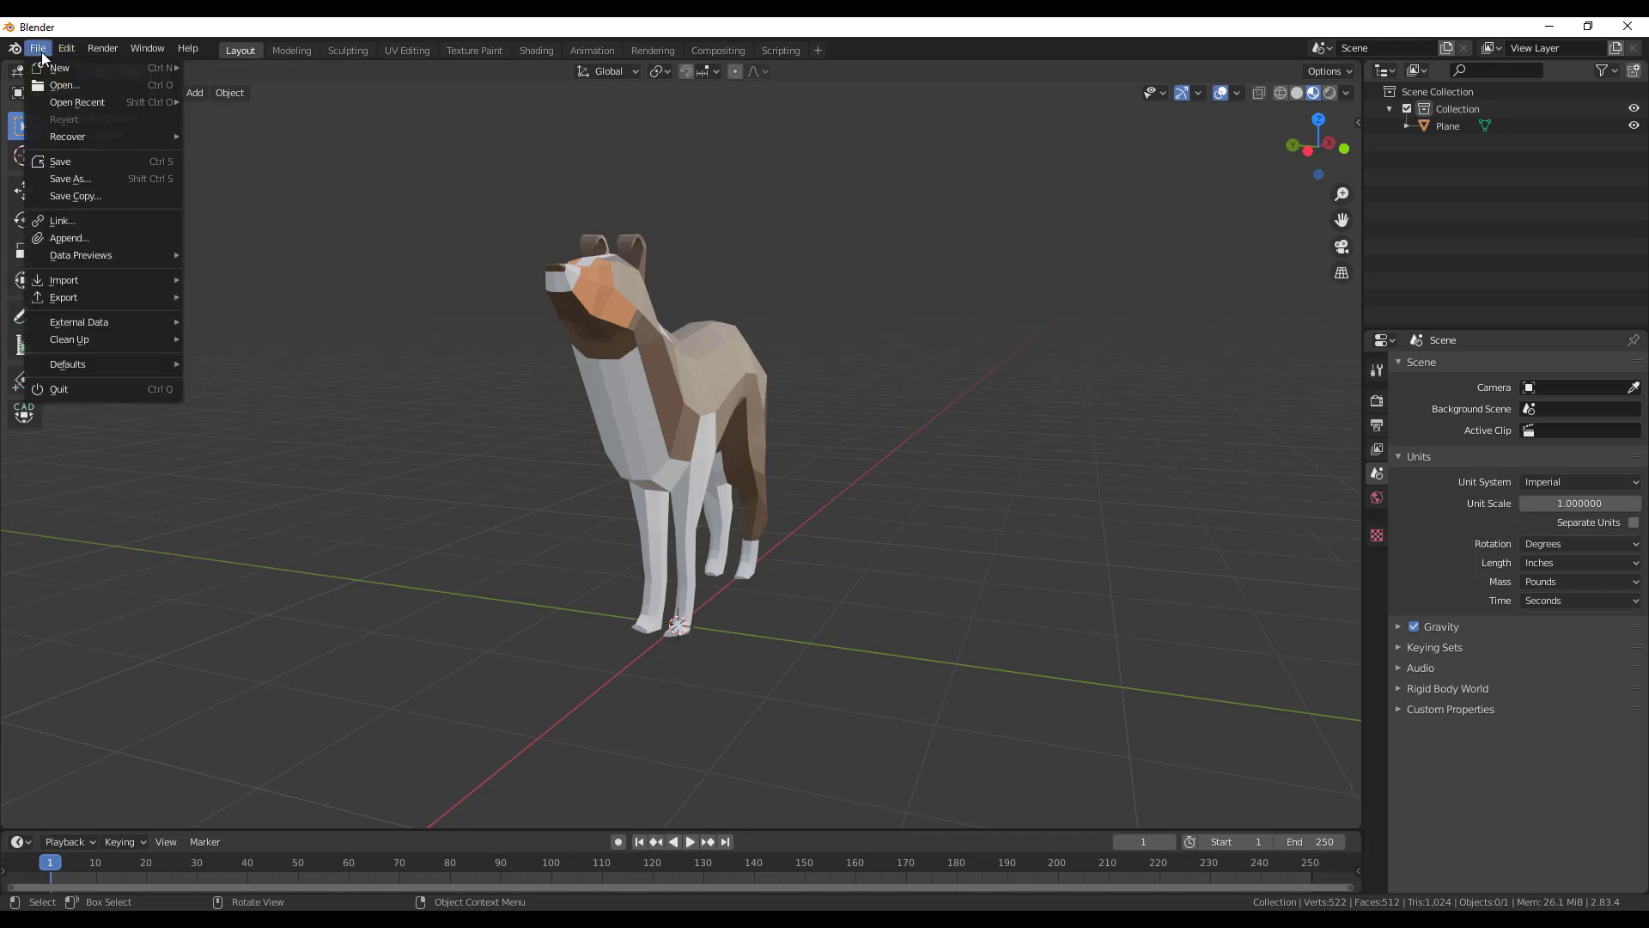
mouse_move(56, 280)
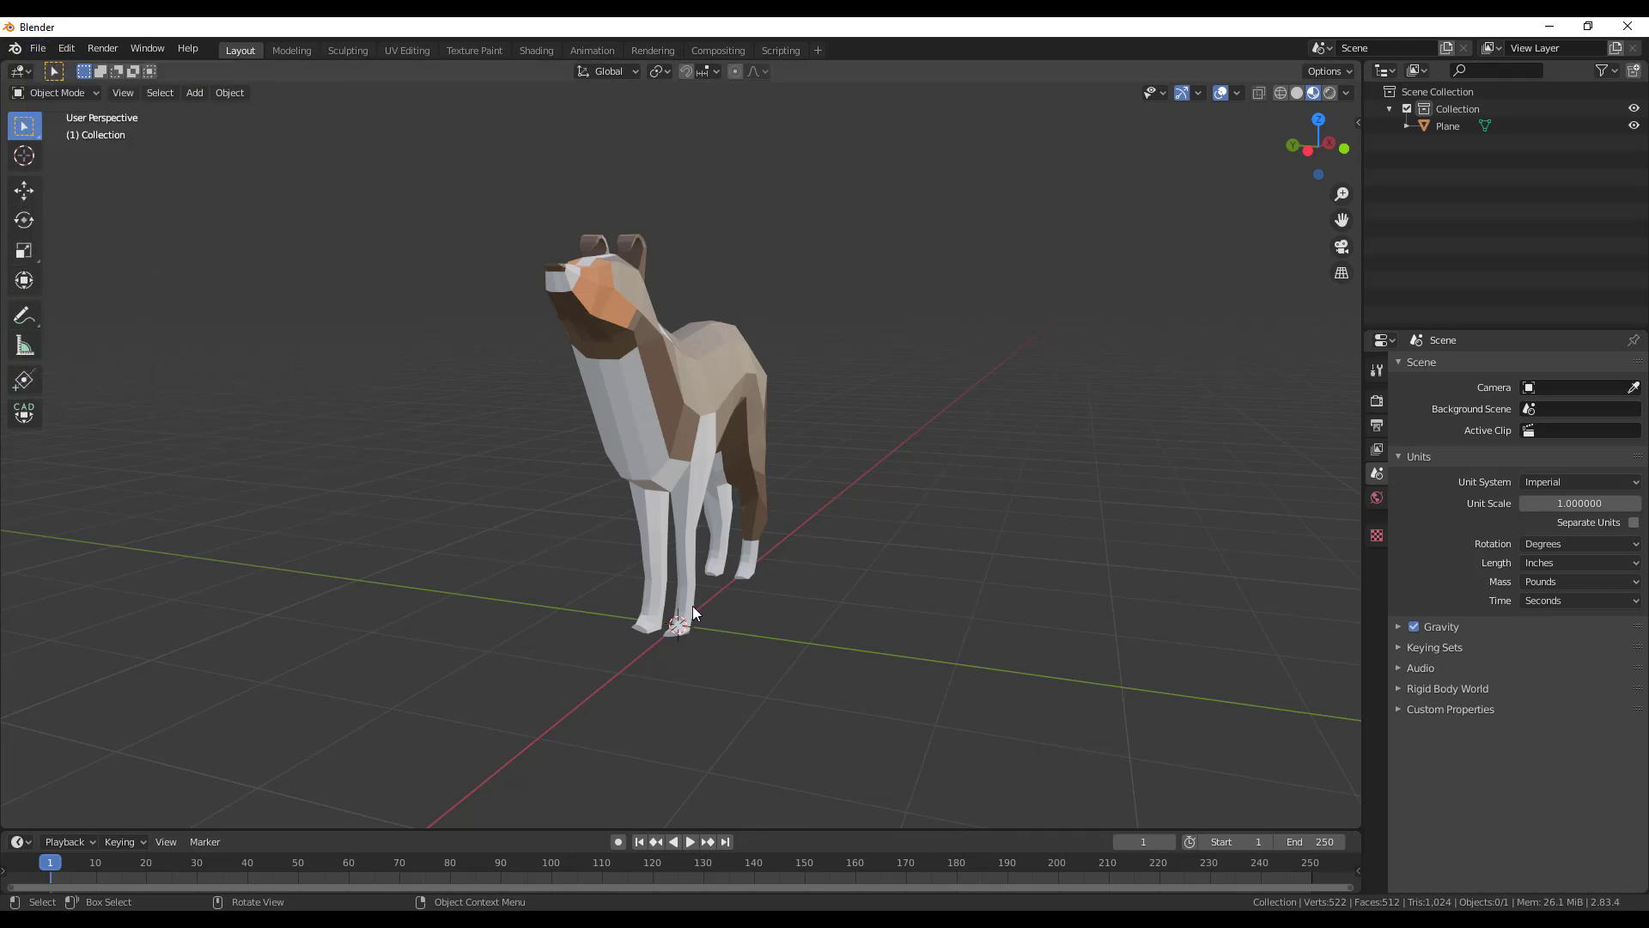
Switch to the browser and open the official fSpy importer add-on's GitHub page from the fSpy website
key(alt+Tab)
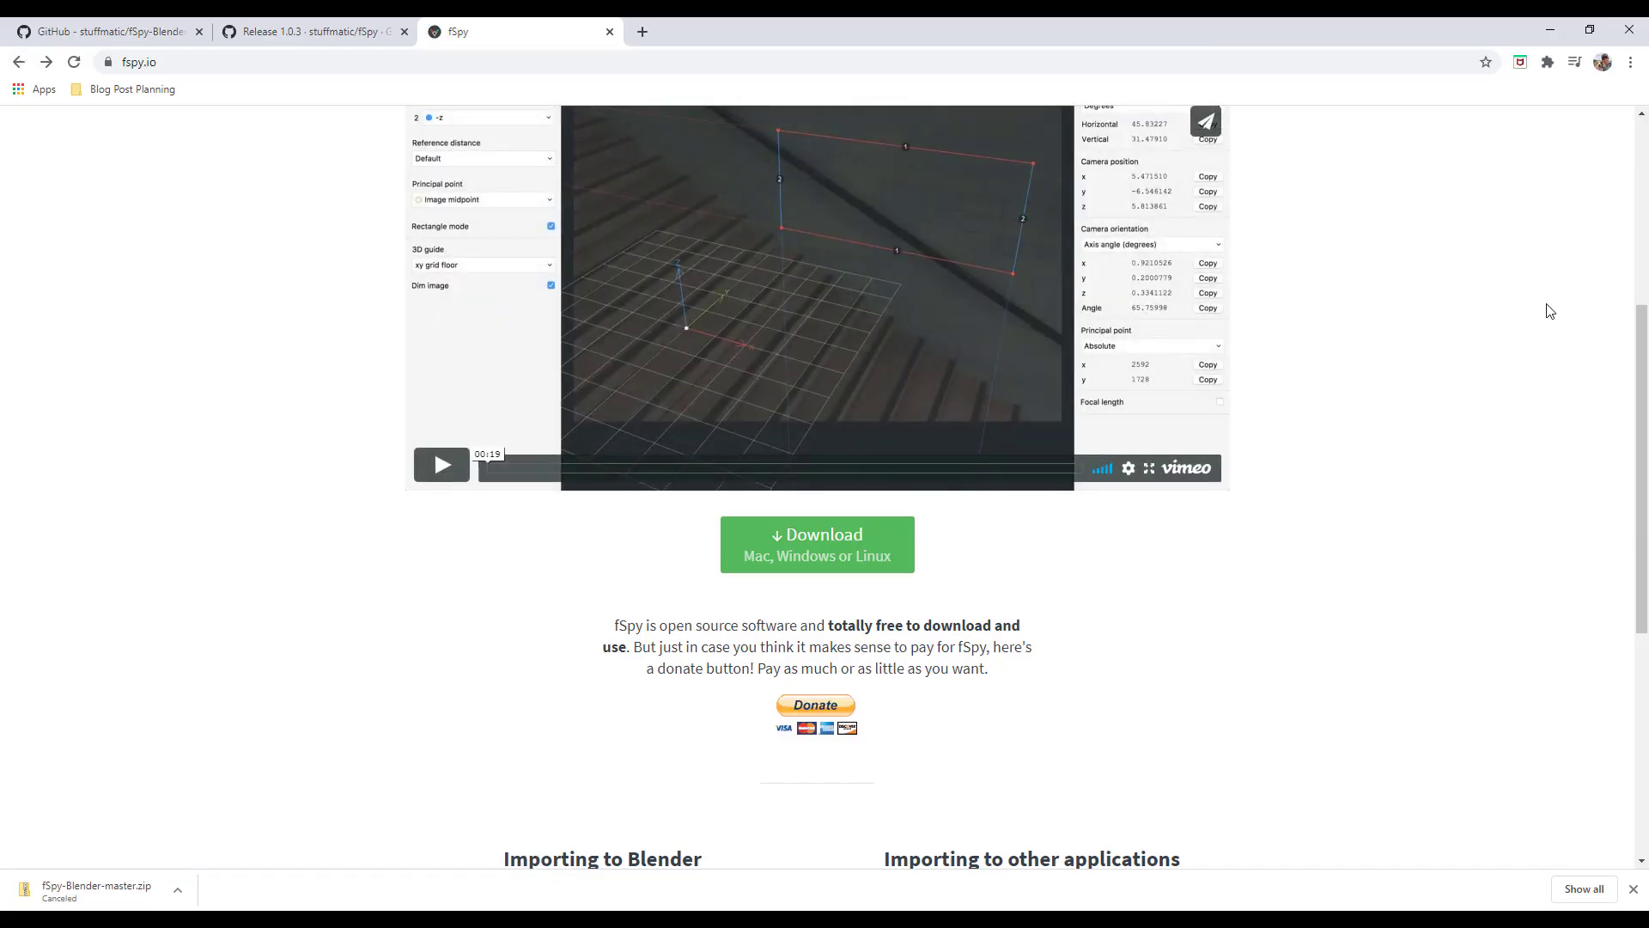
scroll(1124, 201, down, 5)
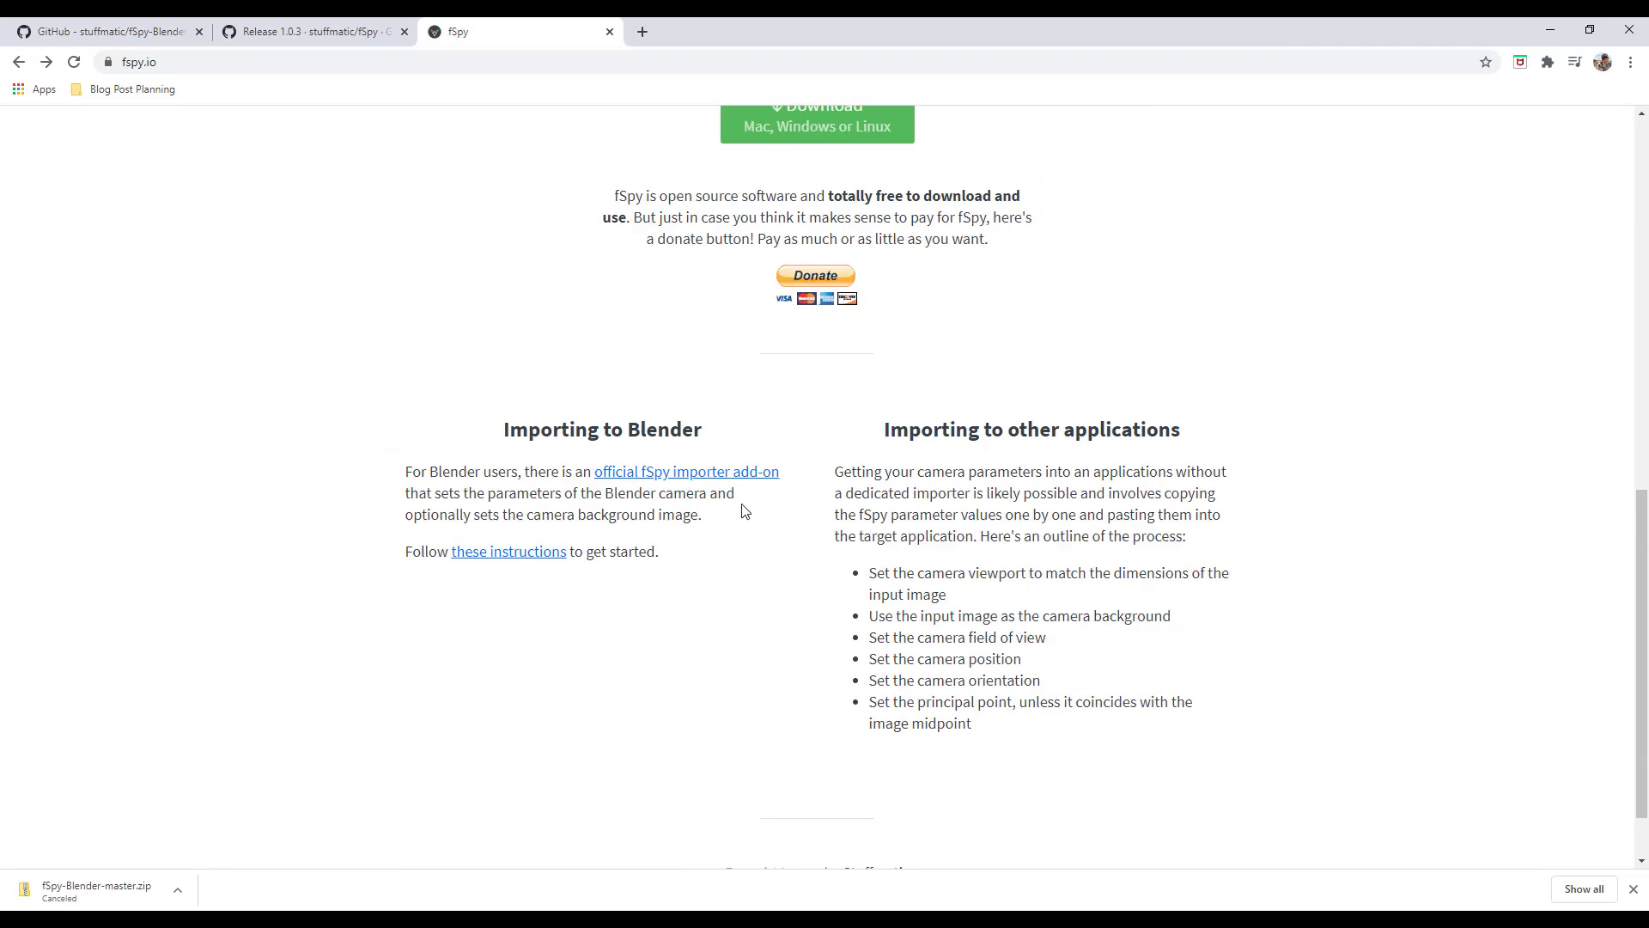
click(664, 481)
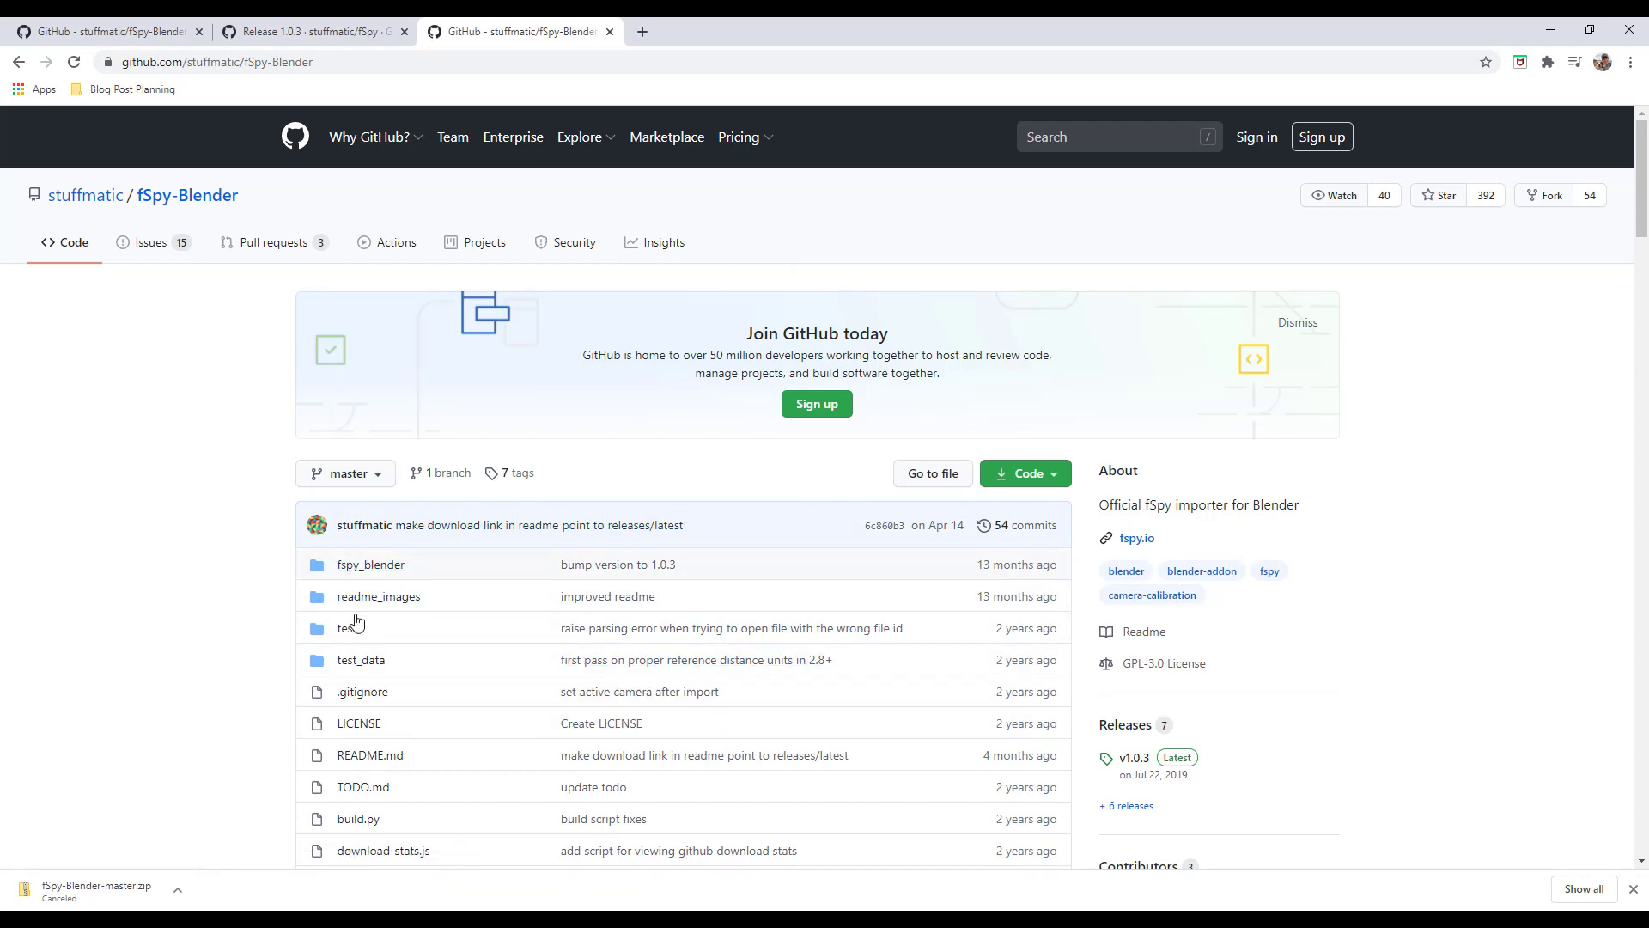
Open the release page for the latest fSpy-Blender version from the README's Download the add-on section
click(1033, 474)
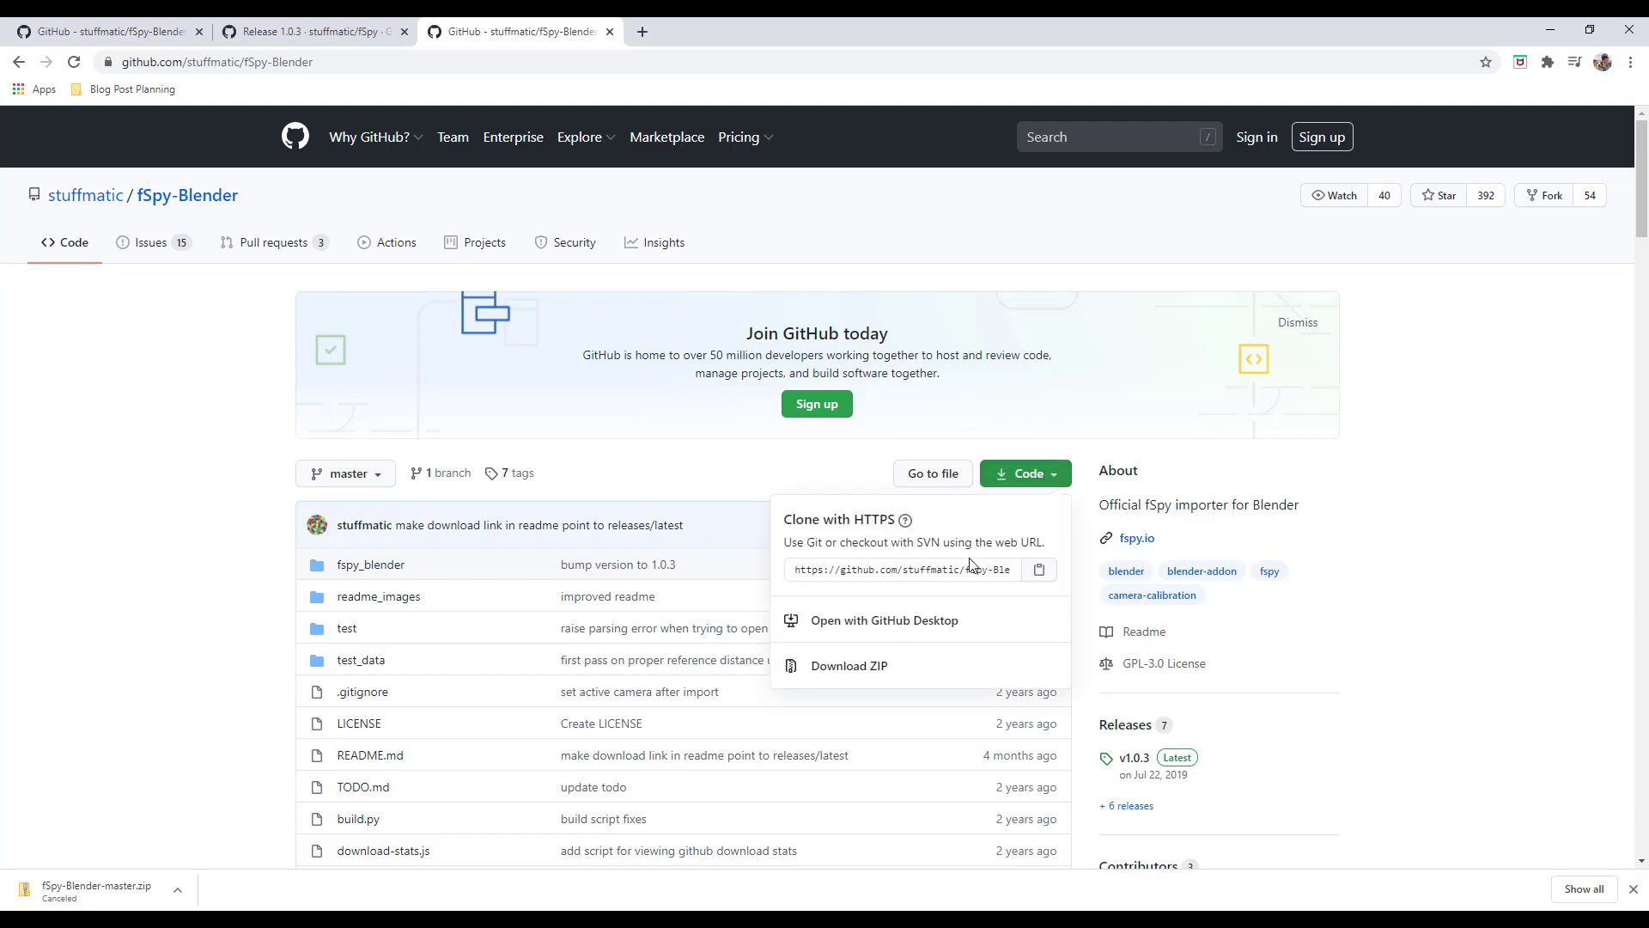
click(189, 634)
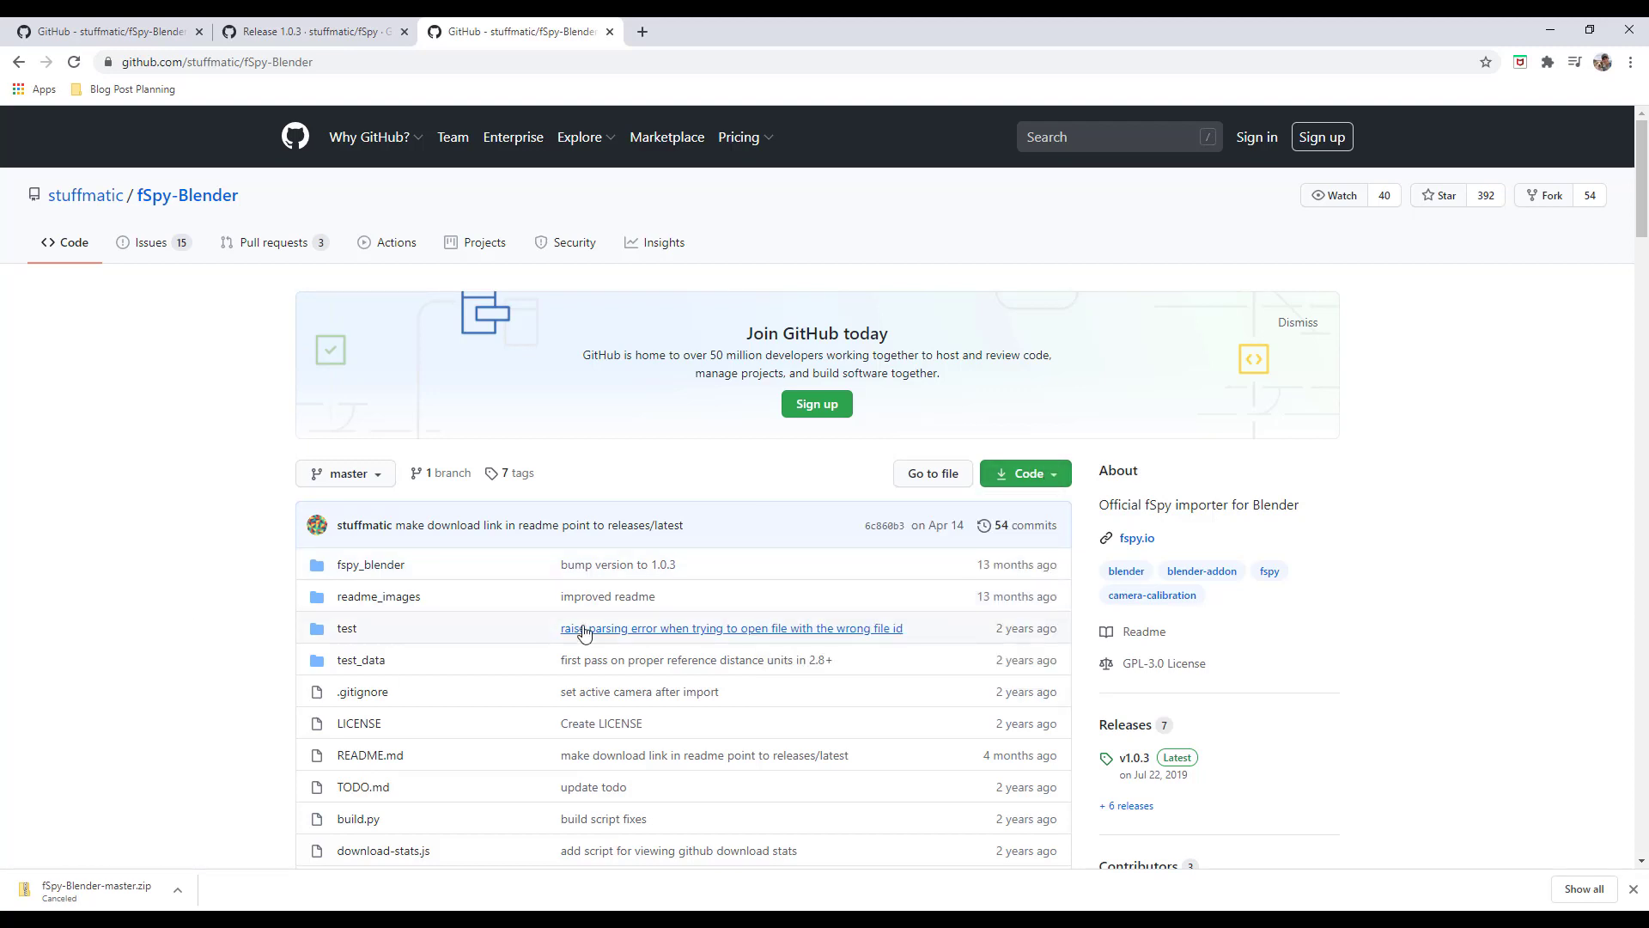
scroll(611, 552, down, 2)
scroll(773, 321, down, 10)
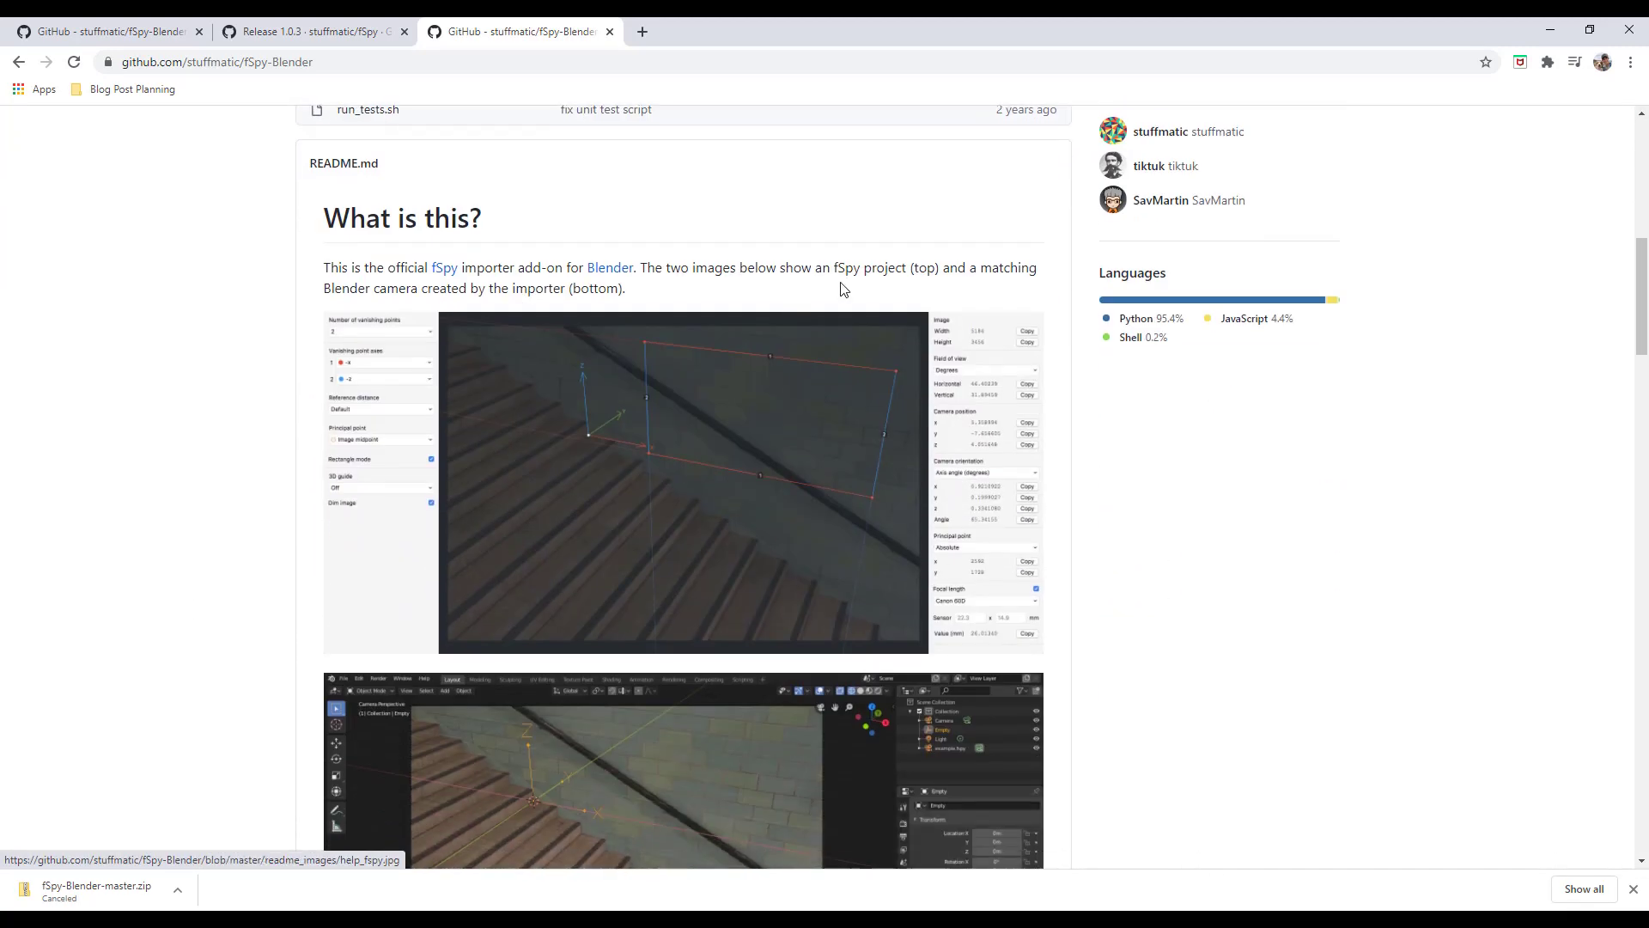
scroll(842, 309, down, 3)
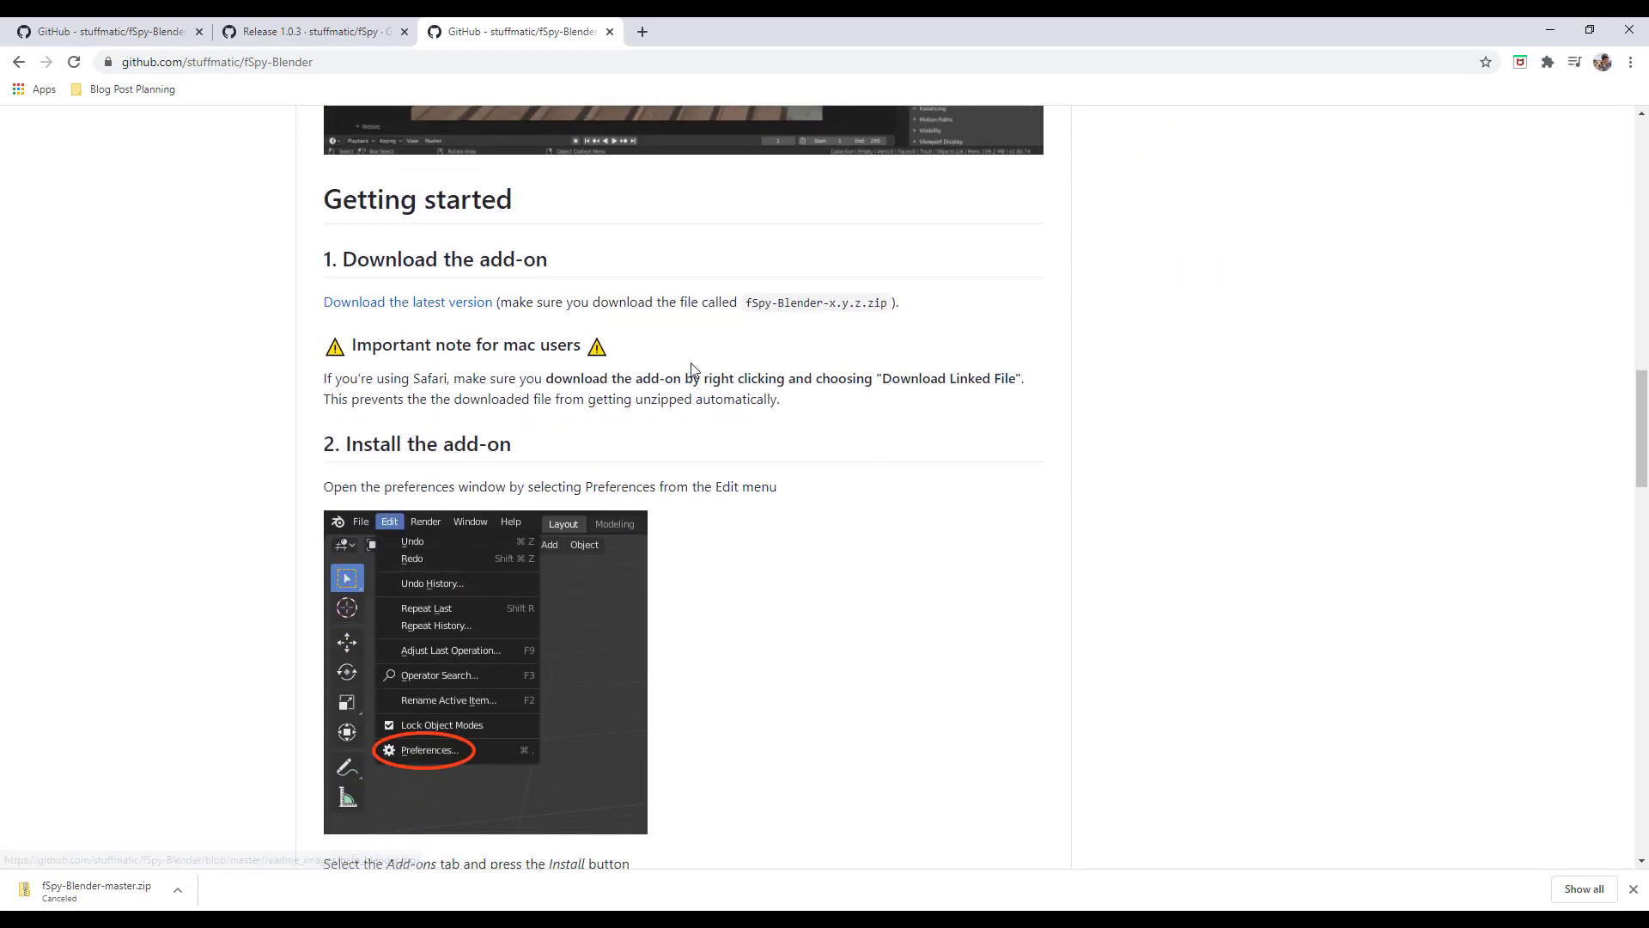
click(412, 314)
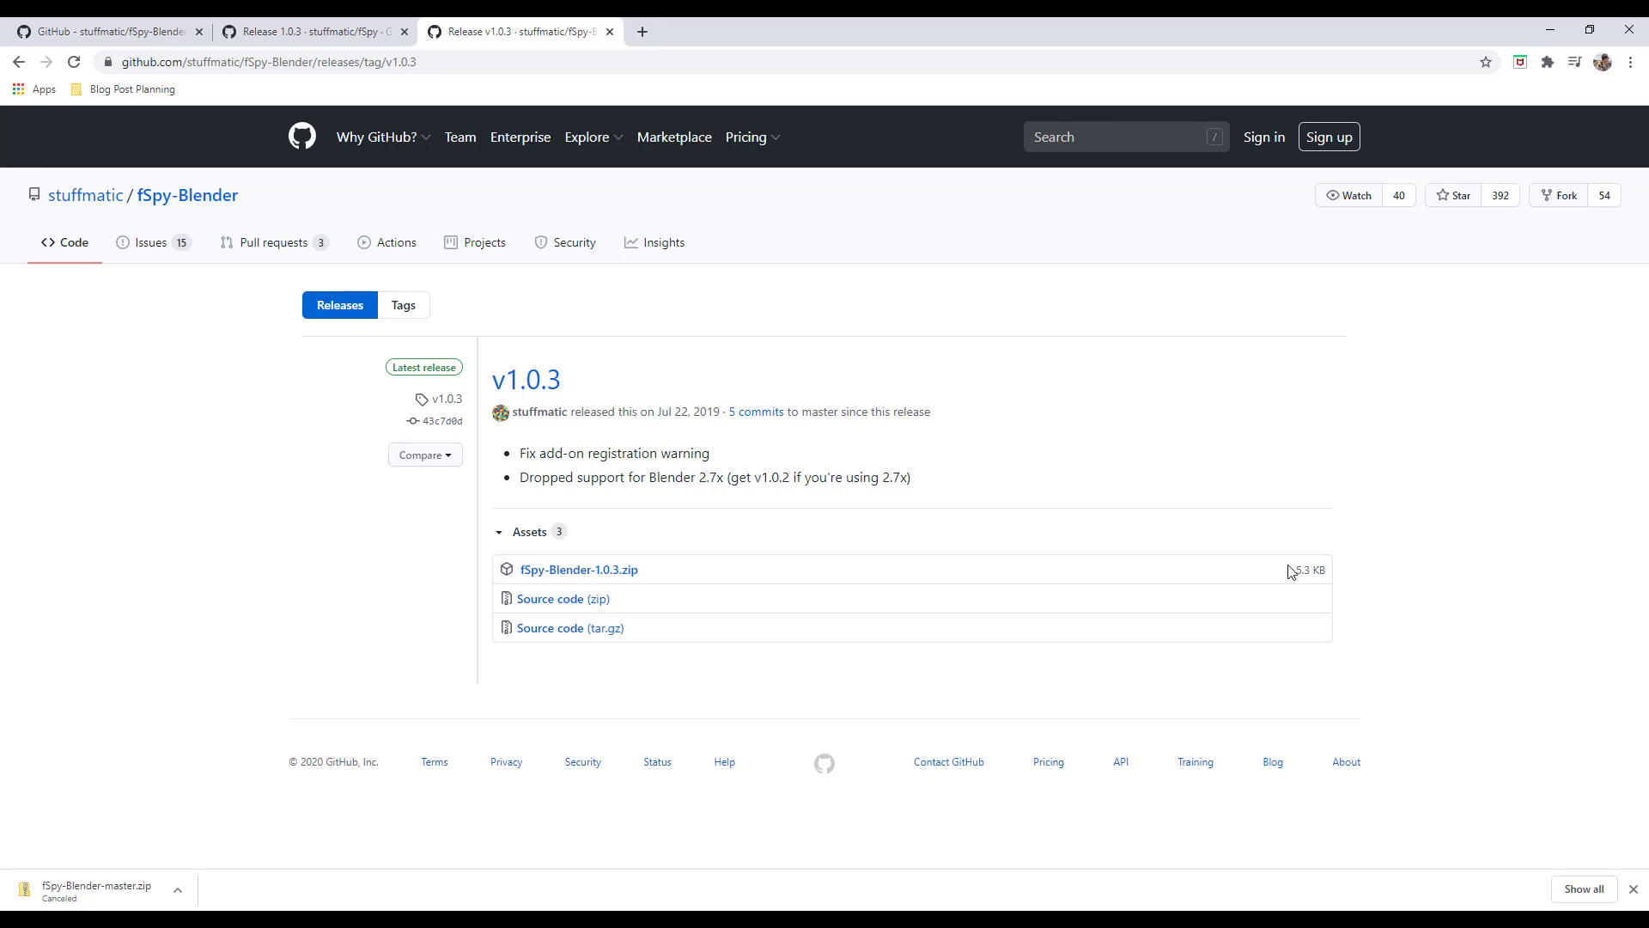
Download fSpy-Blender-1.0.3.zip, switch to Blender, and install and enable the Import fSpy project add-on from that file
click(624, 574)
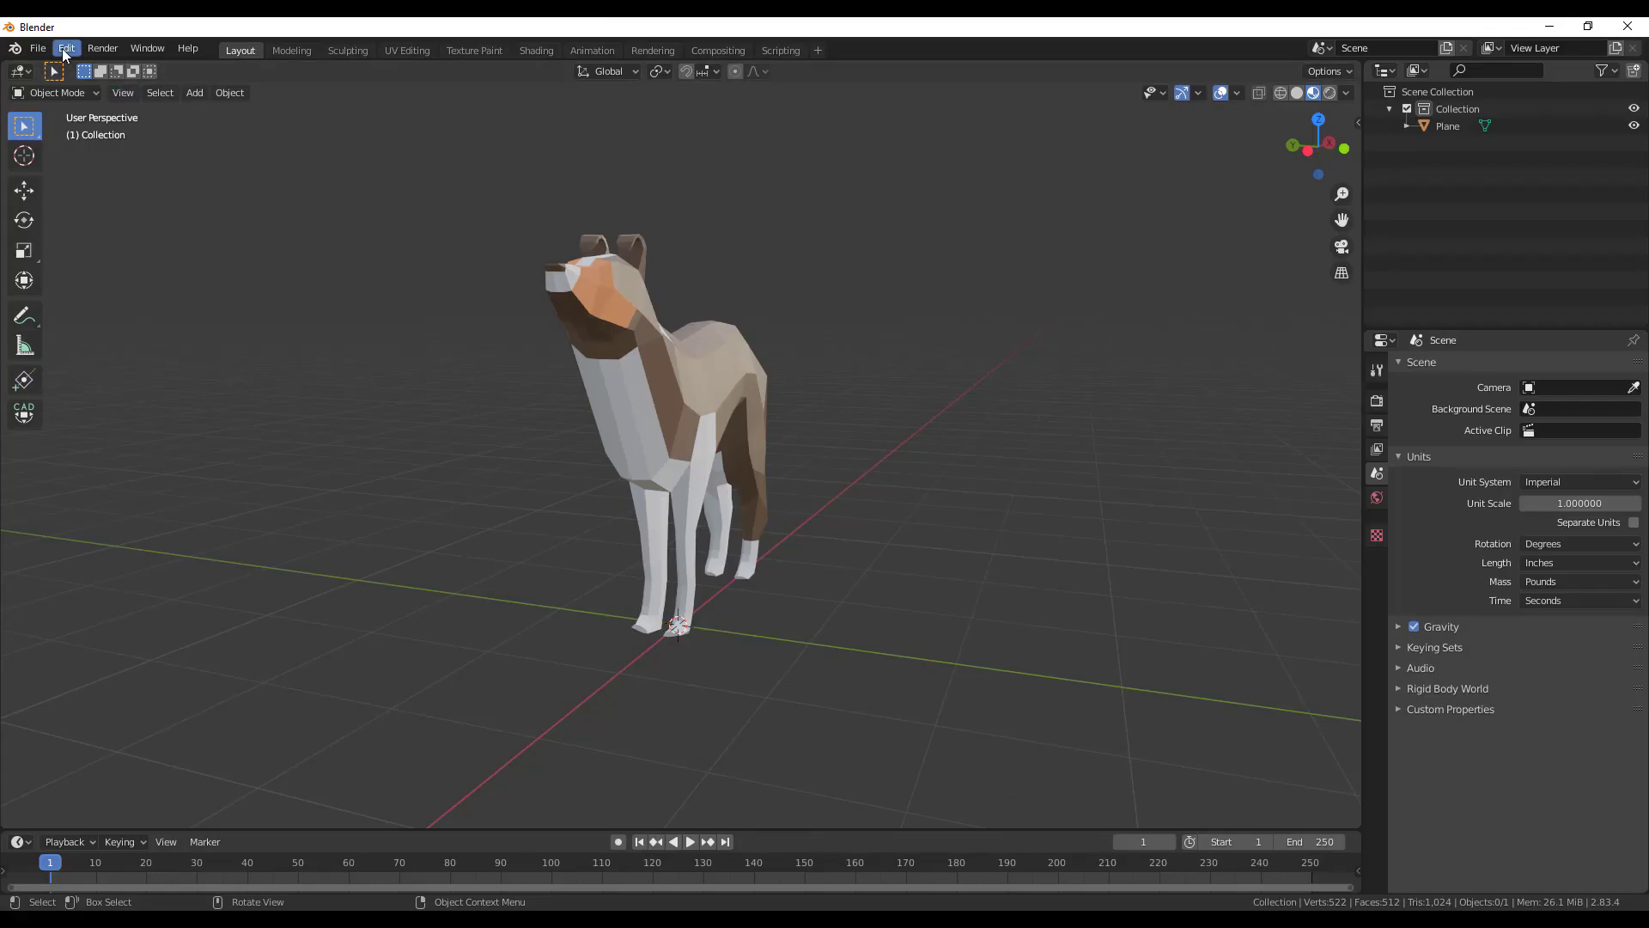
click(66, 49)
click(100, 296)
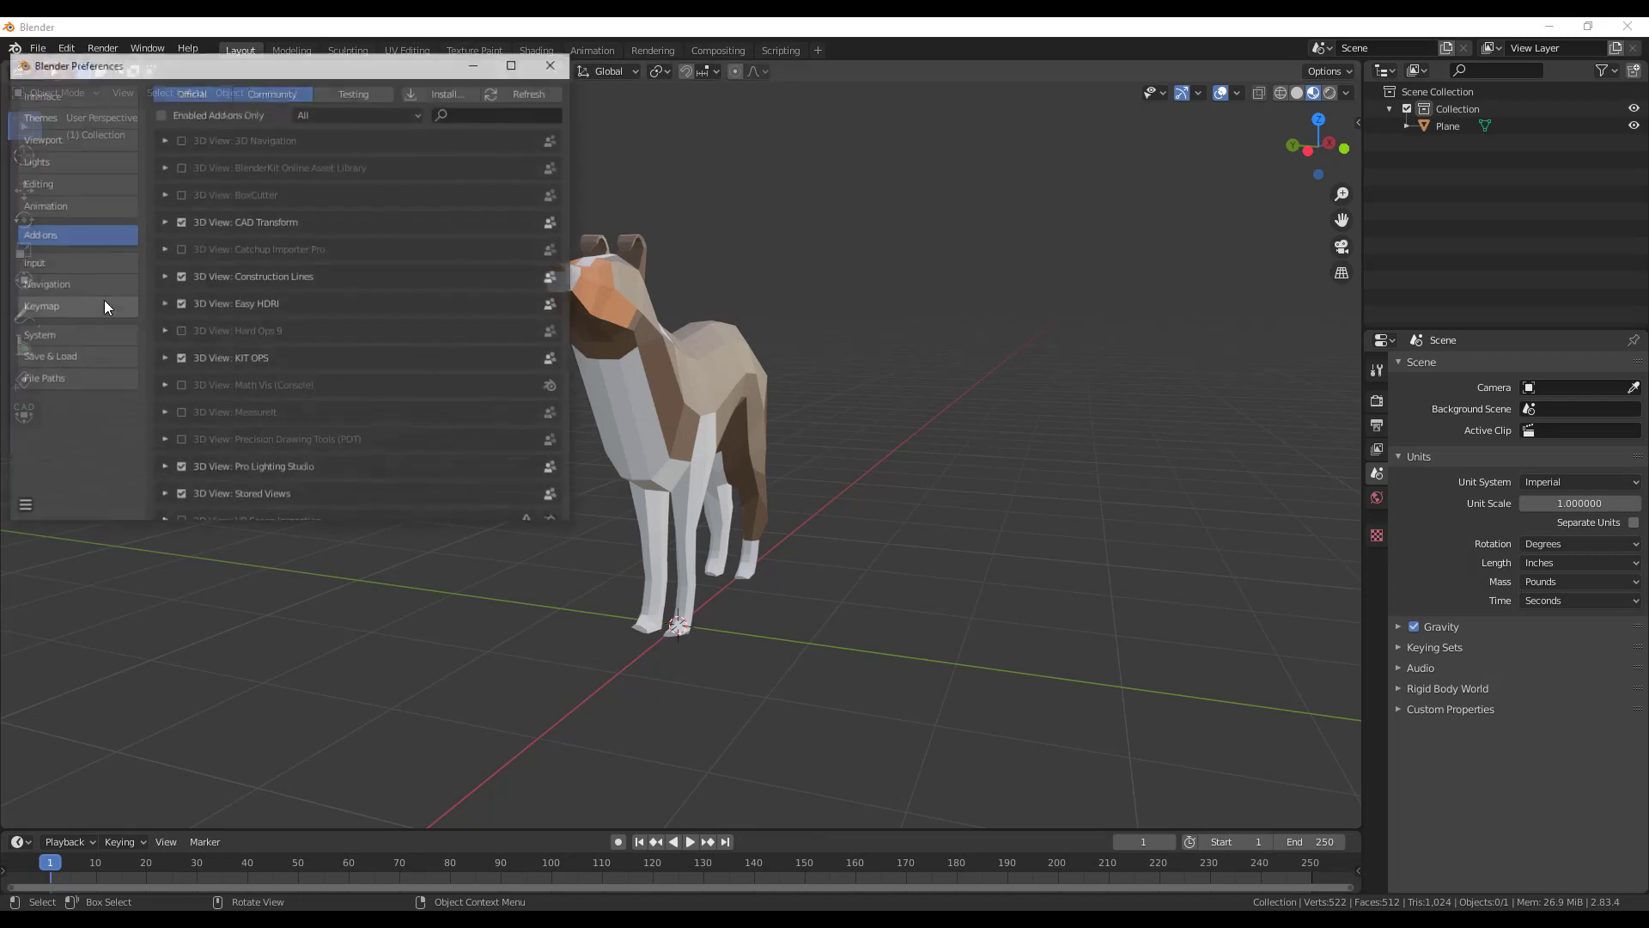
click(440, 92)
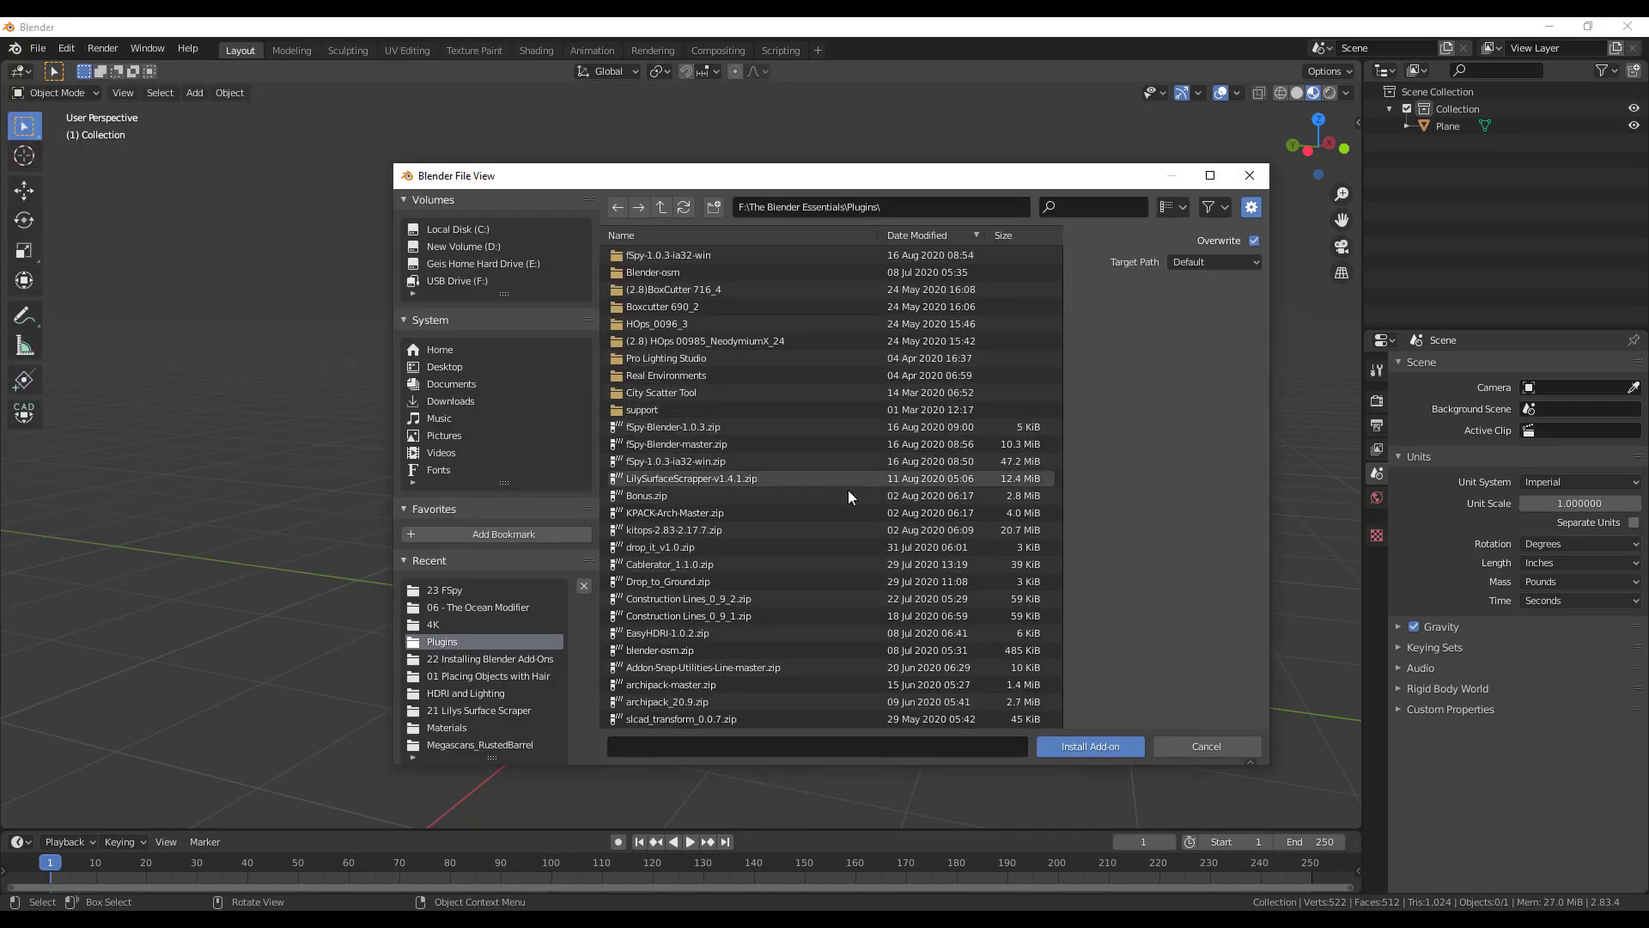
double_click(703, 426)
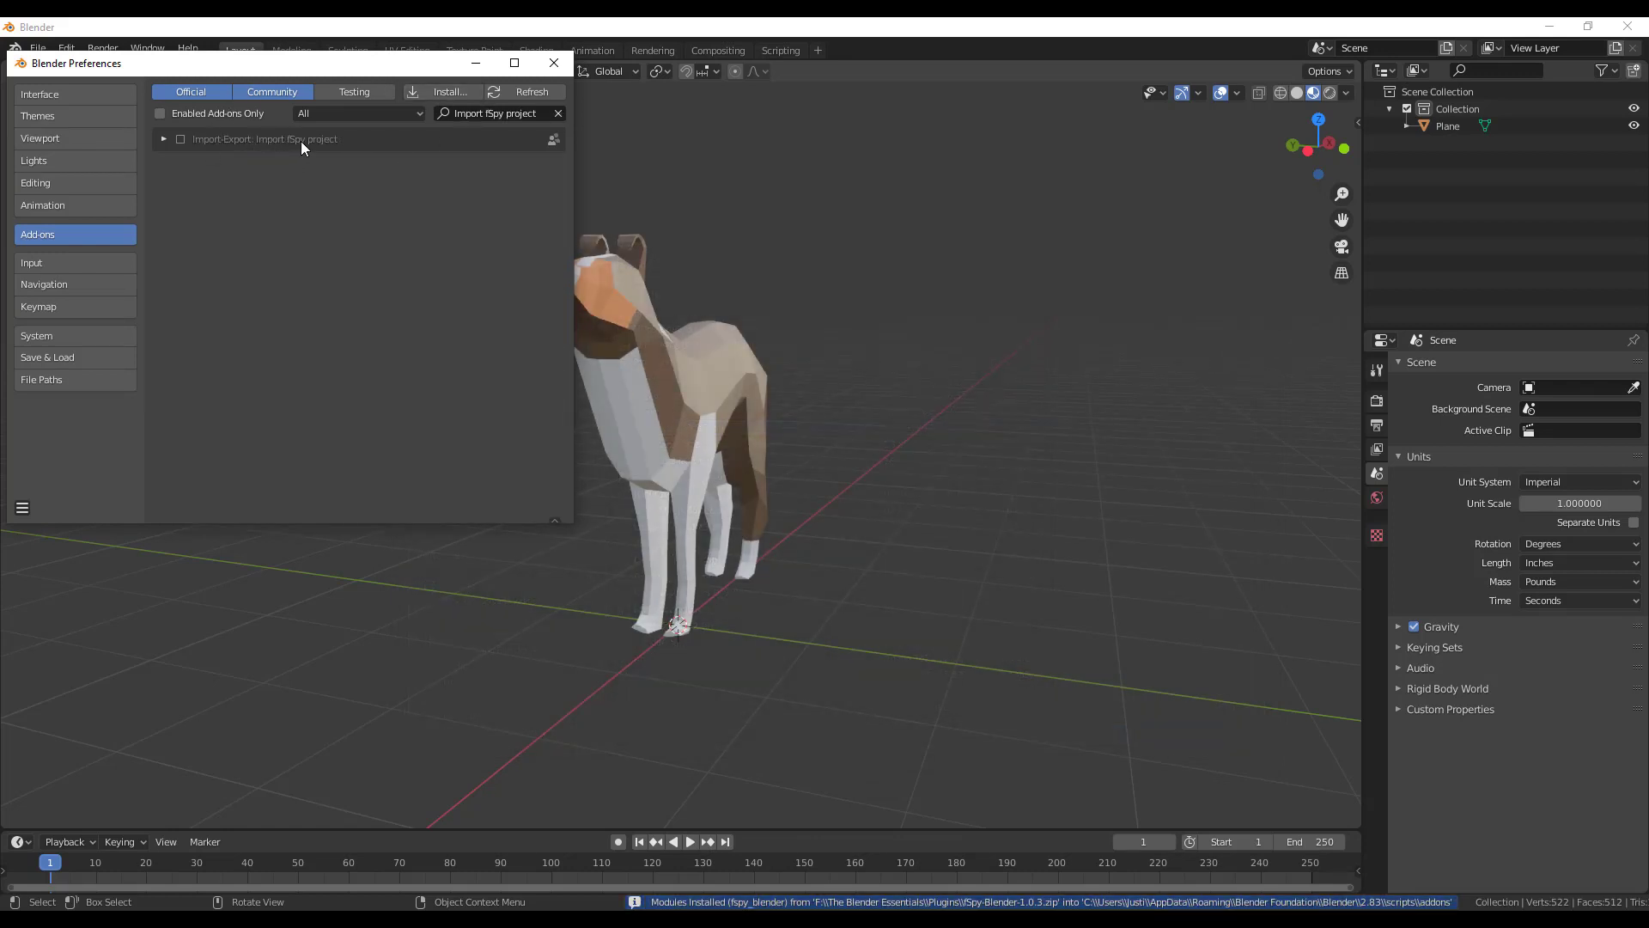
click(181, 140)
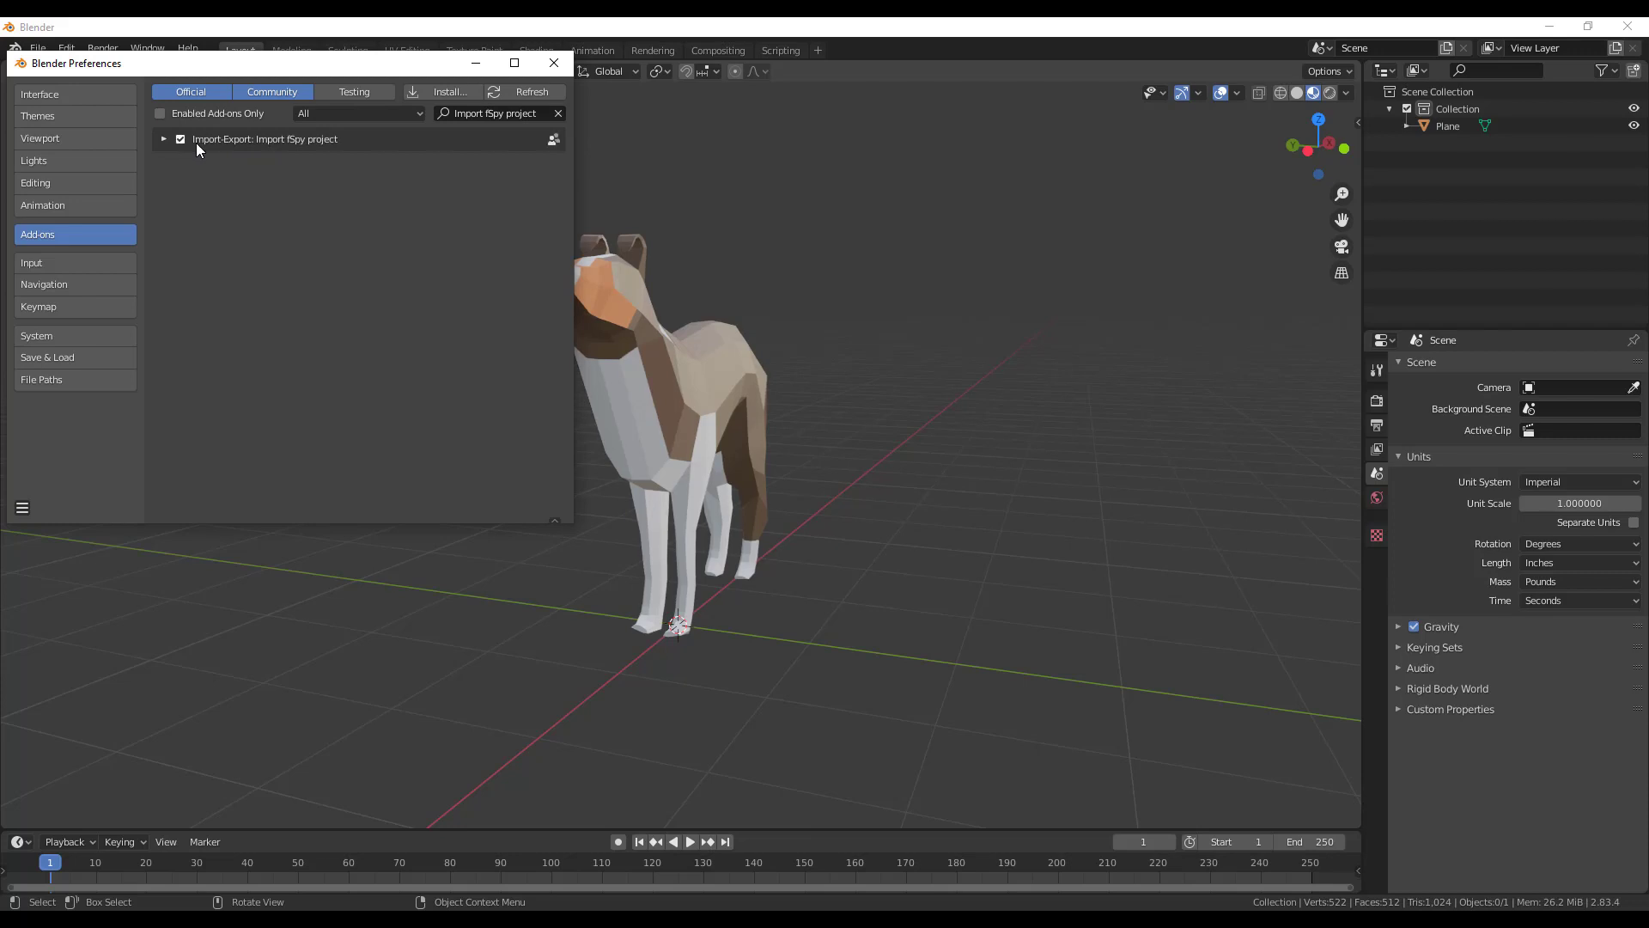
click(554, 64)
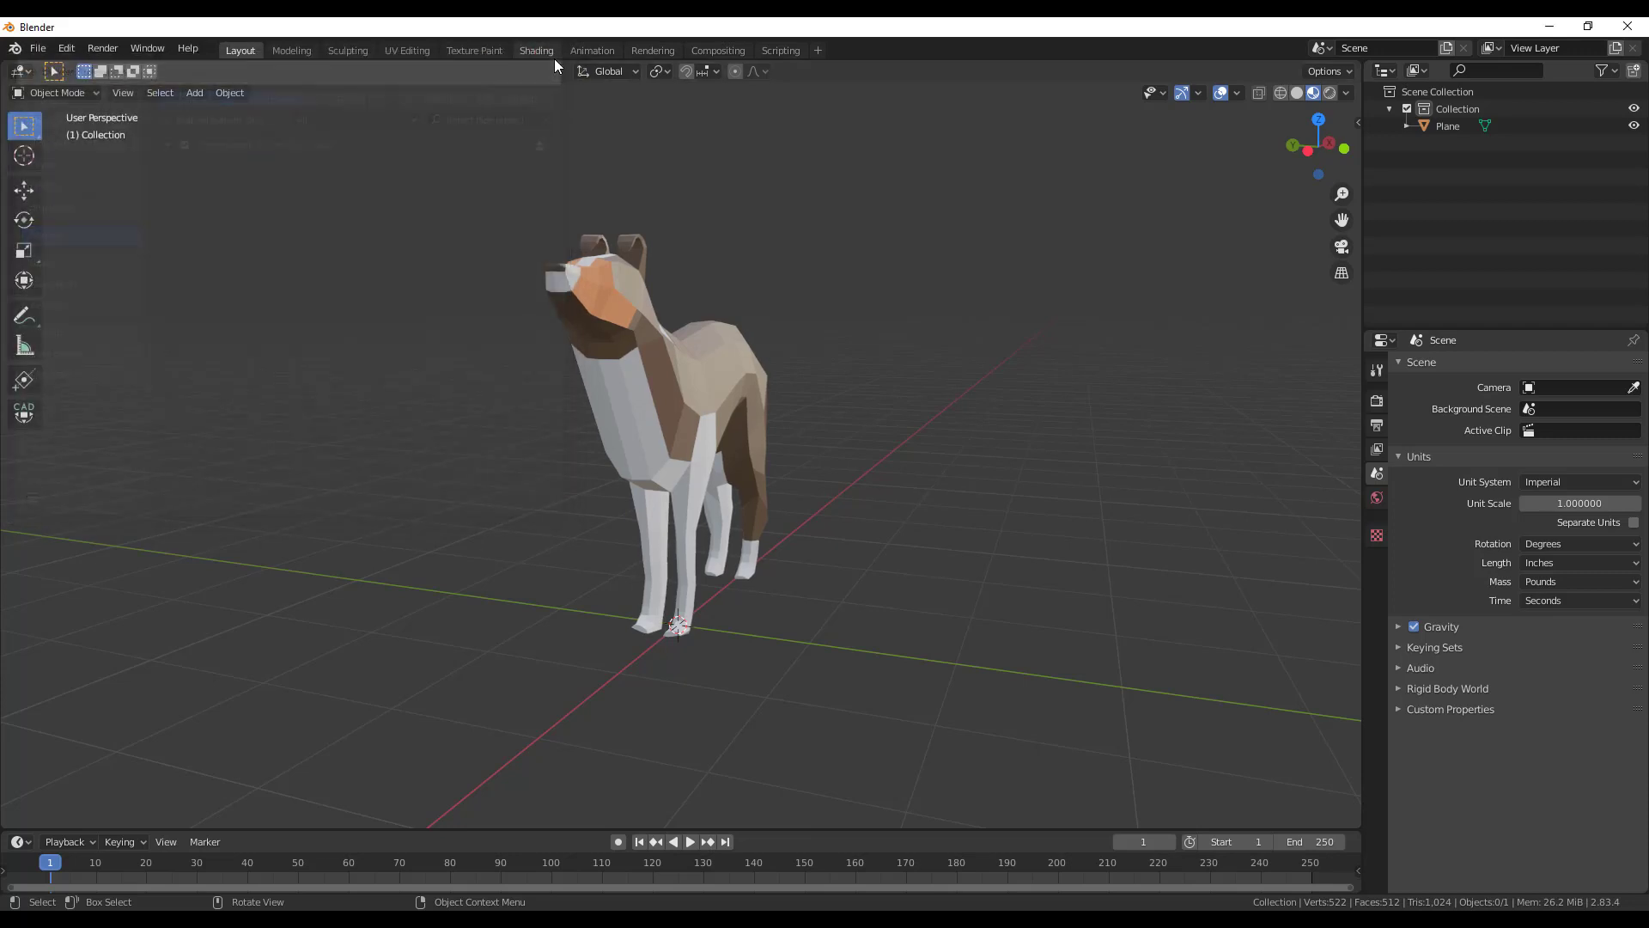
Import FspyForYouTube.fspy with its background image from the 23 FSpy folder under Videos, Add-On Tutorials on the USB drive
click(38, 49)
mouse_move(85, 281)
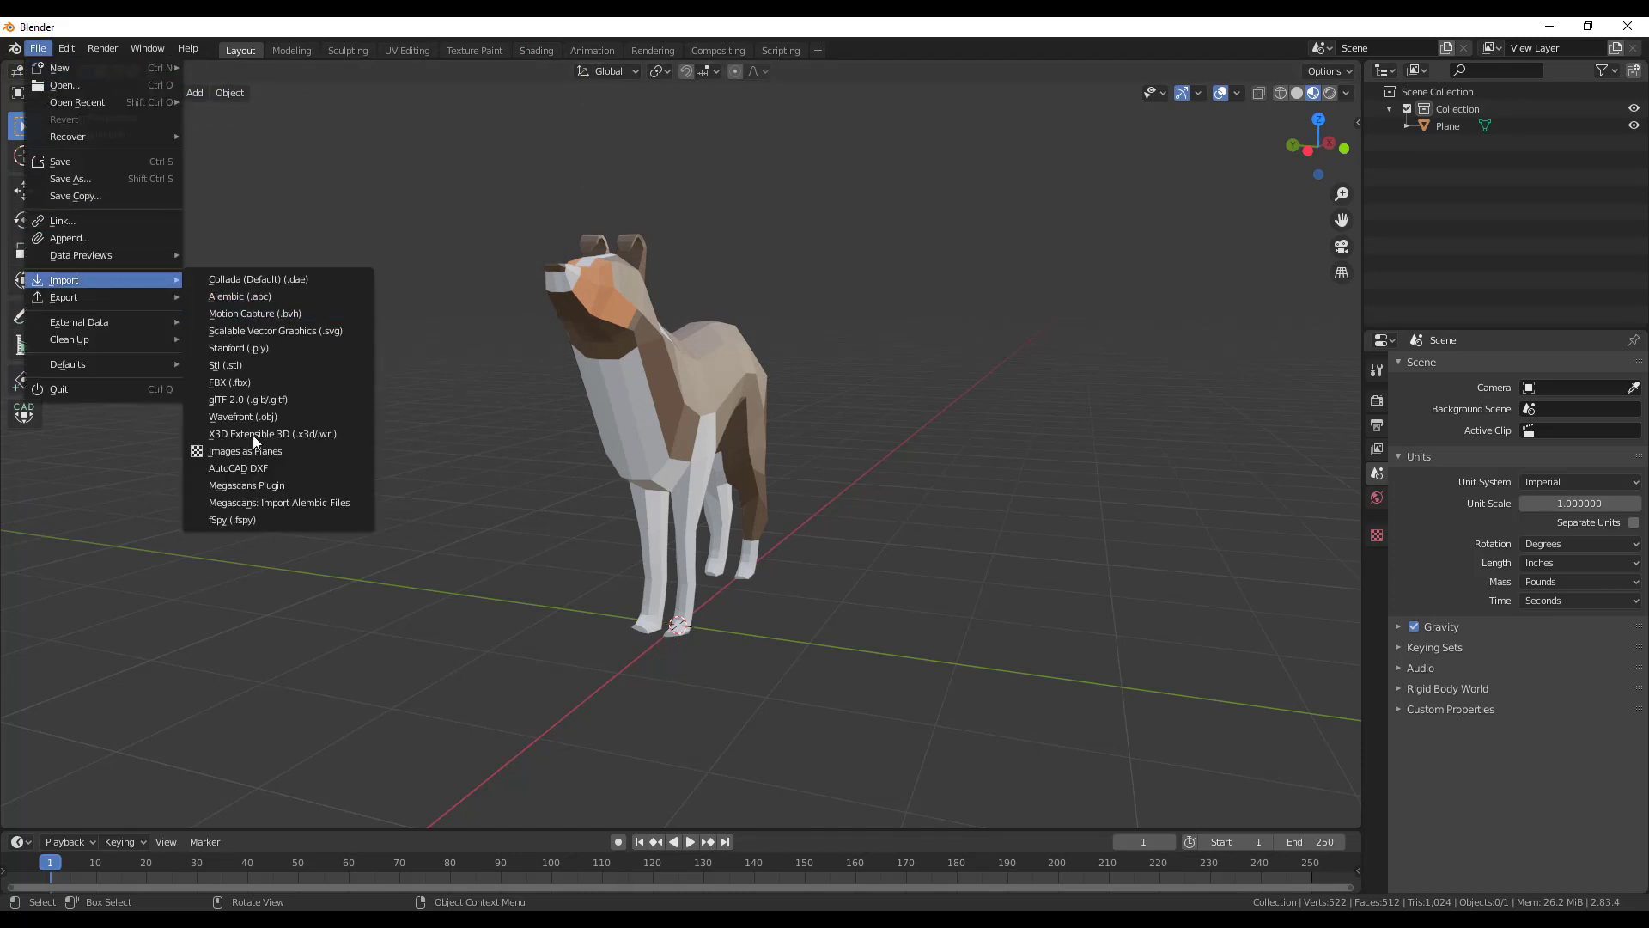
click(257, 519)
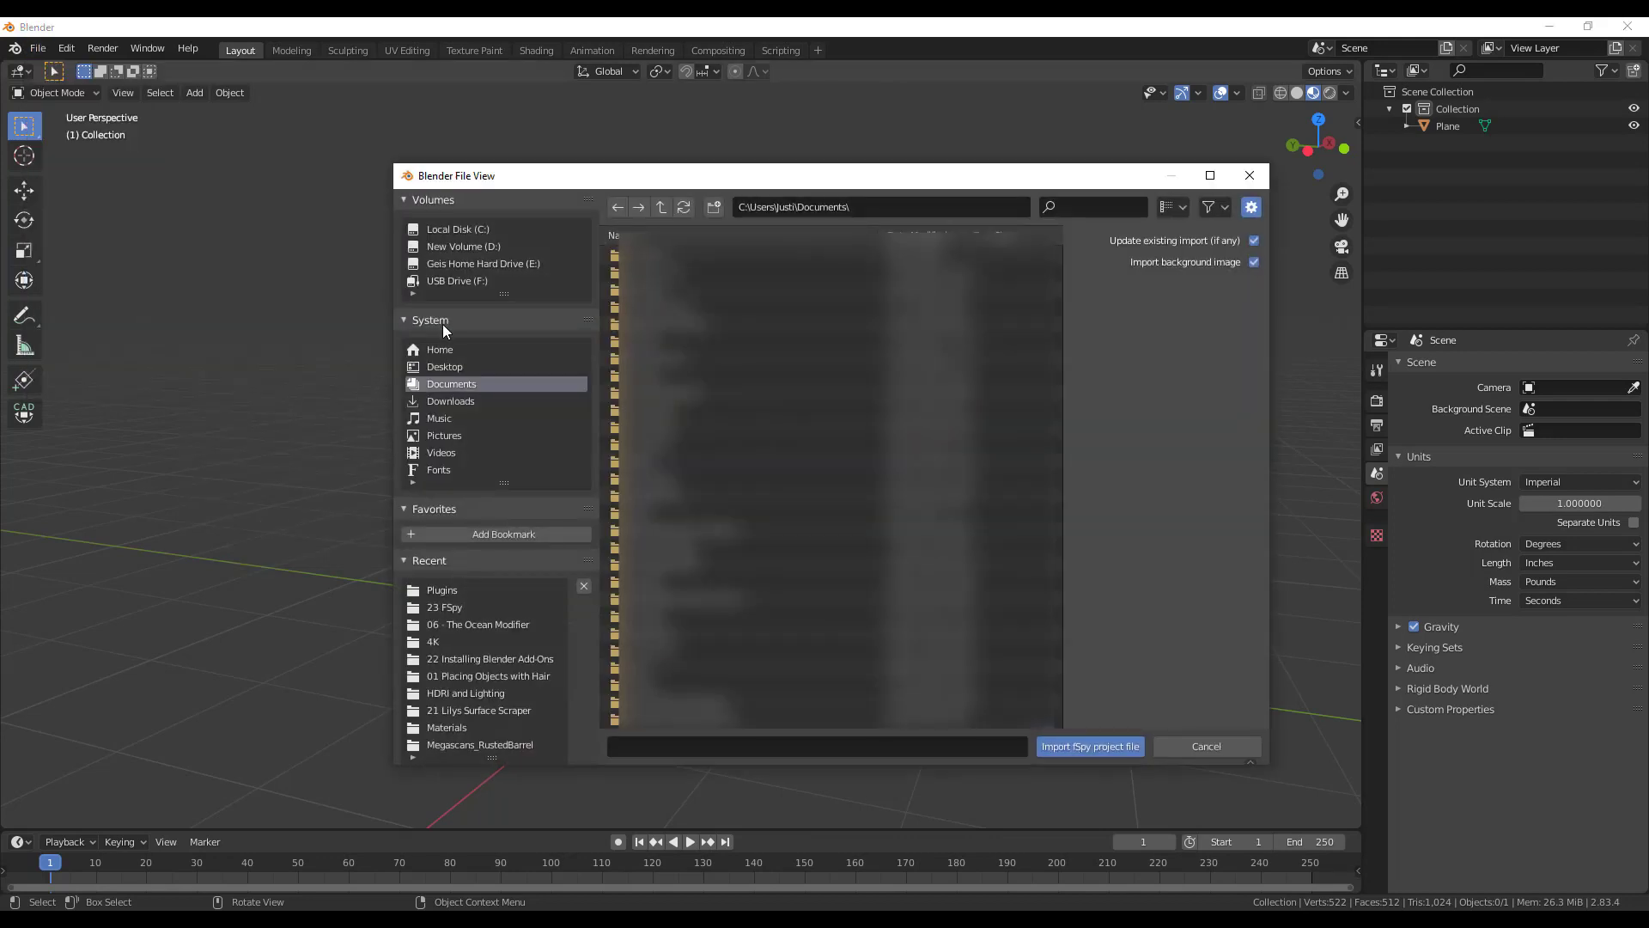
click(445, 281)
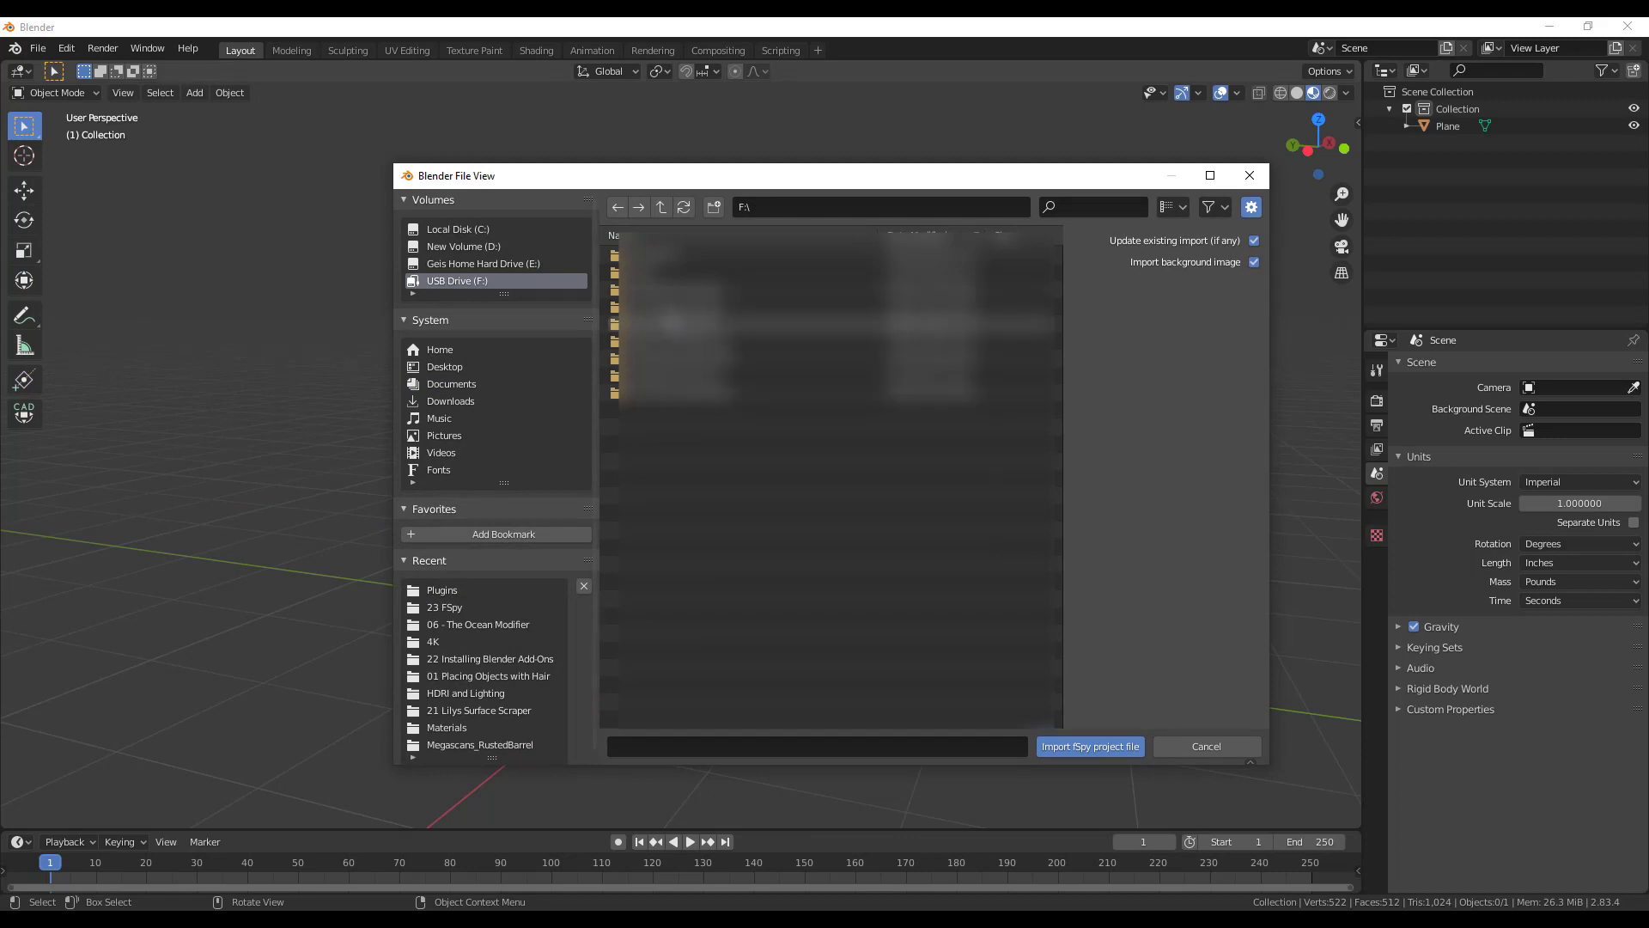
double_click(663, 291)
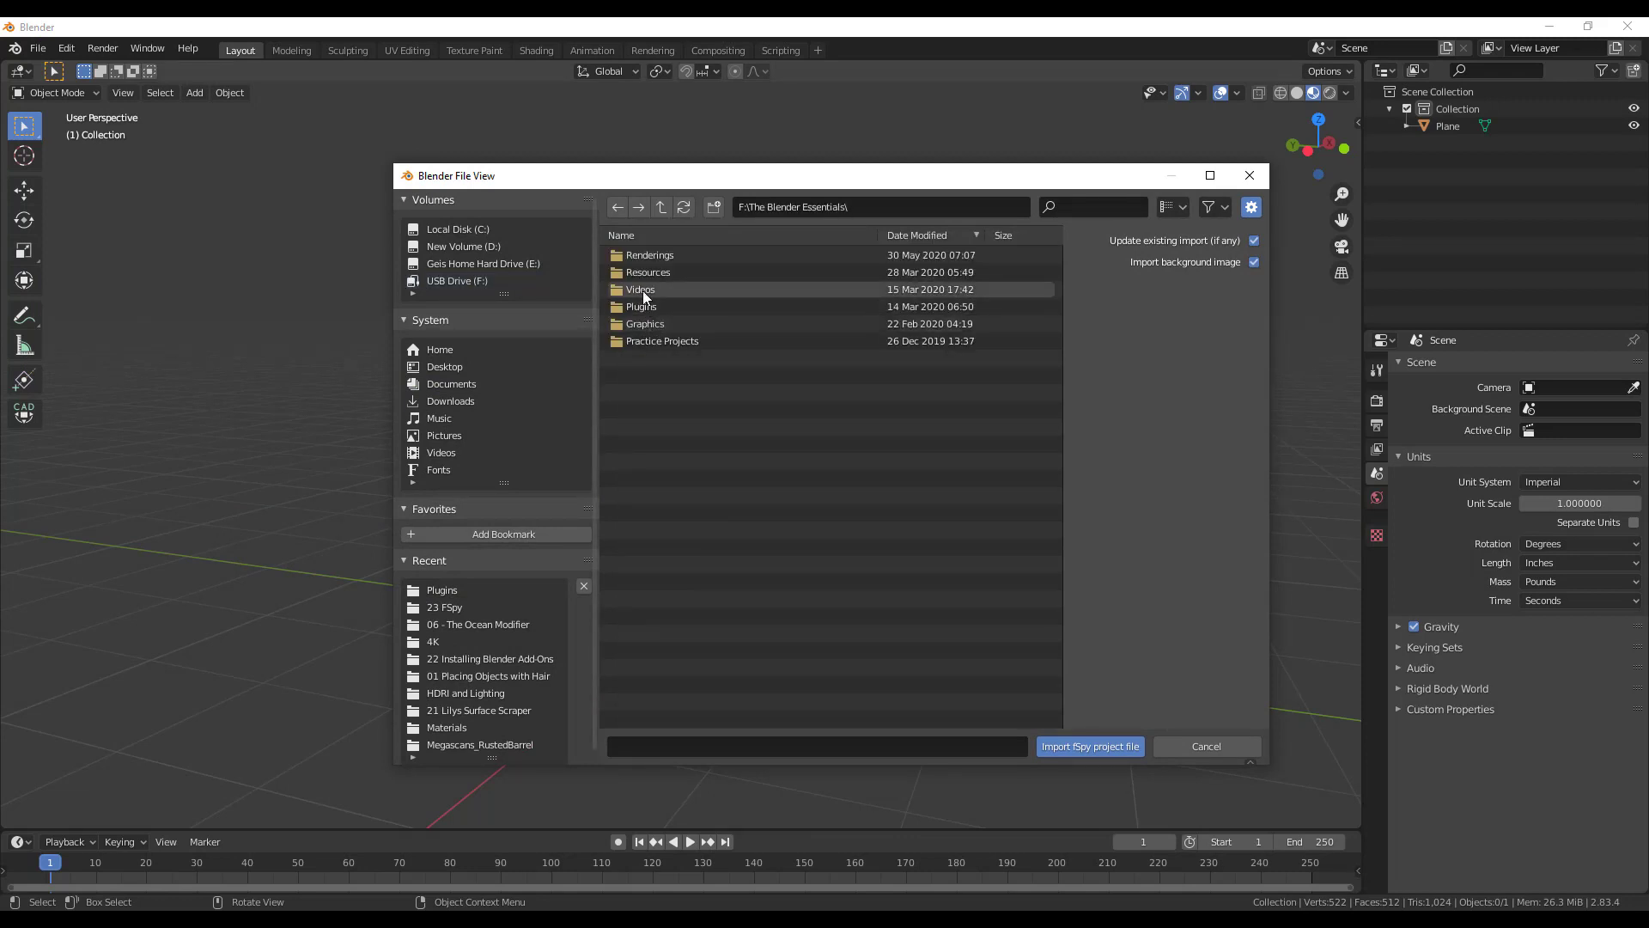
double_click(641, 289)
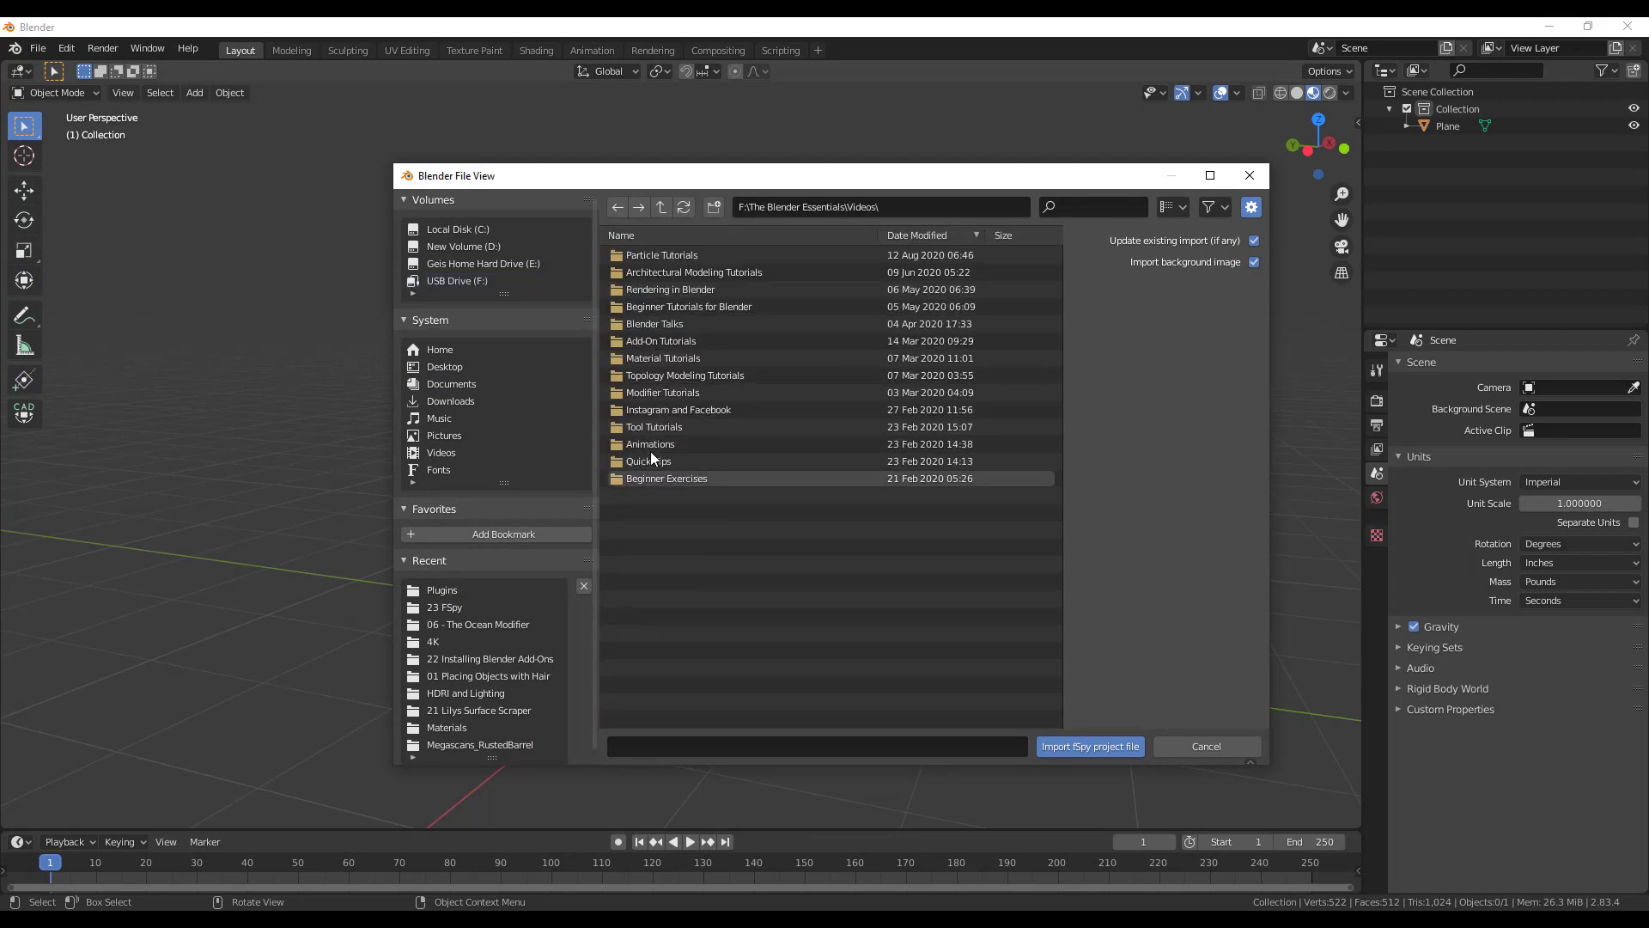
double_click(656, 341)
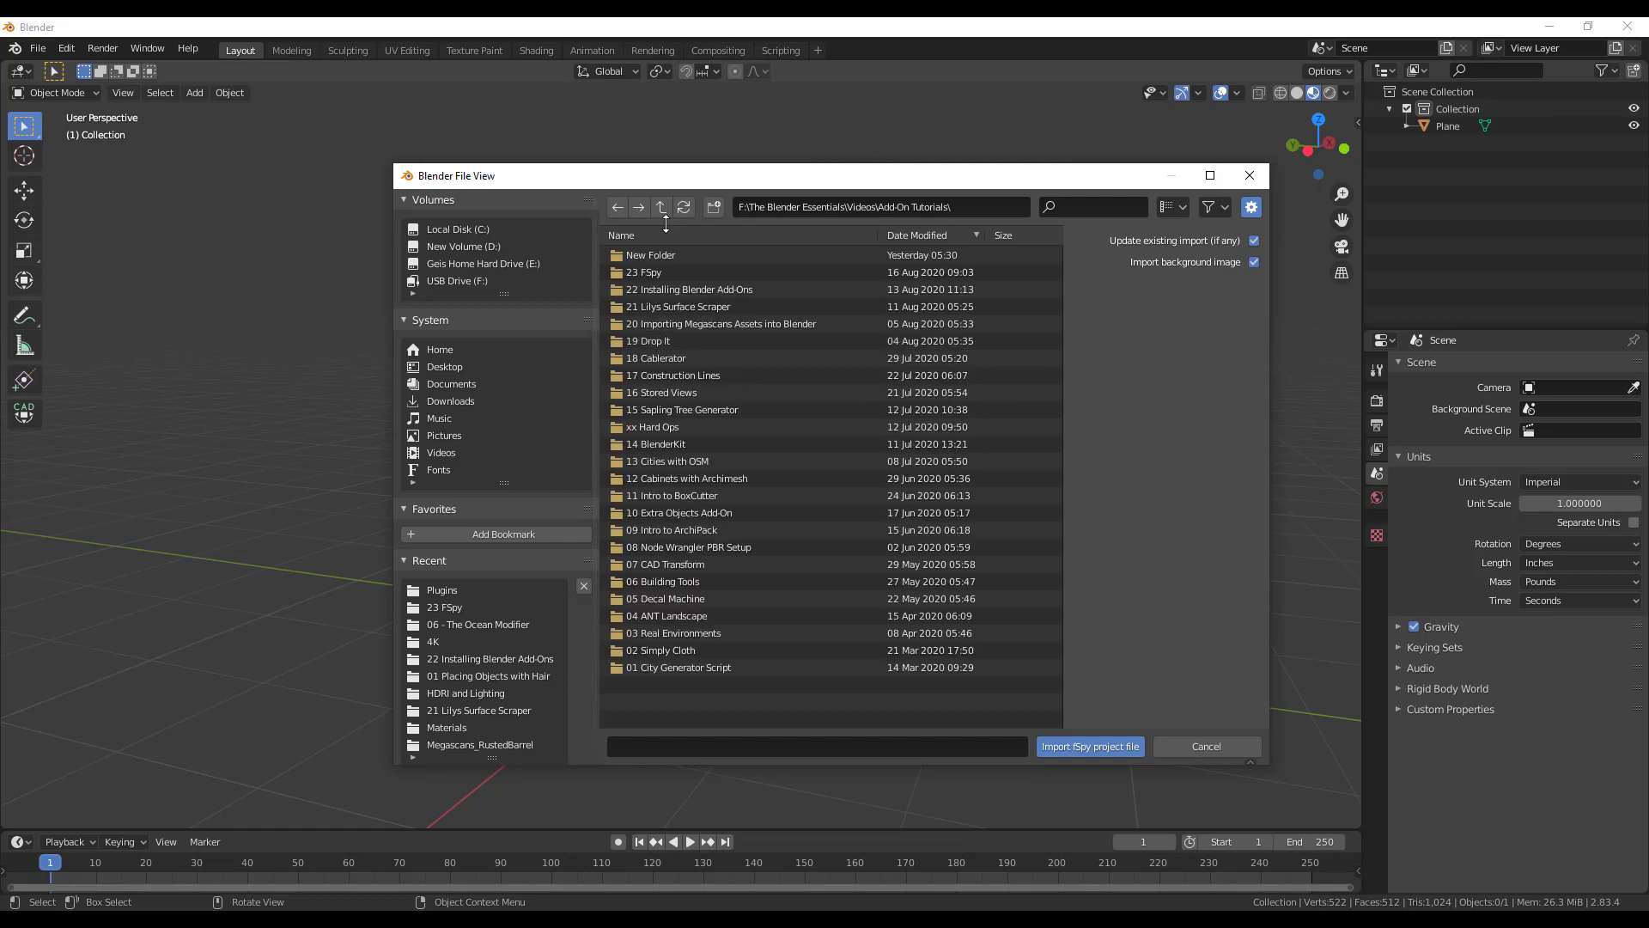
double_click(653, 268)
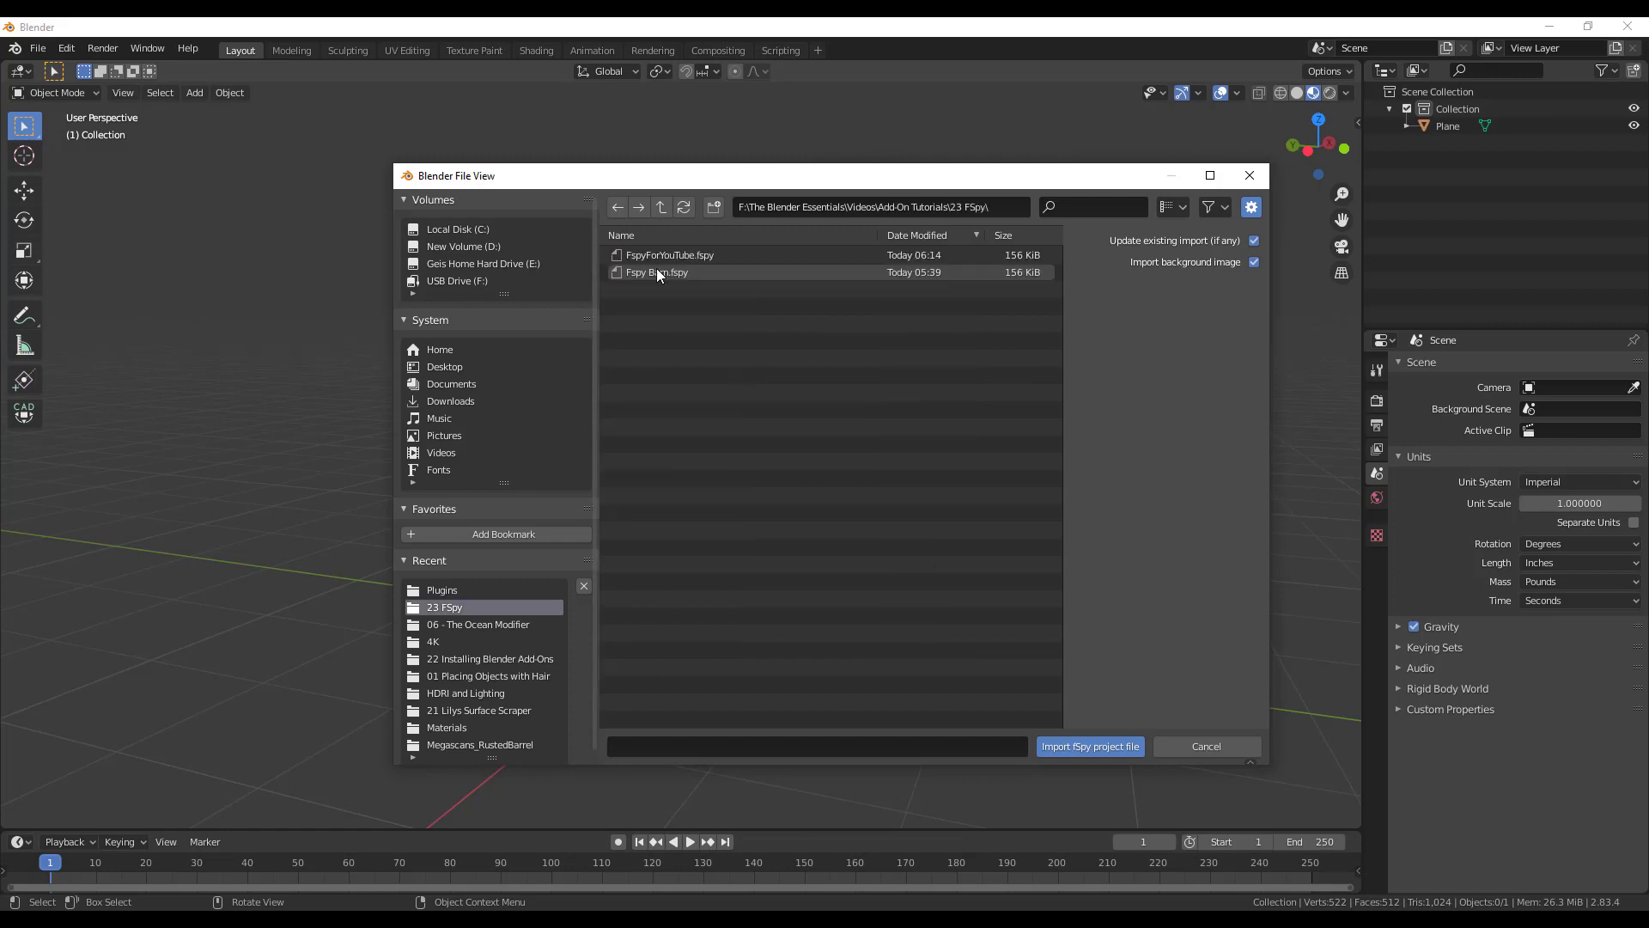
click(702, 256)
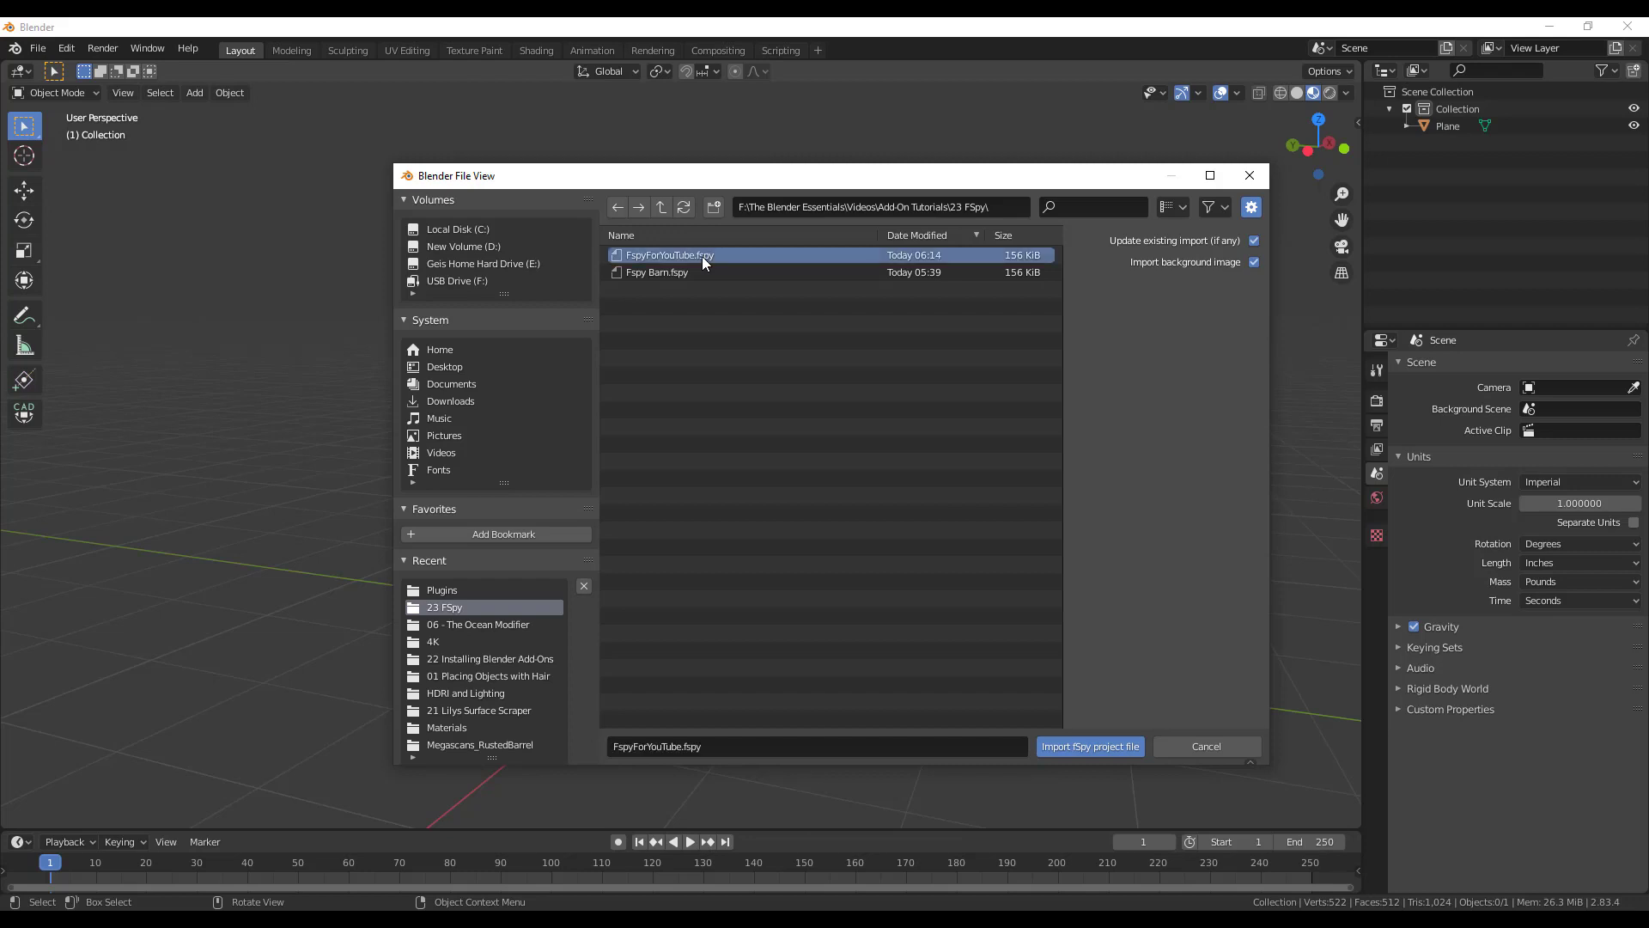
click(1089, 745)
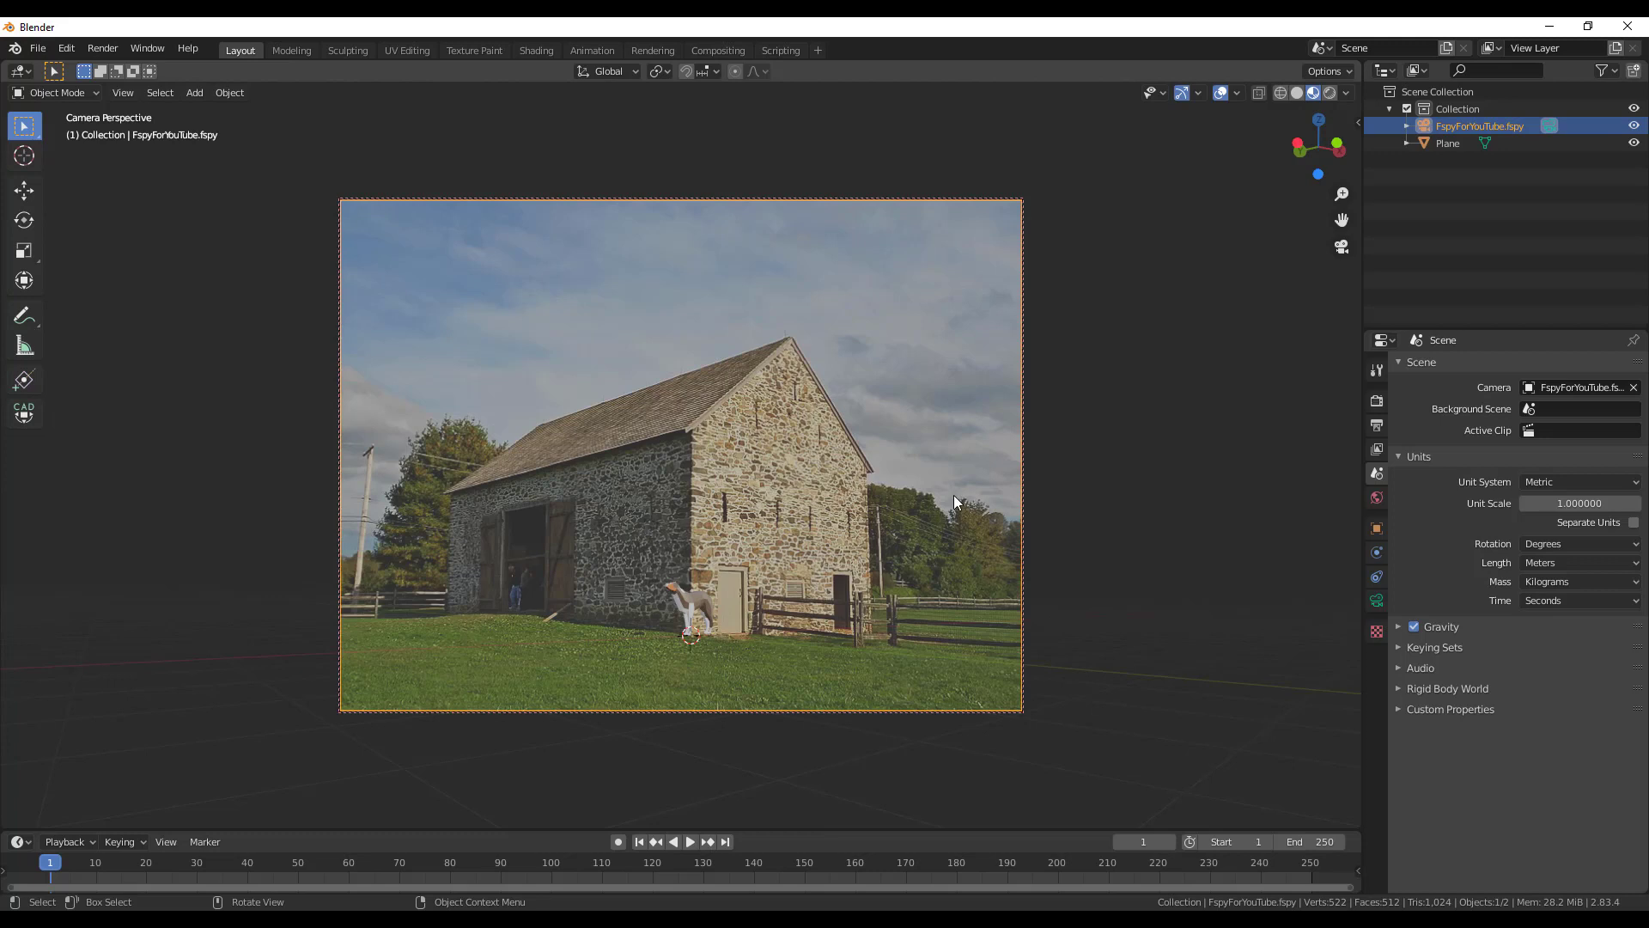
Turn off Lock Camera to View for the 3D viewport
key(n)
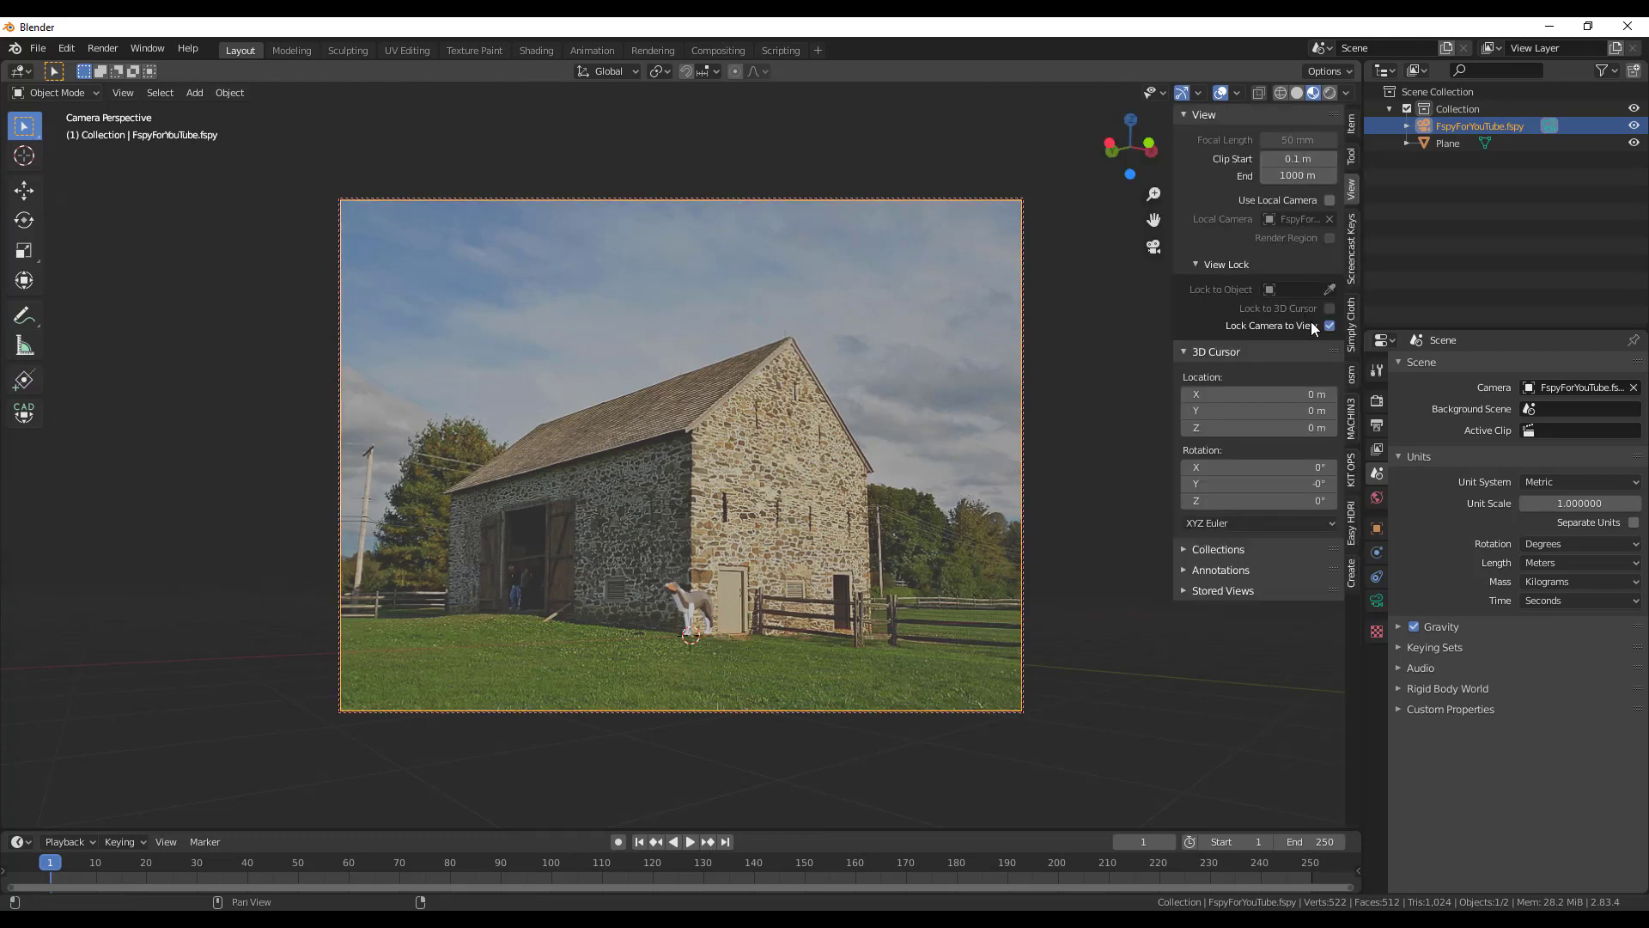
click(1329, 325)
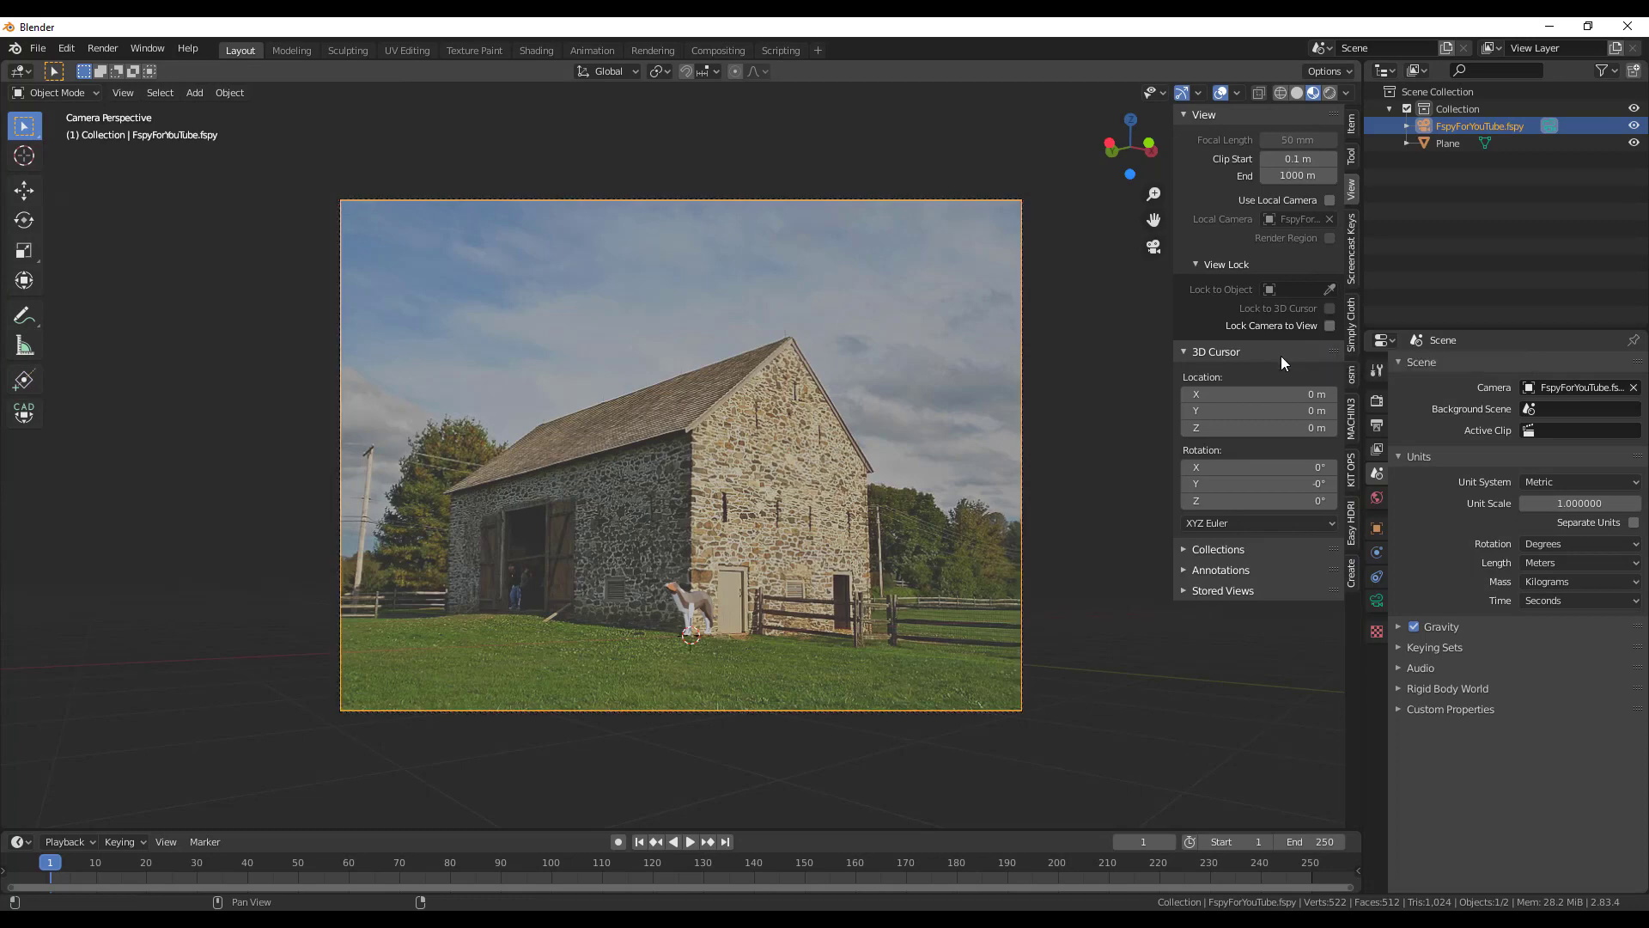
Examine how the dog model sits against the barn photo and where the imported camera stands, ending in camera view
scroll(688, 461, up, 3)
scroll(737, 453, down, 3)
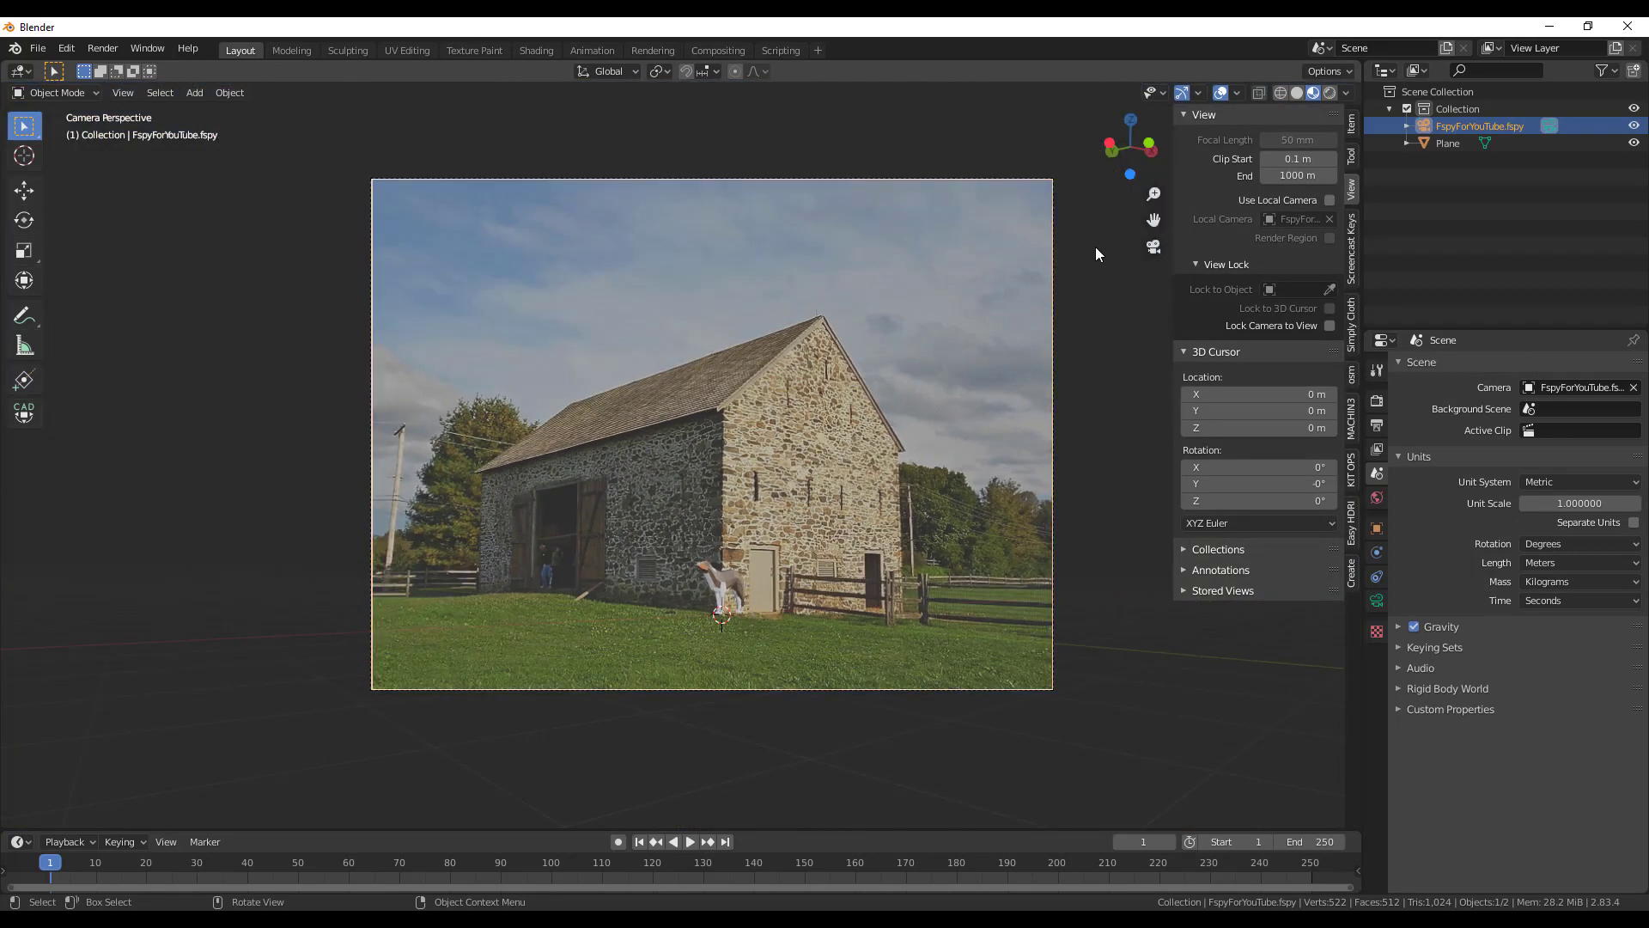
scroll(743, 601, up, 3)
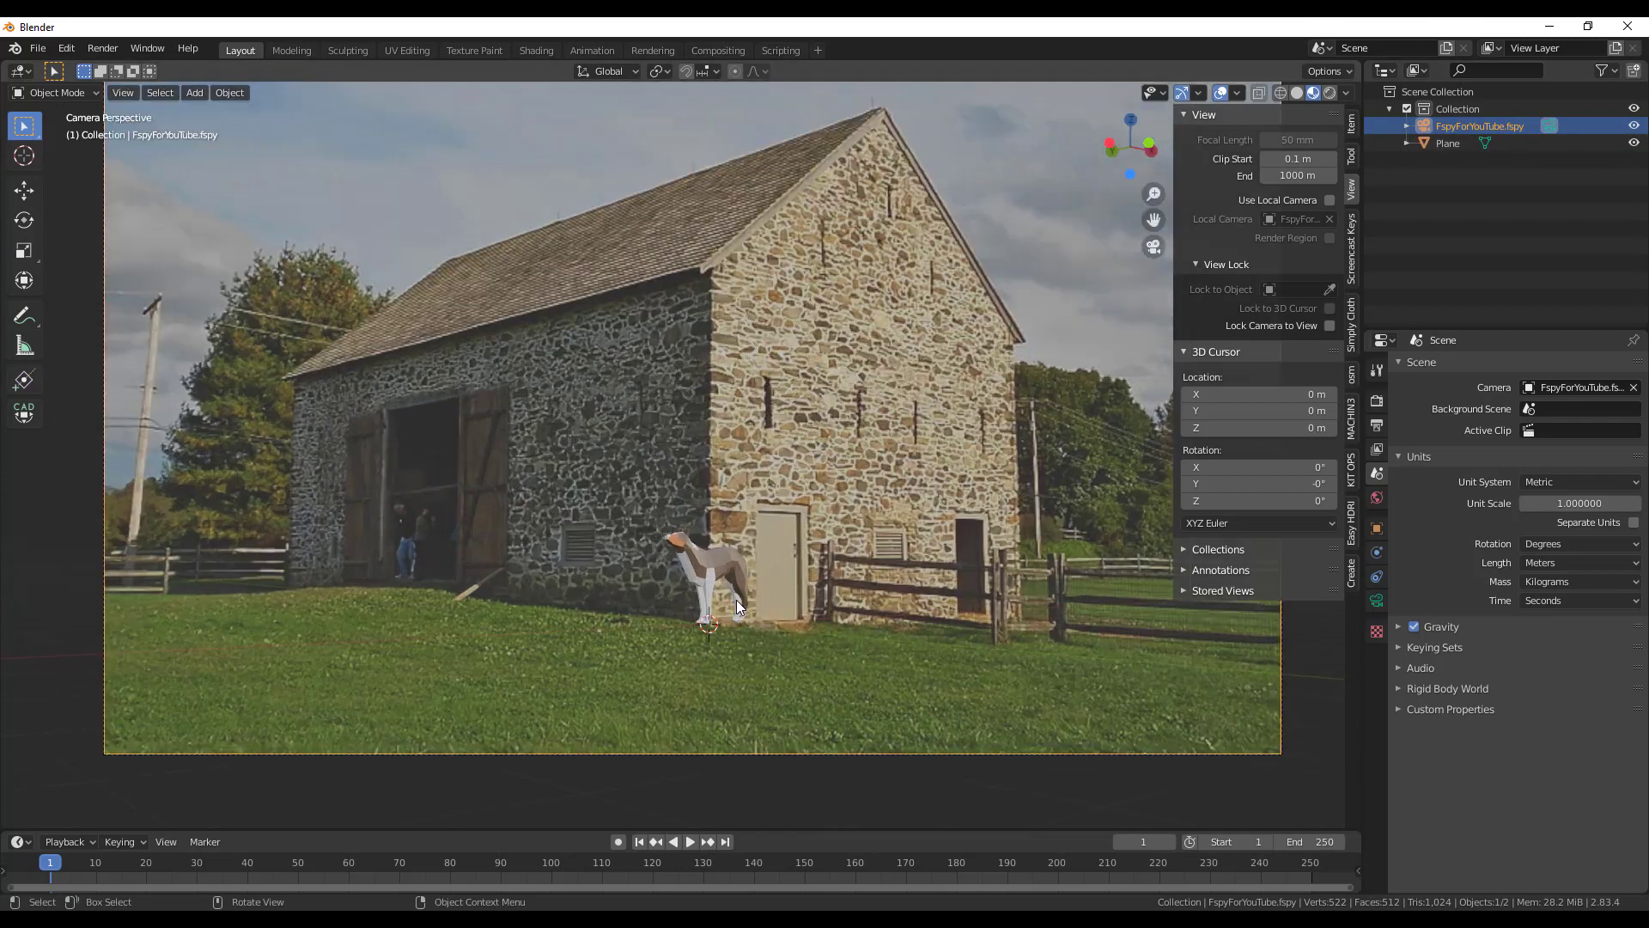
scroll(718, 610, up, 1)
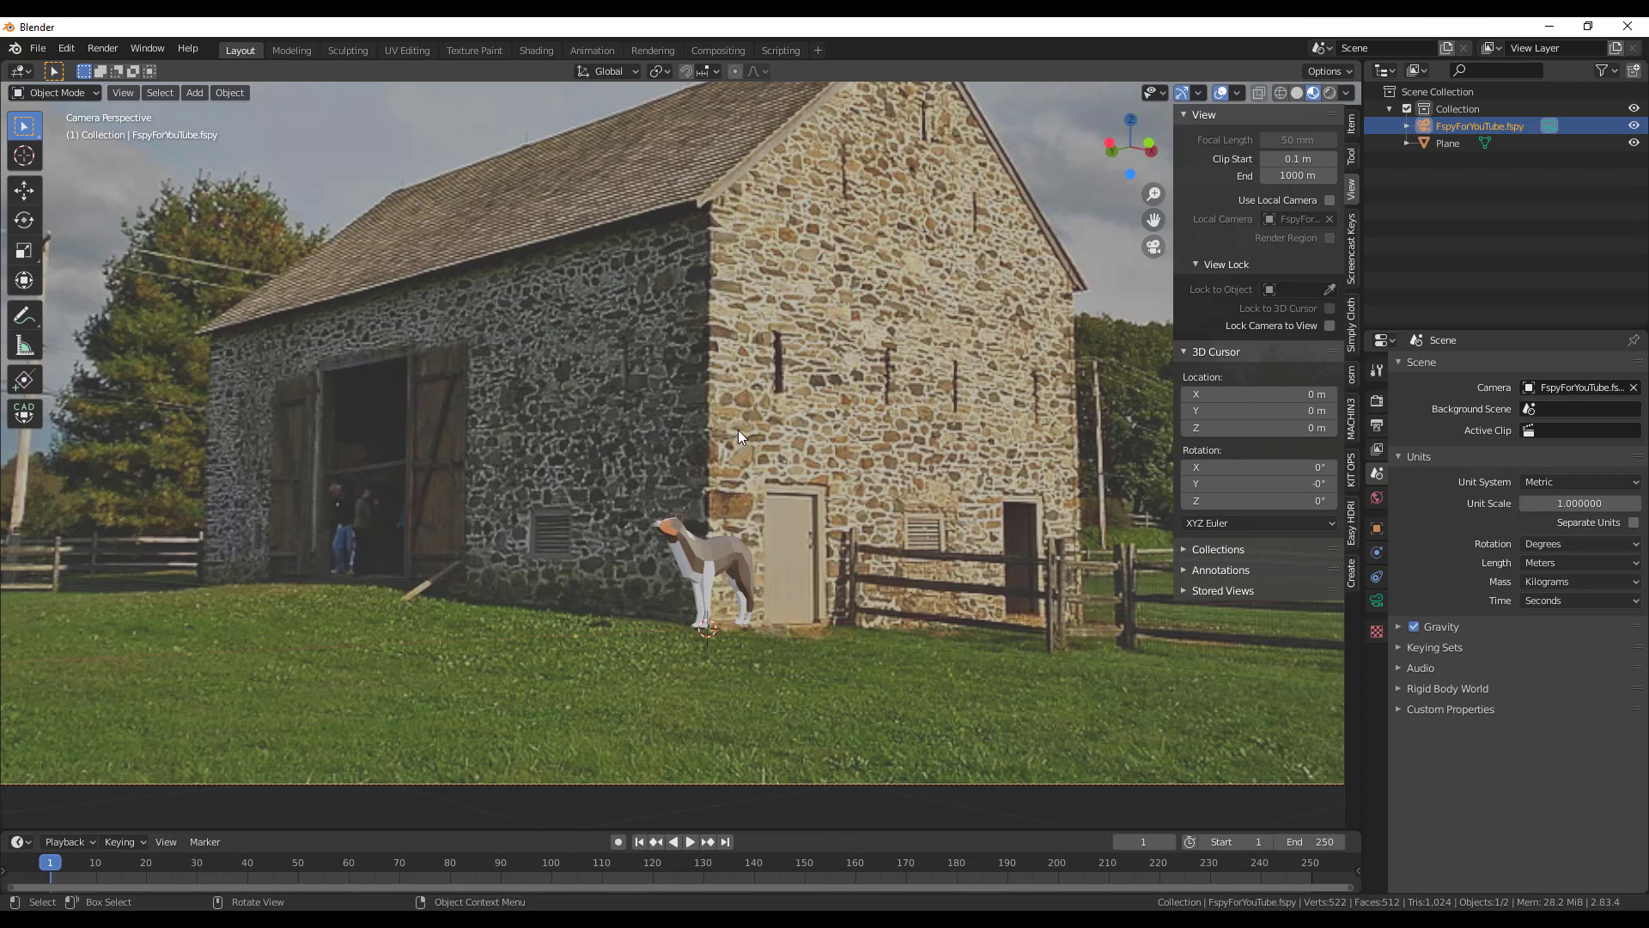
scroll(739, 437, down, 5)
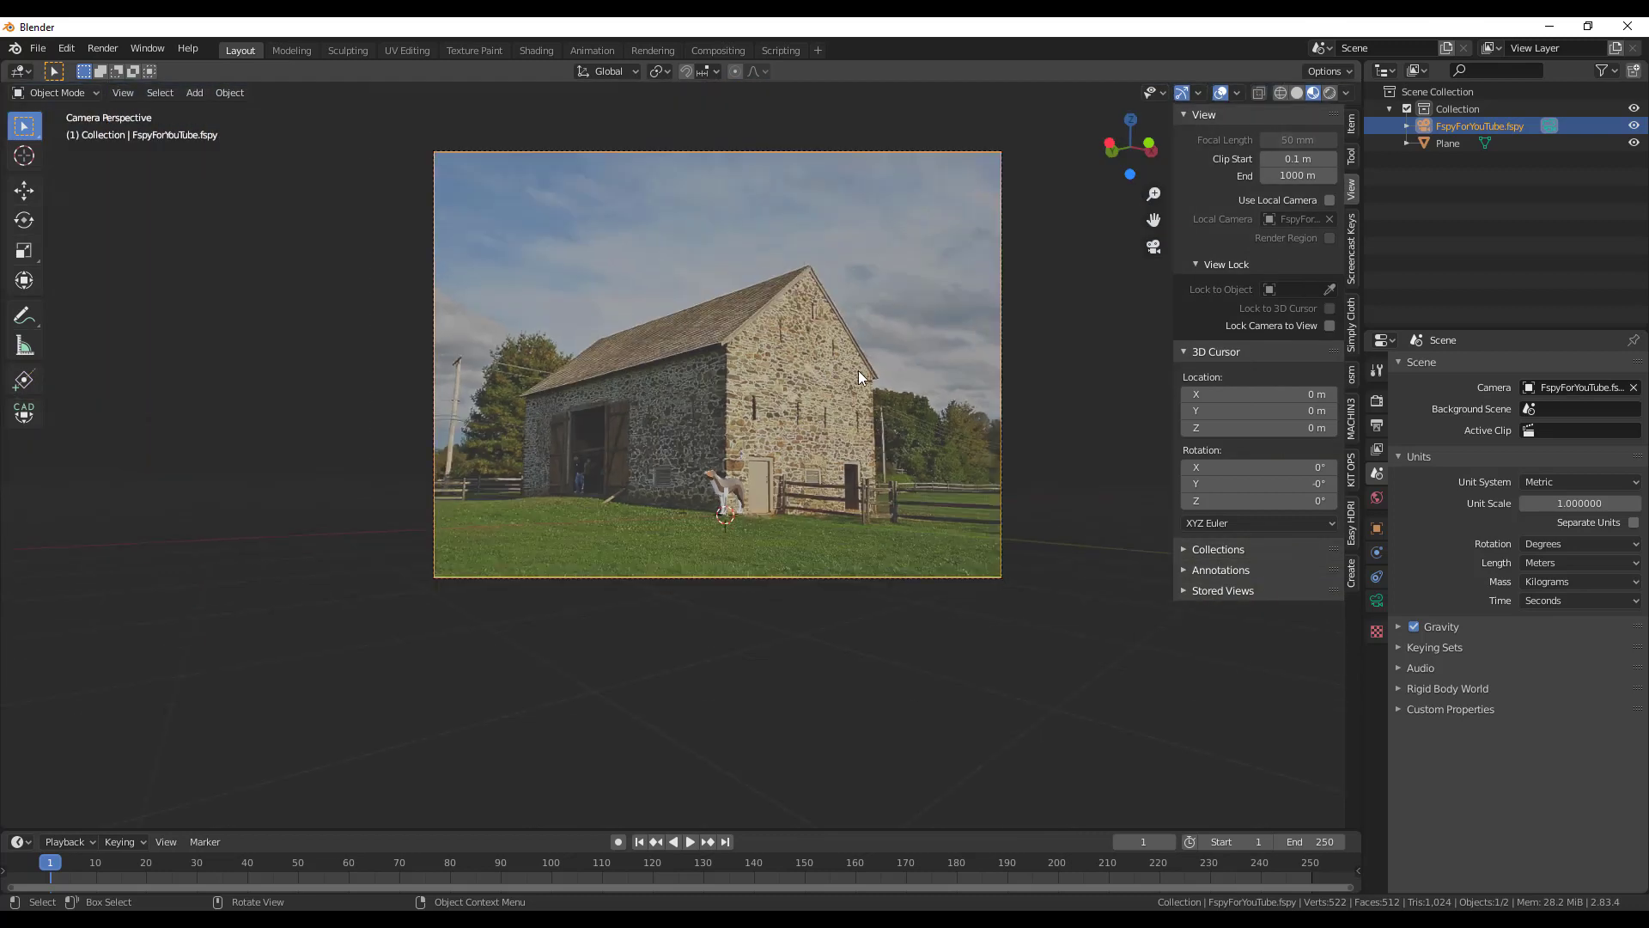
middle_drag(858, 369, 876, 416)
middle_drag(765, 409, 409, 364)
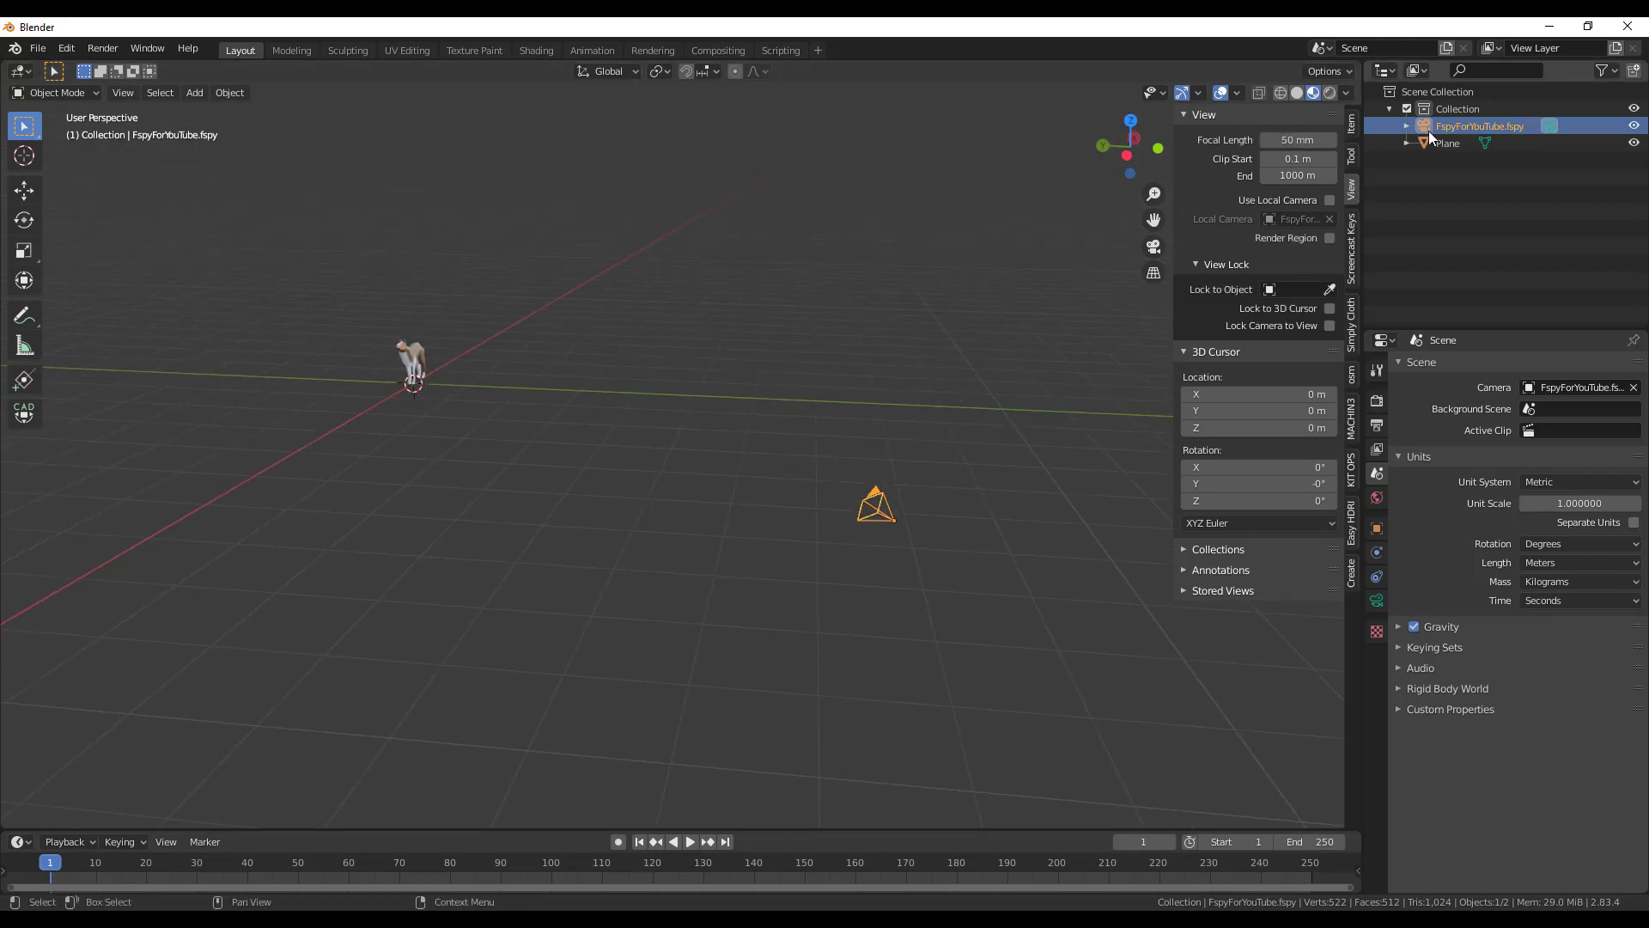
key(KP_0)
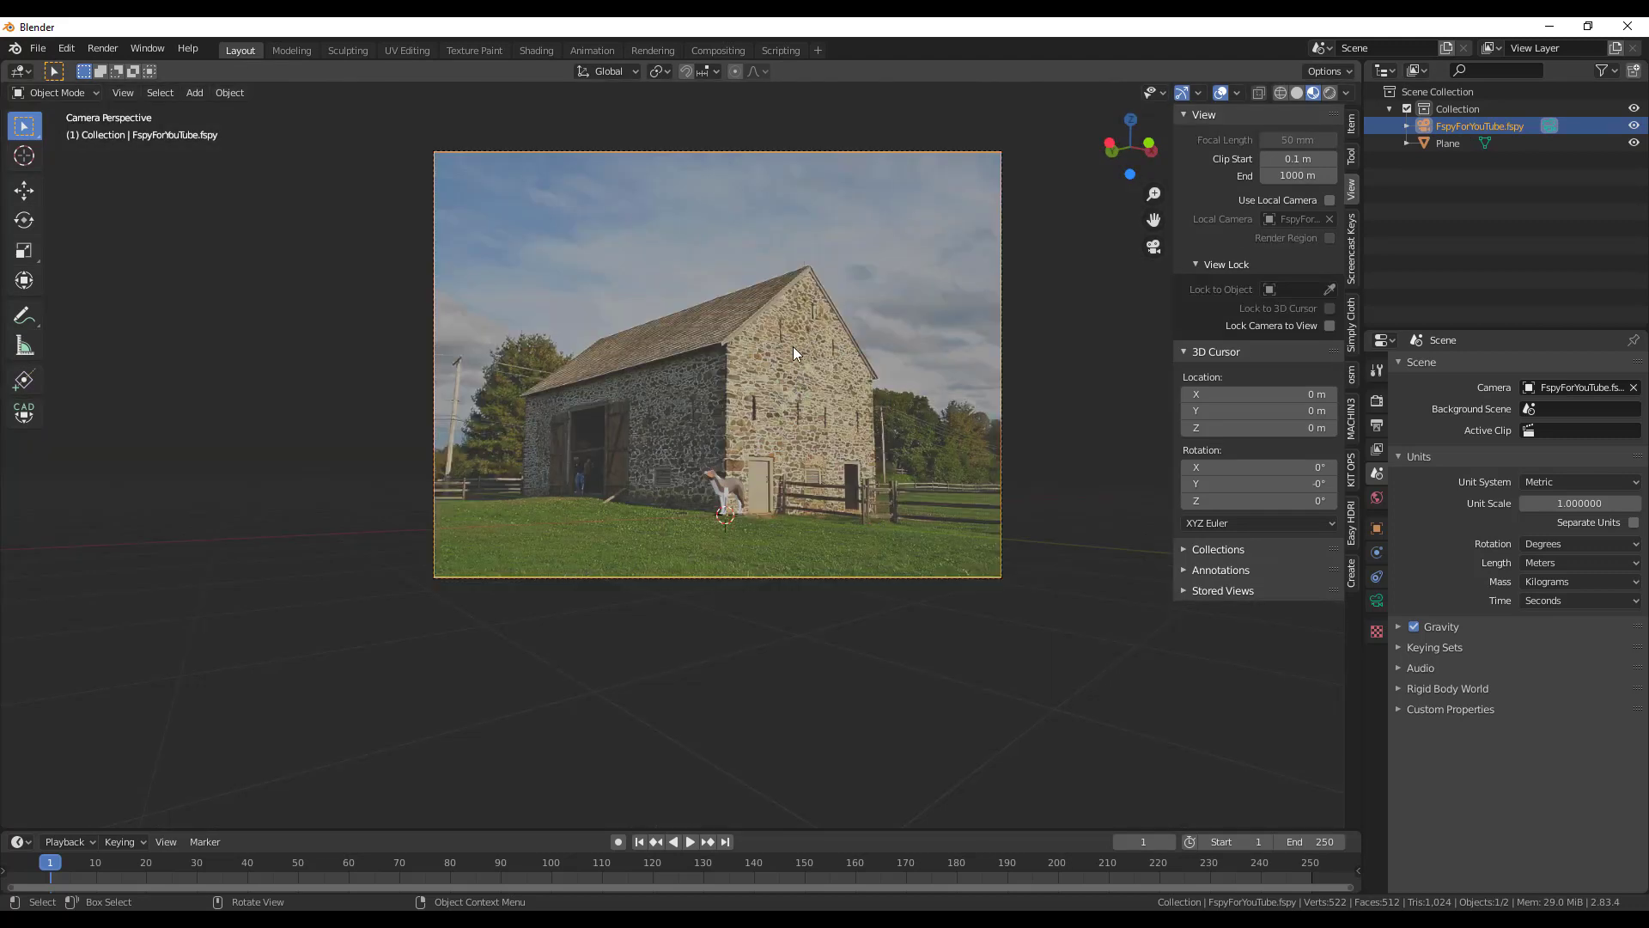
Delete the dog model standing in front of the barn
scroll(770, 348, up, 3)
scroll(771, 435, up, 1)
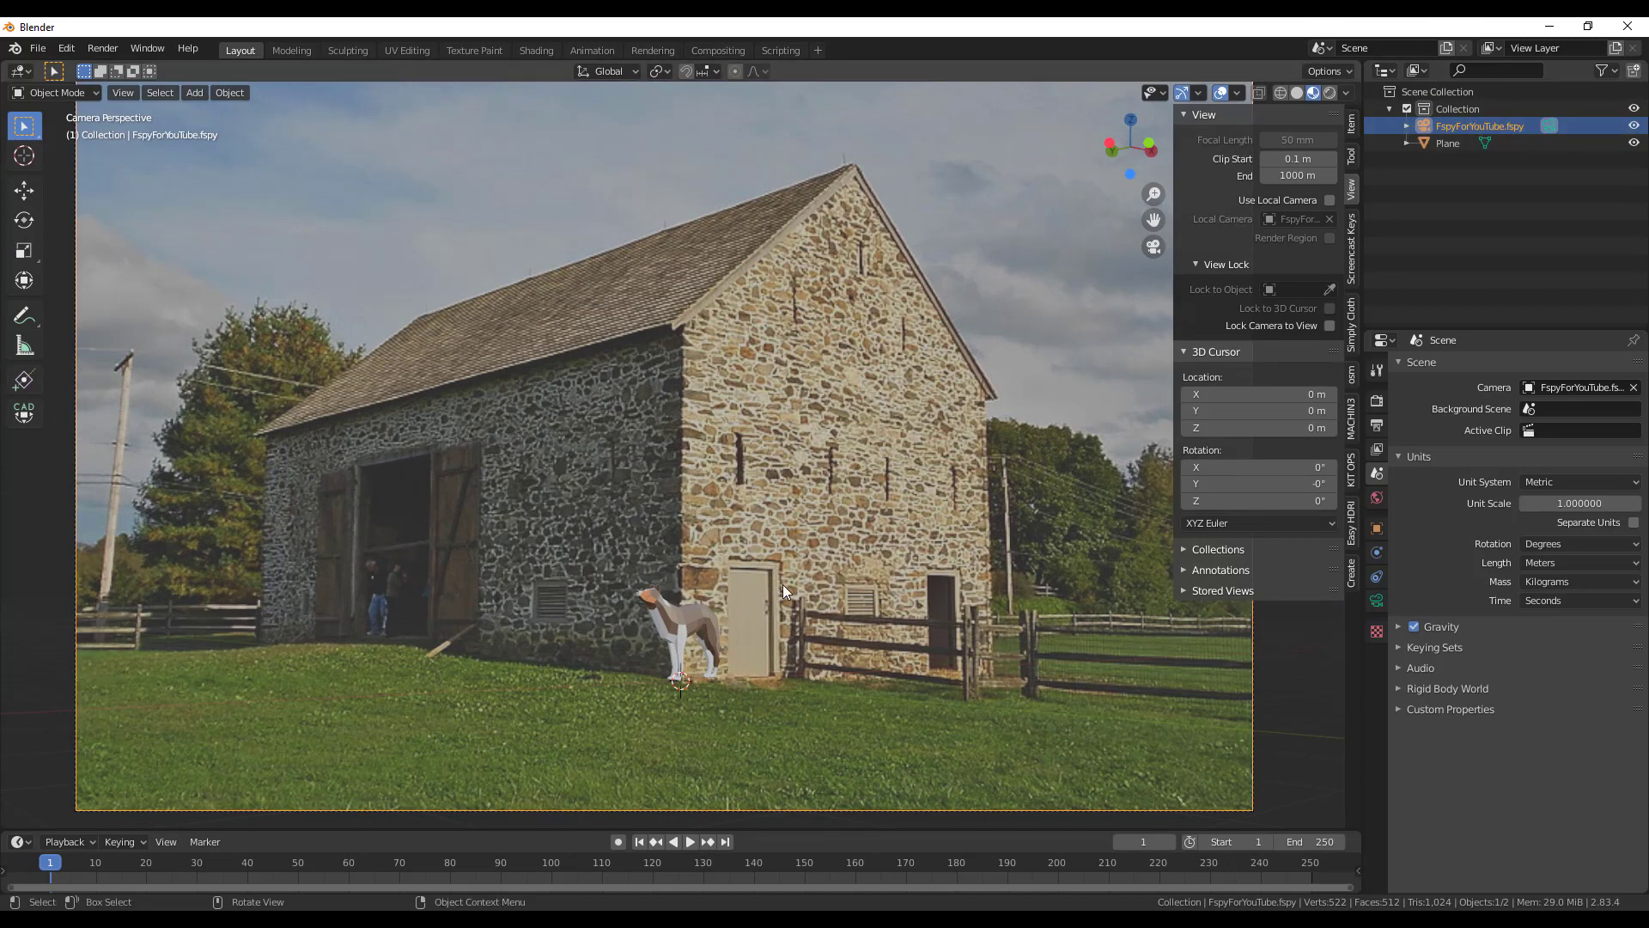
click(685, 635)
key(Delete)
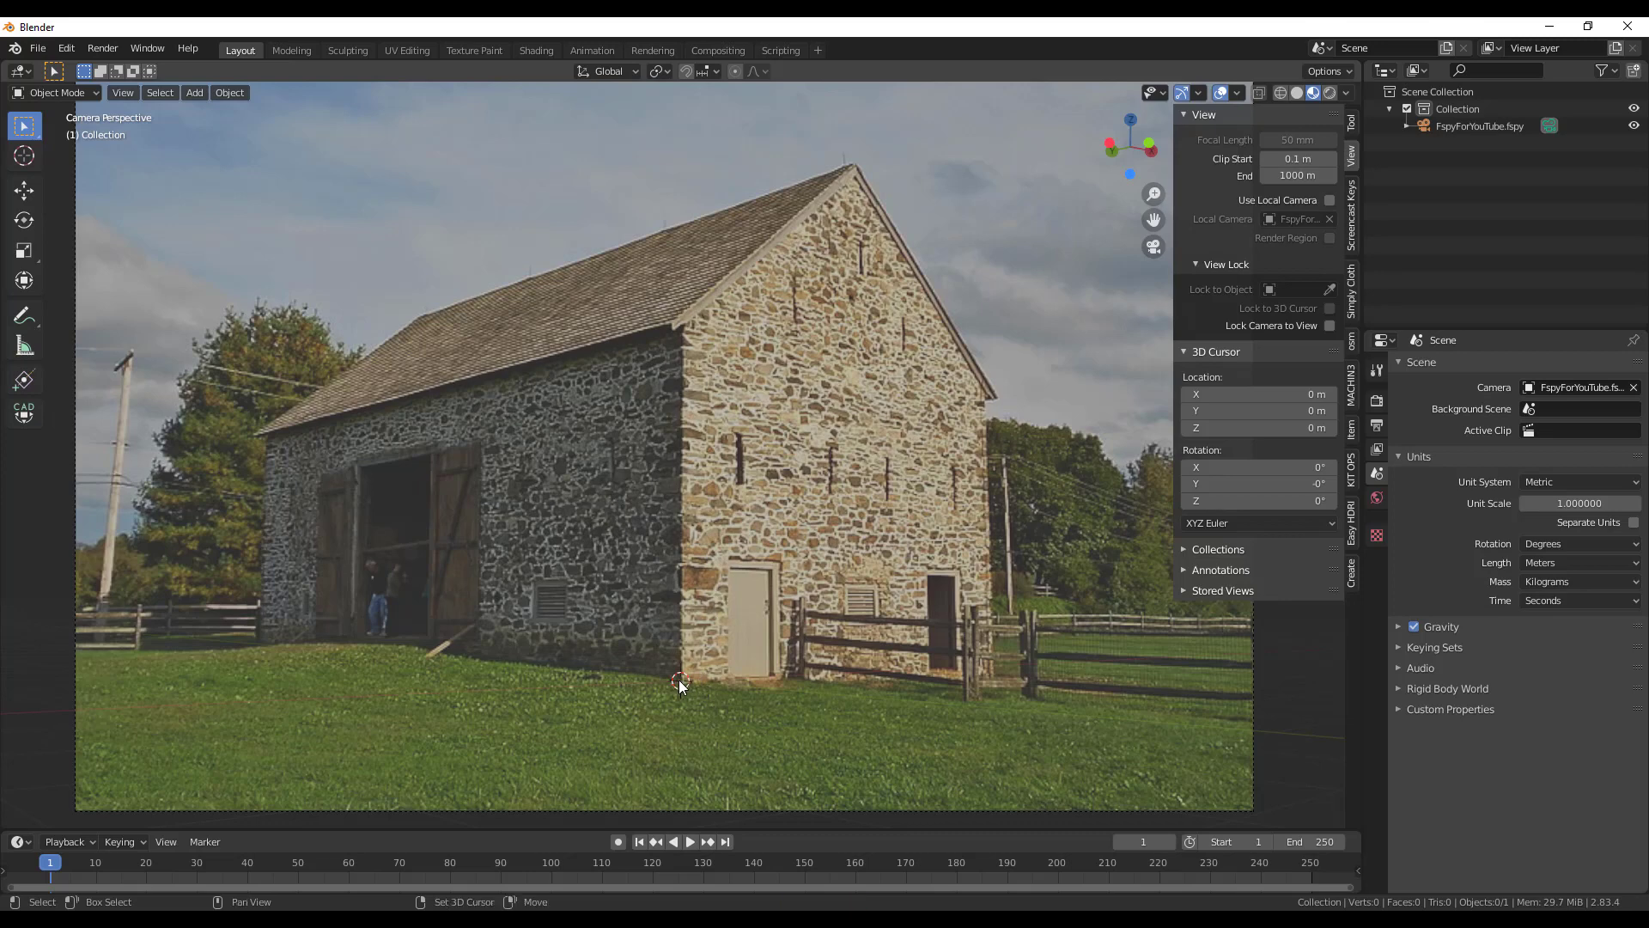
Add a 2 m cube at the origin and raise it about 1.1 m along Z to ground level at the barn corner
key(shift+a)
mouse_move(646, 543)
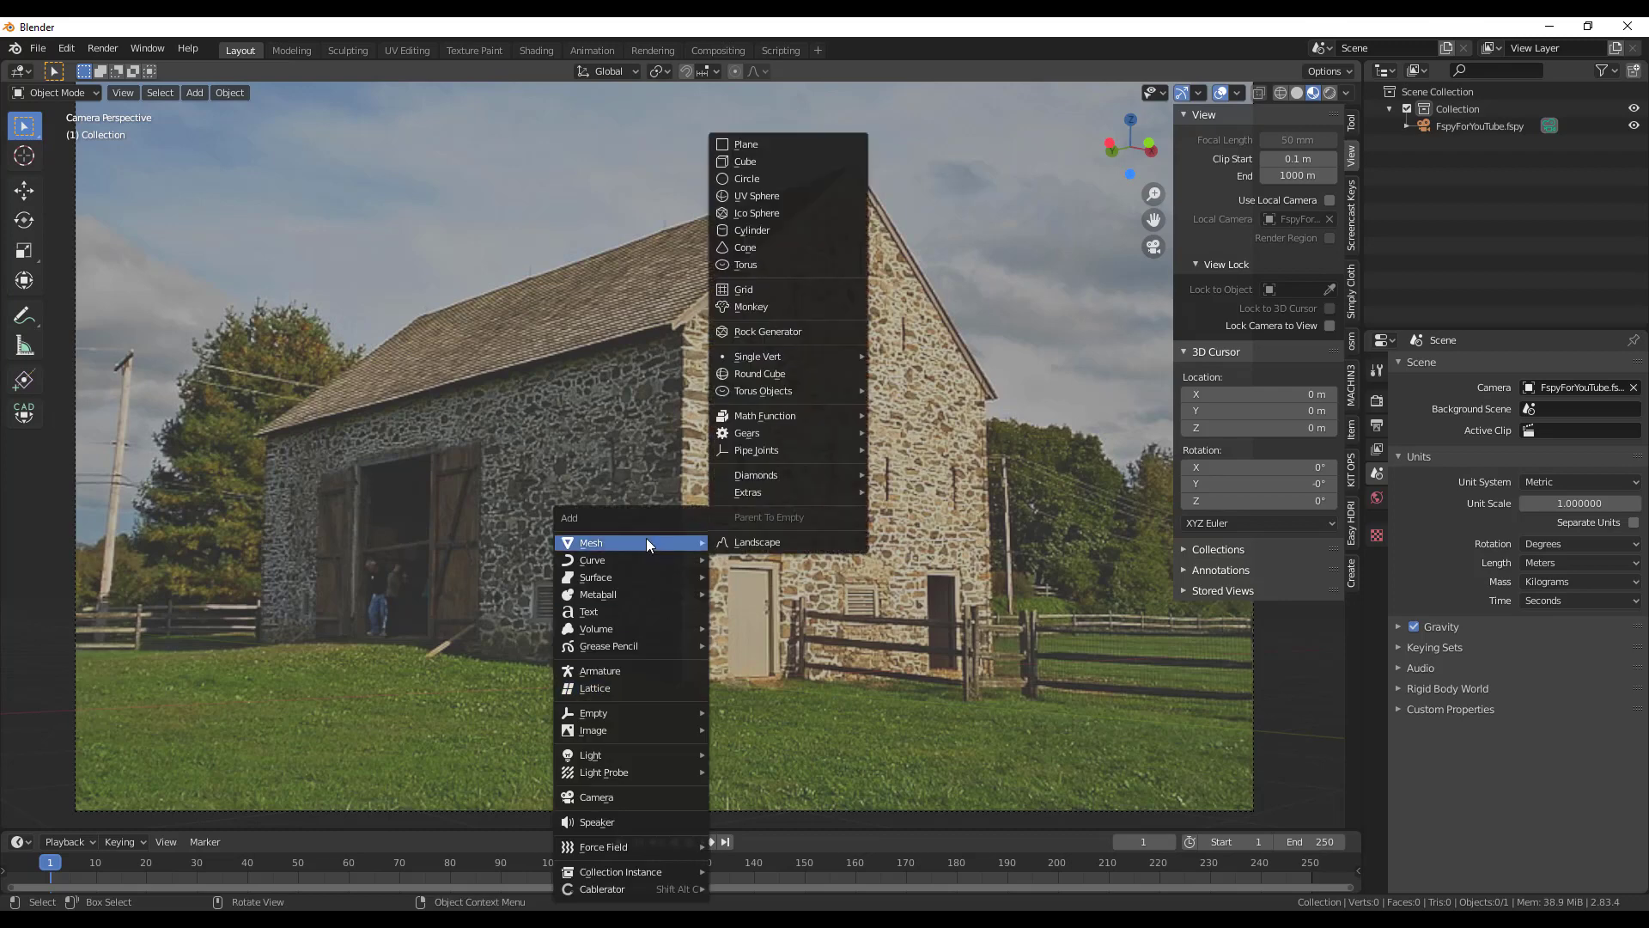
click(745, 162)
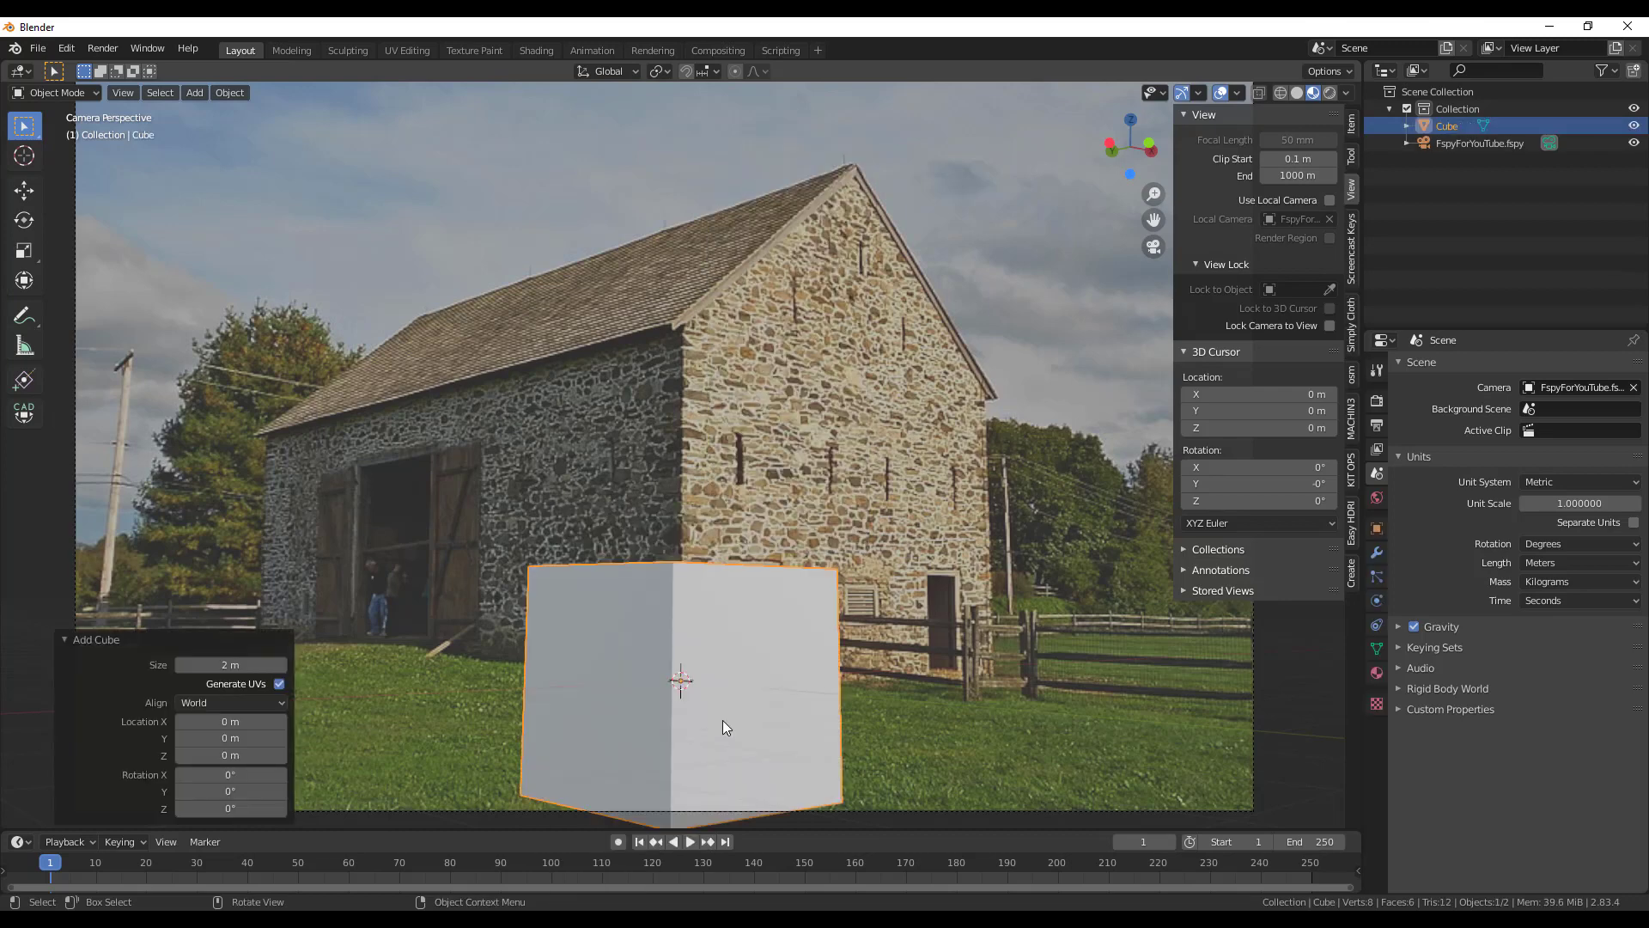
key(g)
key(z)
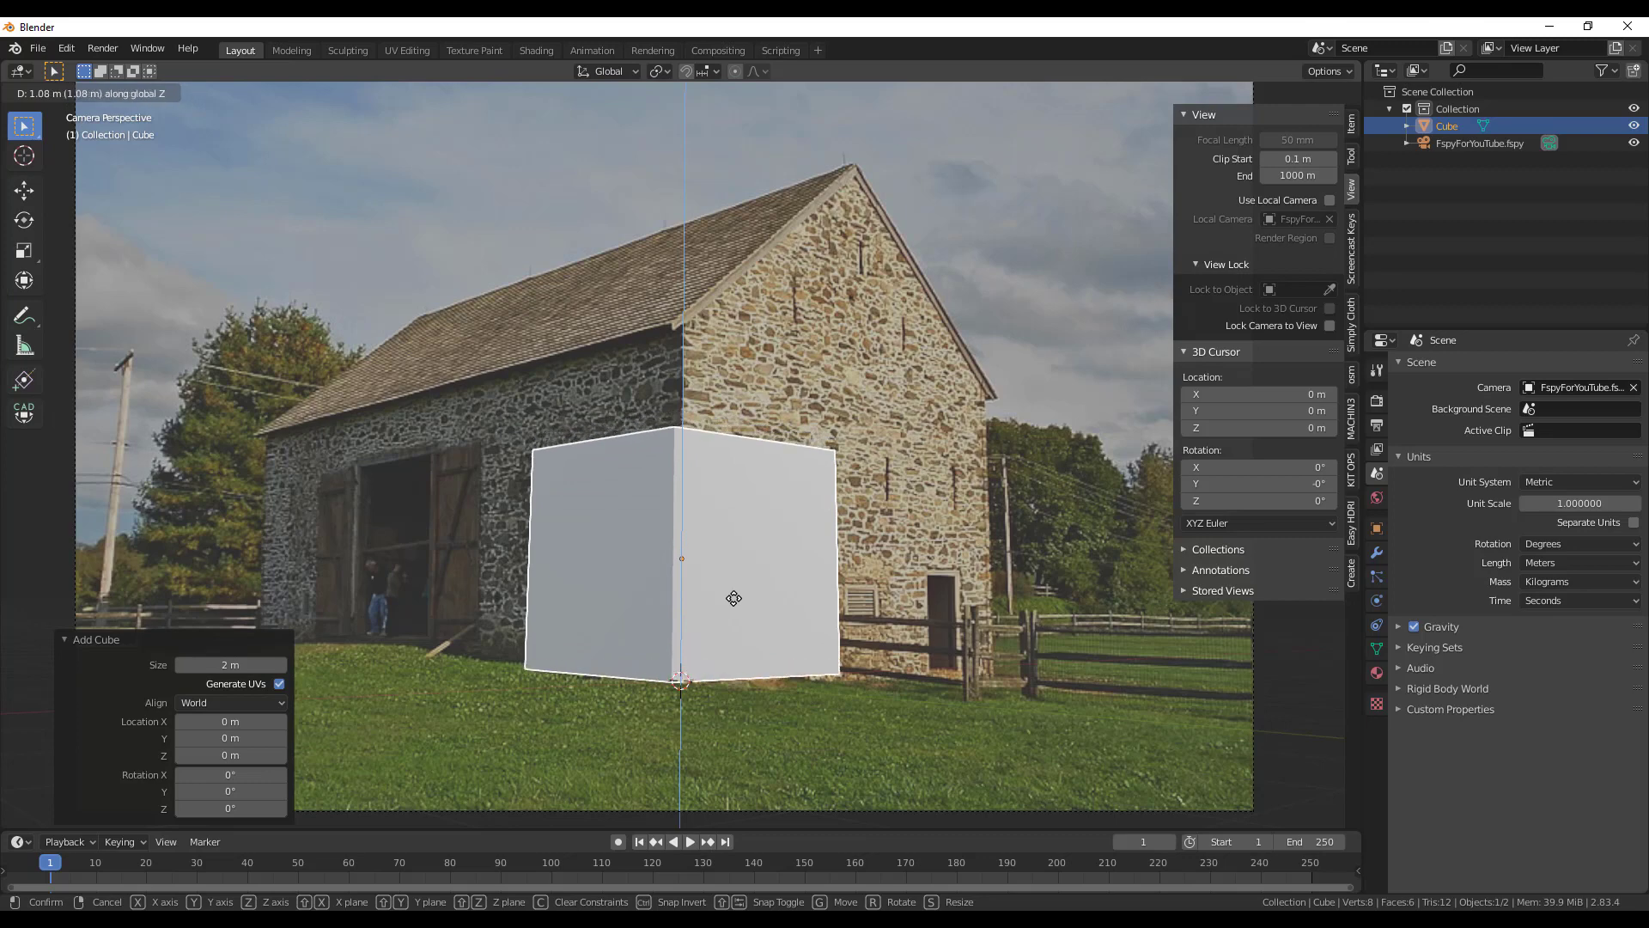
click(721, 594)
Move the cube about 0.82 m in X and 1.02 m in Y with Z locked, bringing its bottom corner to the origin
middle_drag(722, 594, 756, 720)
key(g)
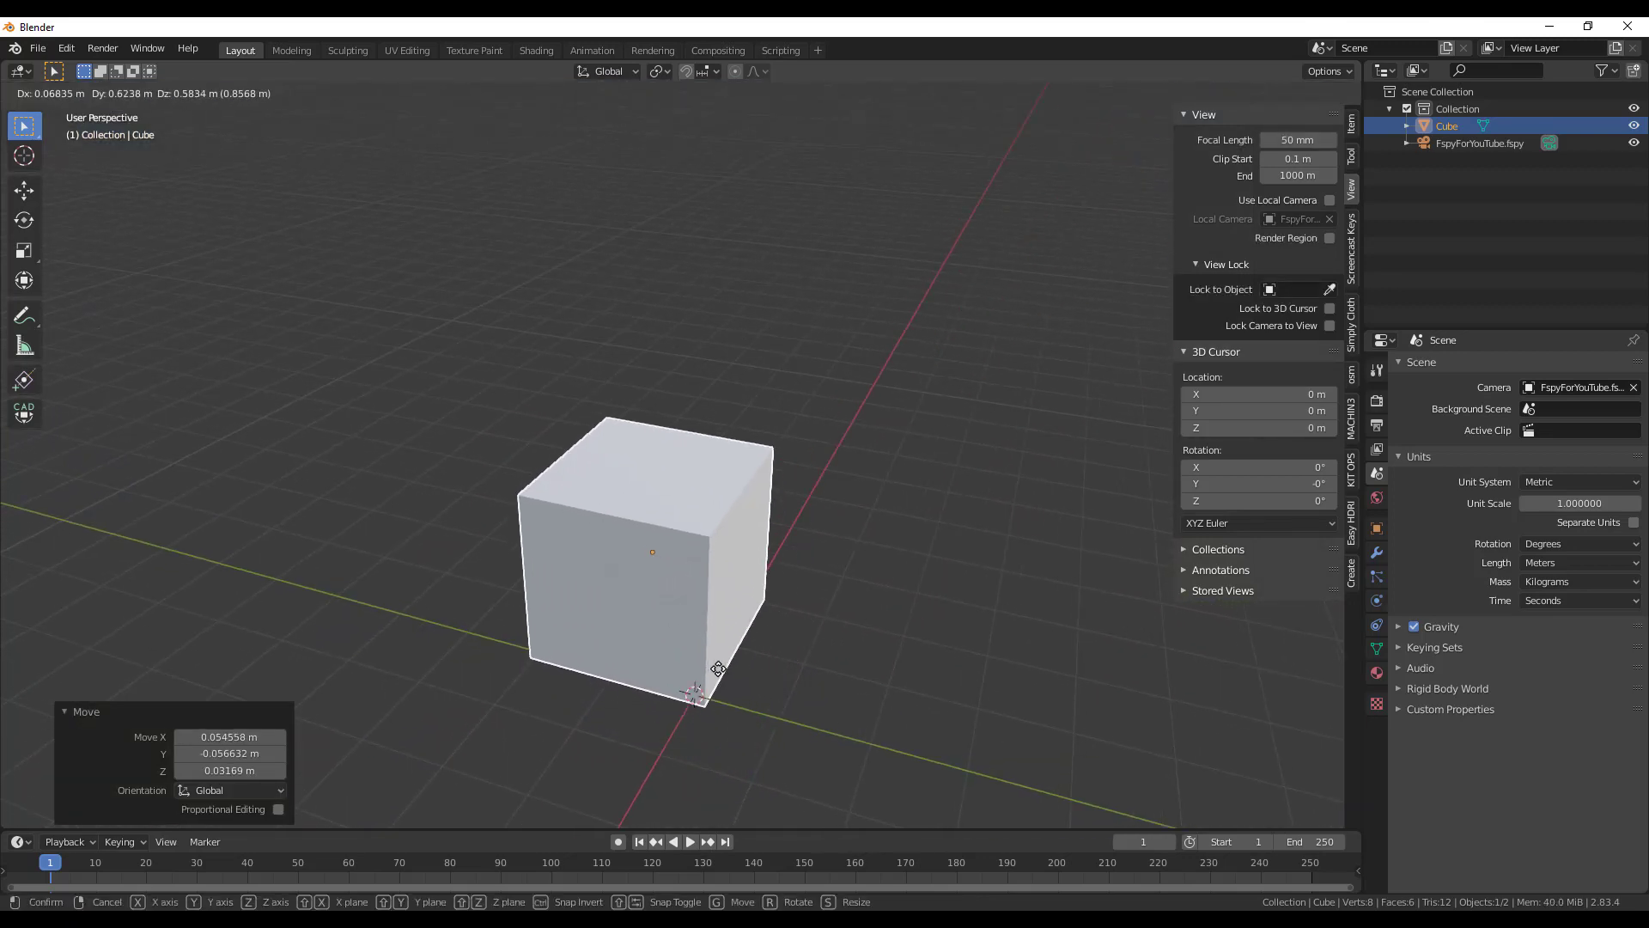
key(shift+z)
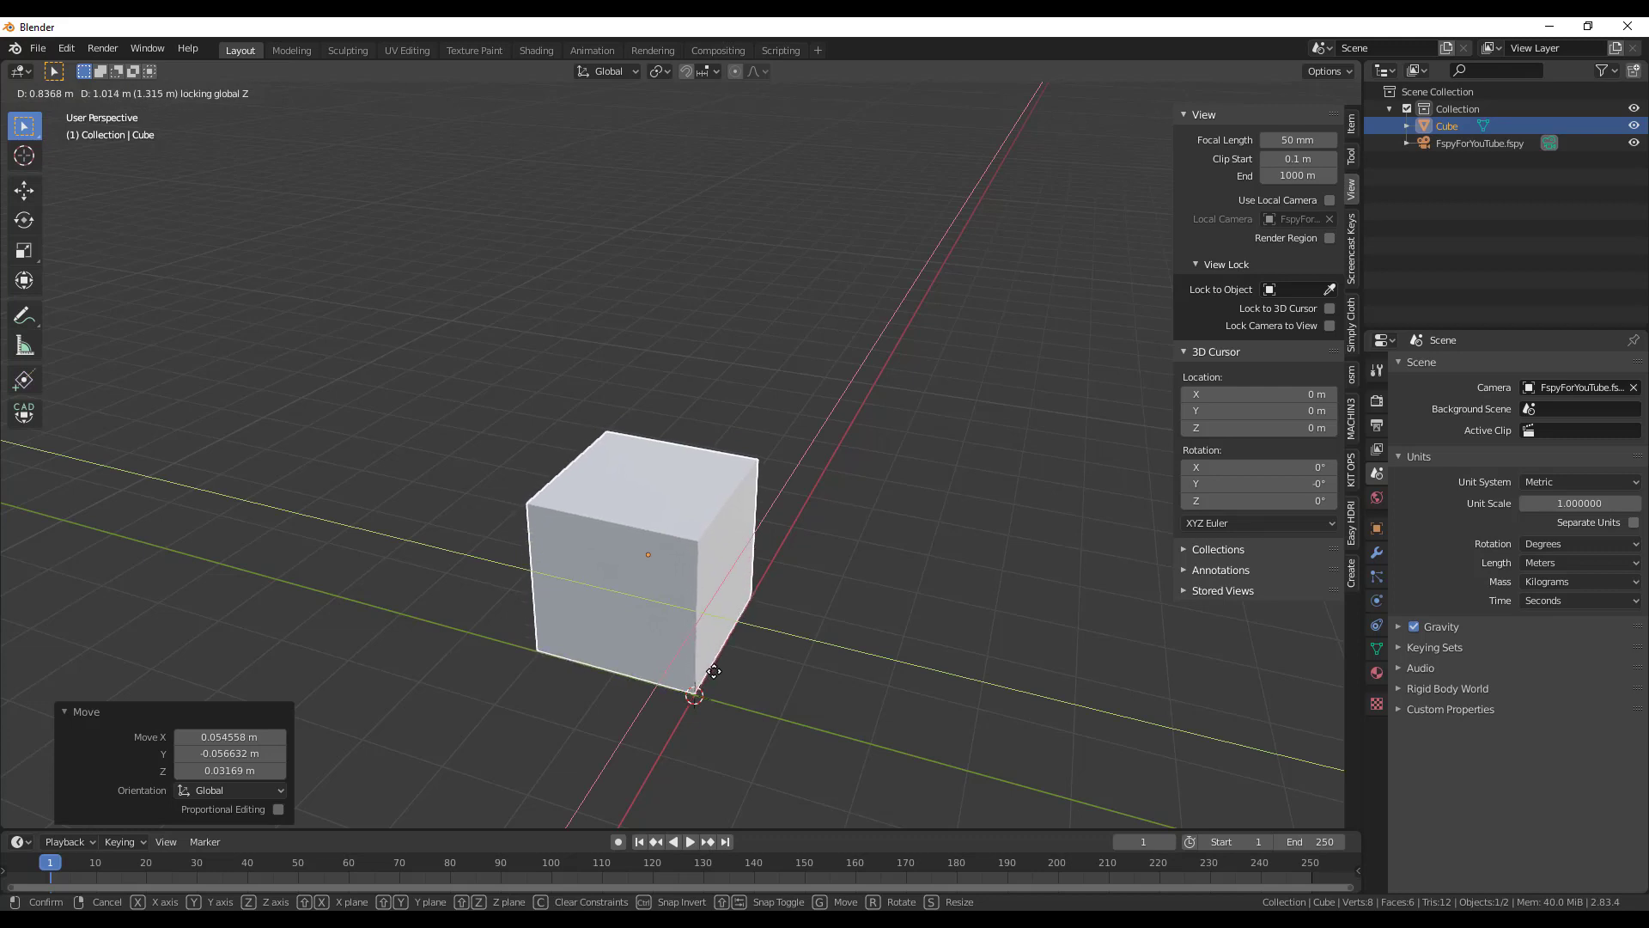
click(714, 671)
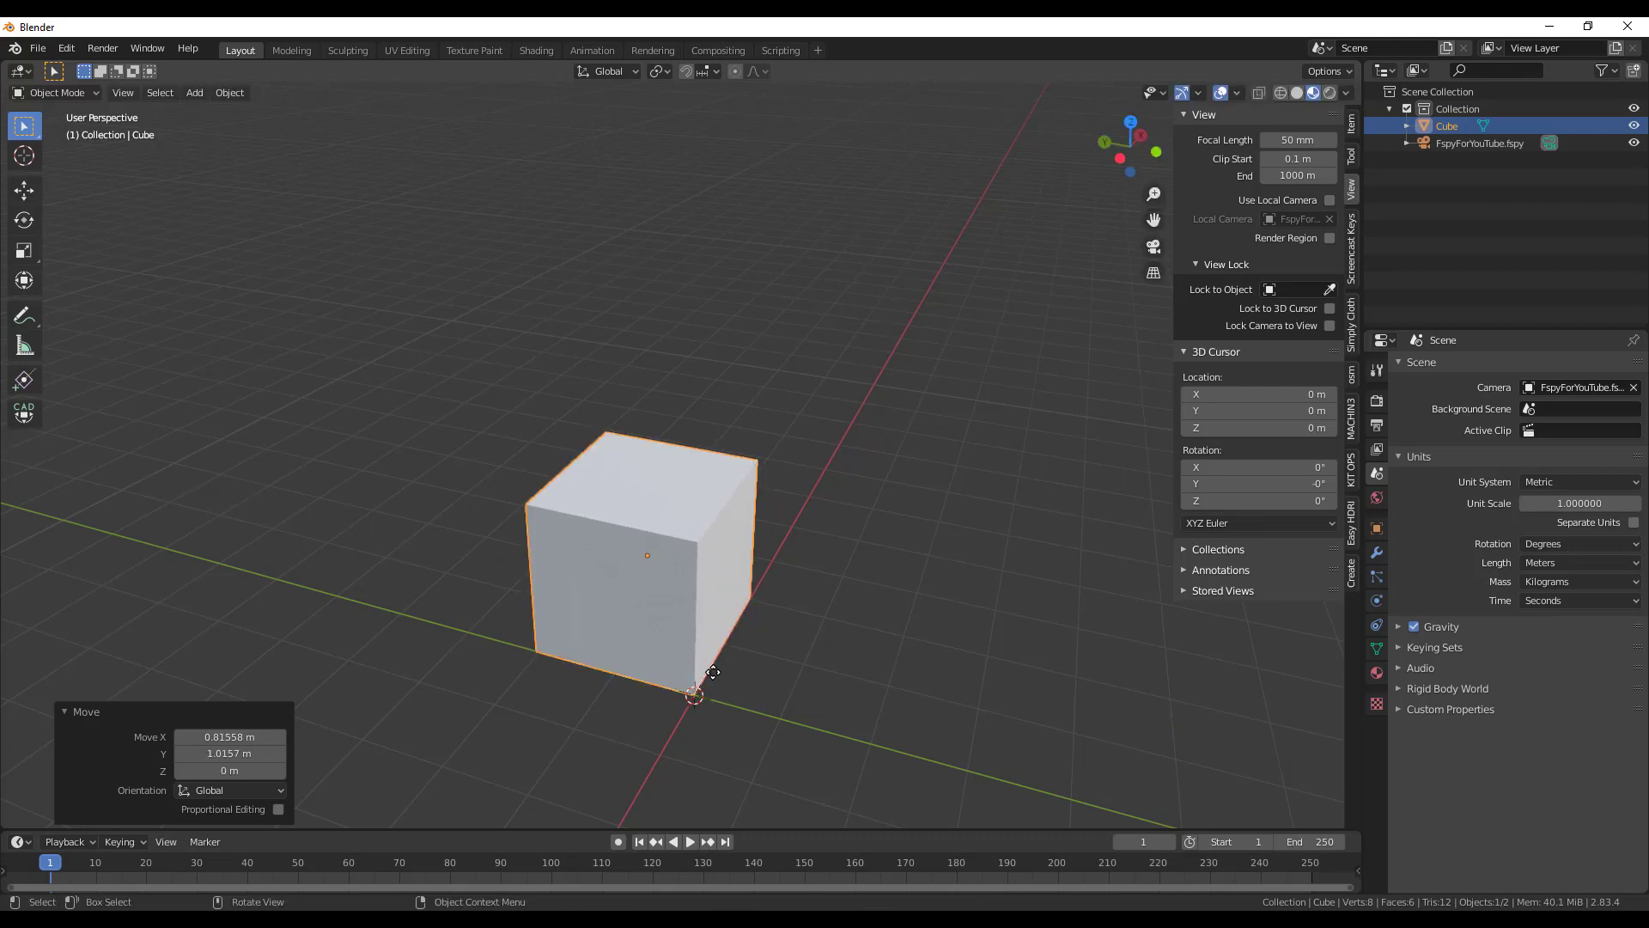
In camera view, lower the cube about 0.16 m in Z and shift it about -0.09 m in Y to meet the barn's corner
key(KP_0)
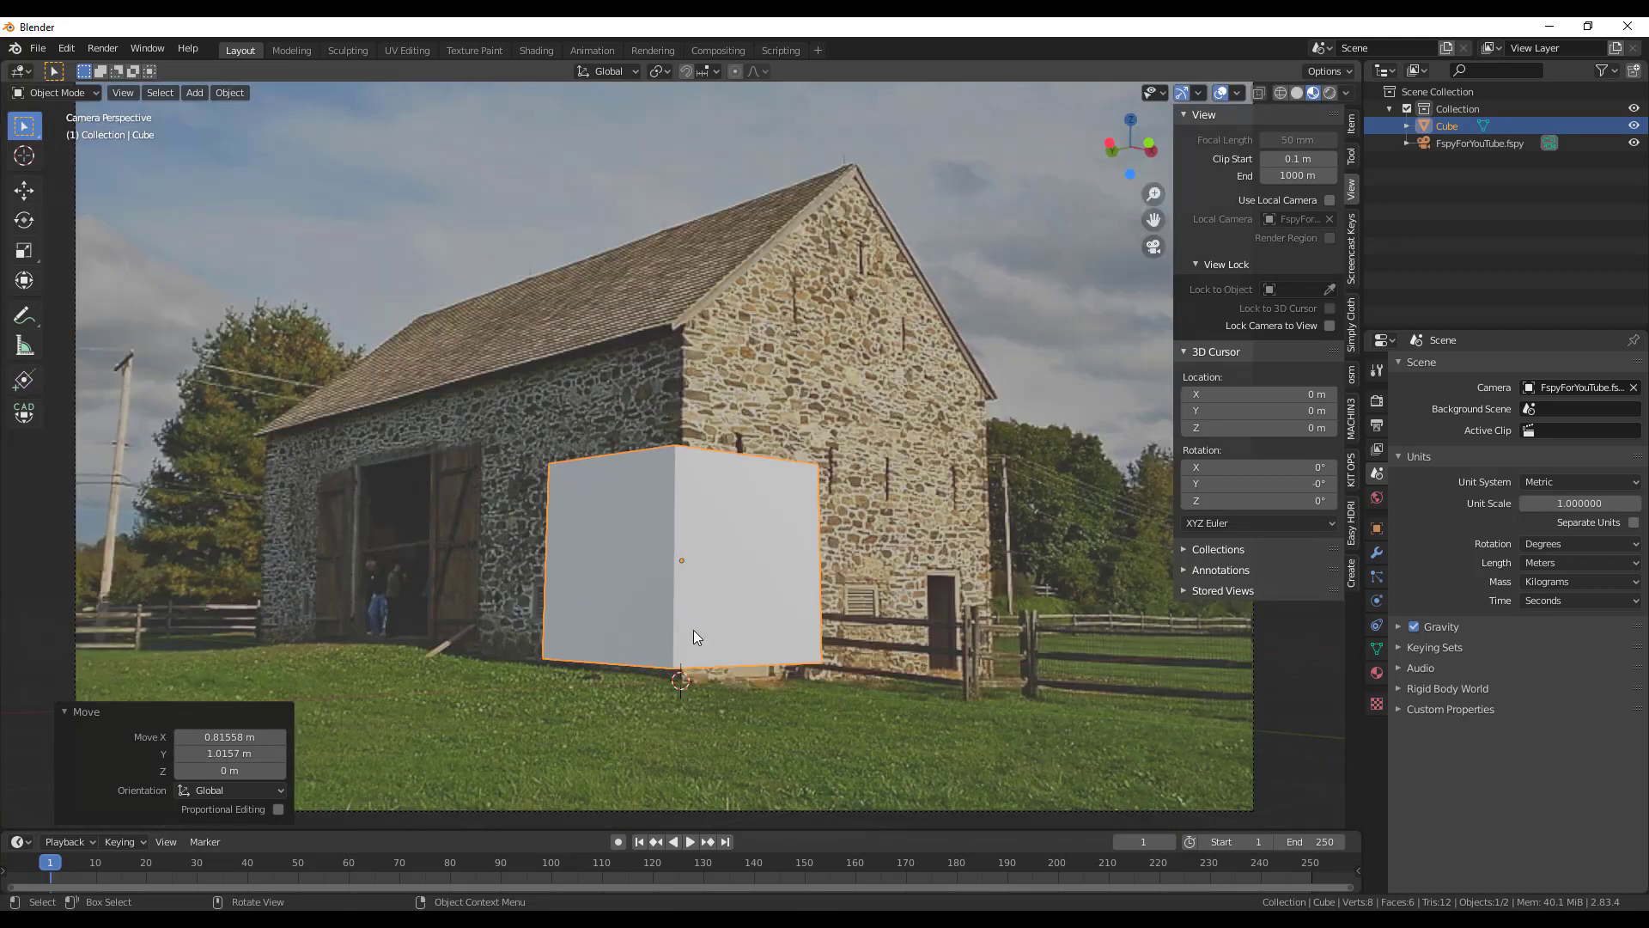
key(g)
key(z)
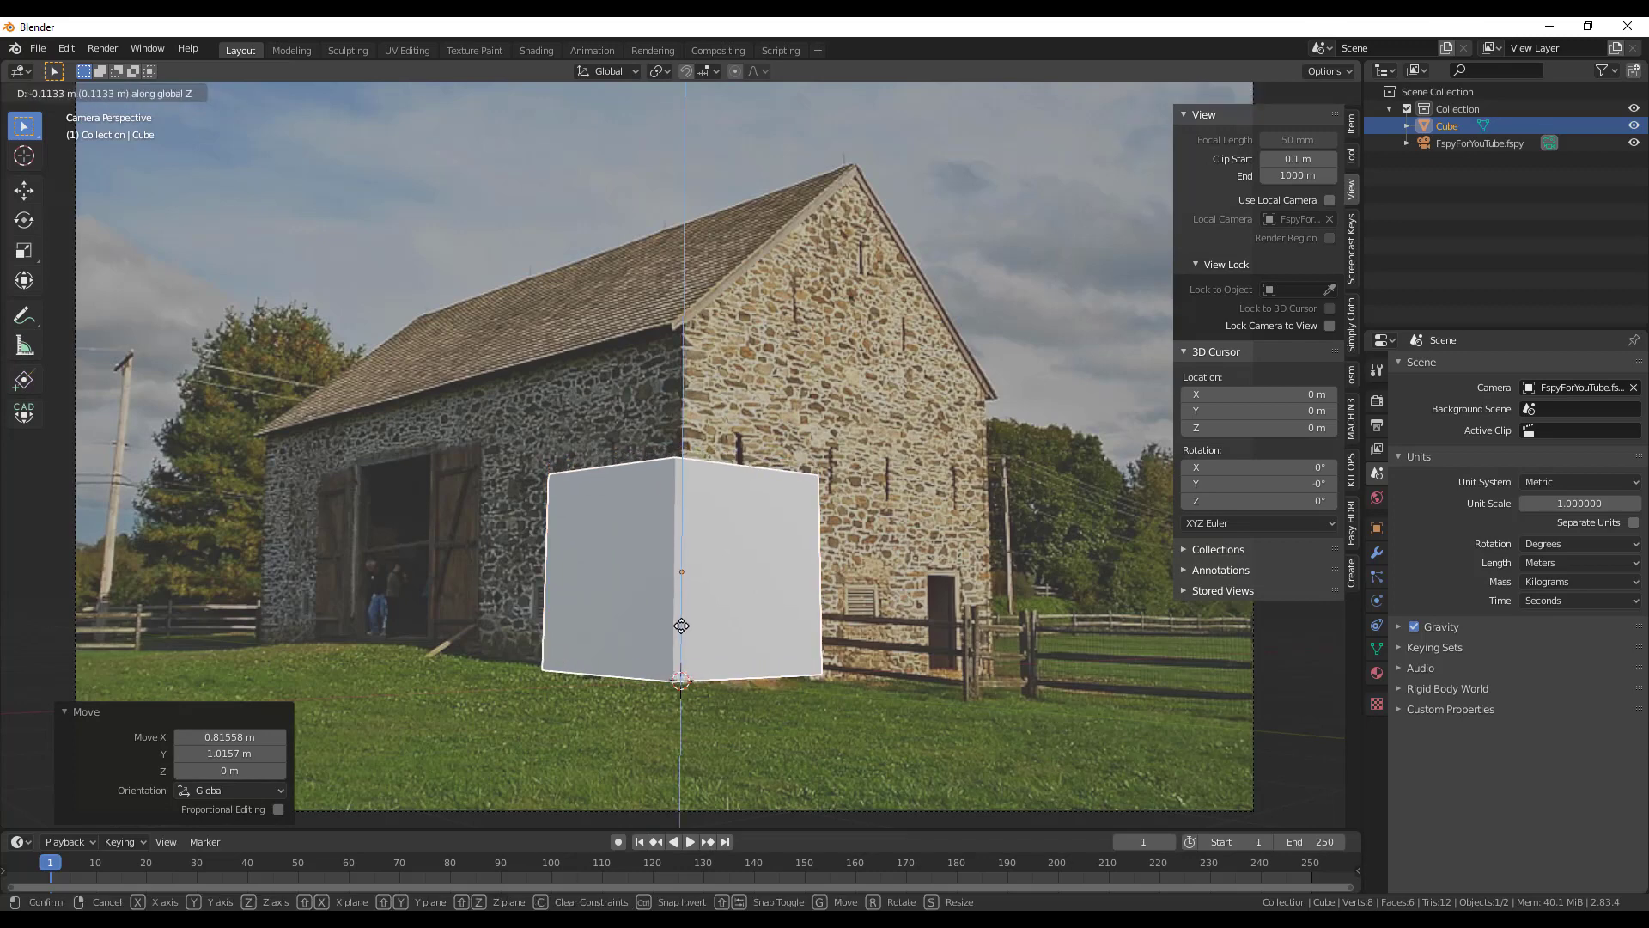
click(681, 628)
key(g)
key(y)
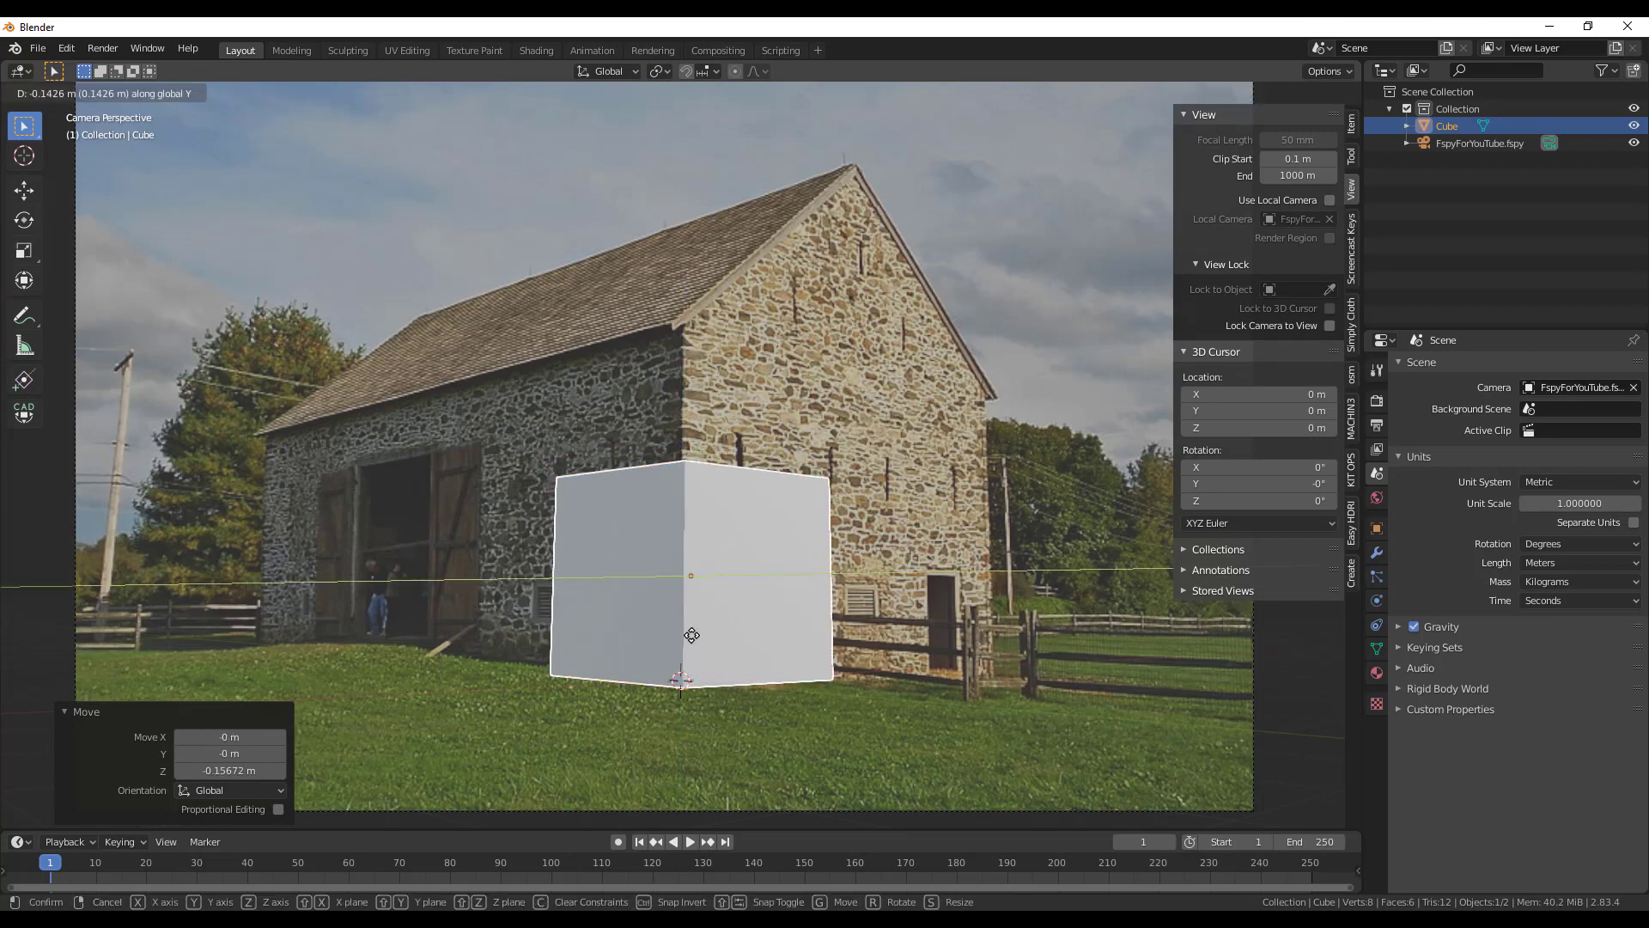
click(687, 635)
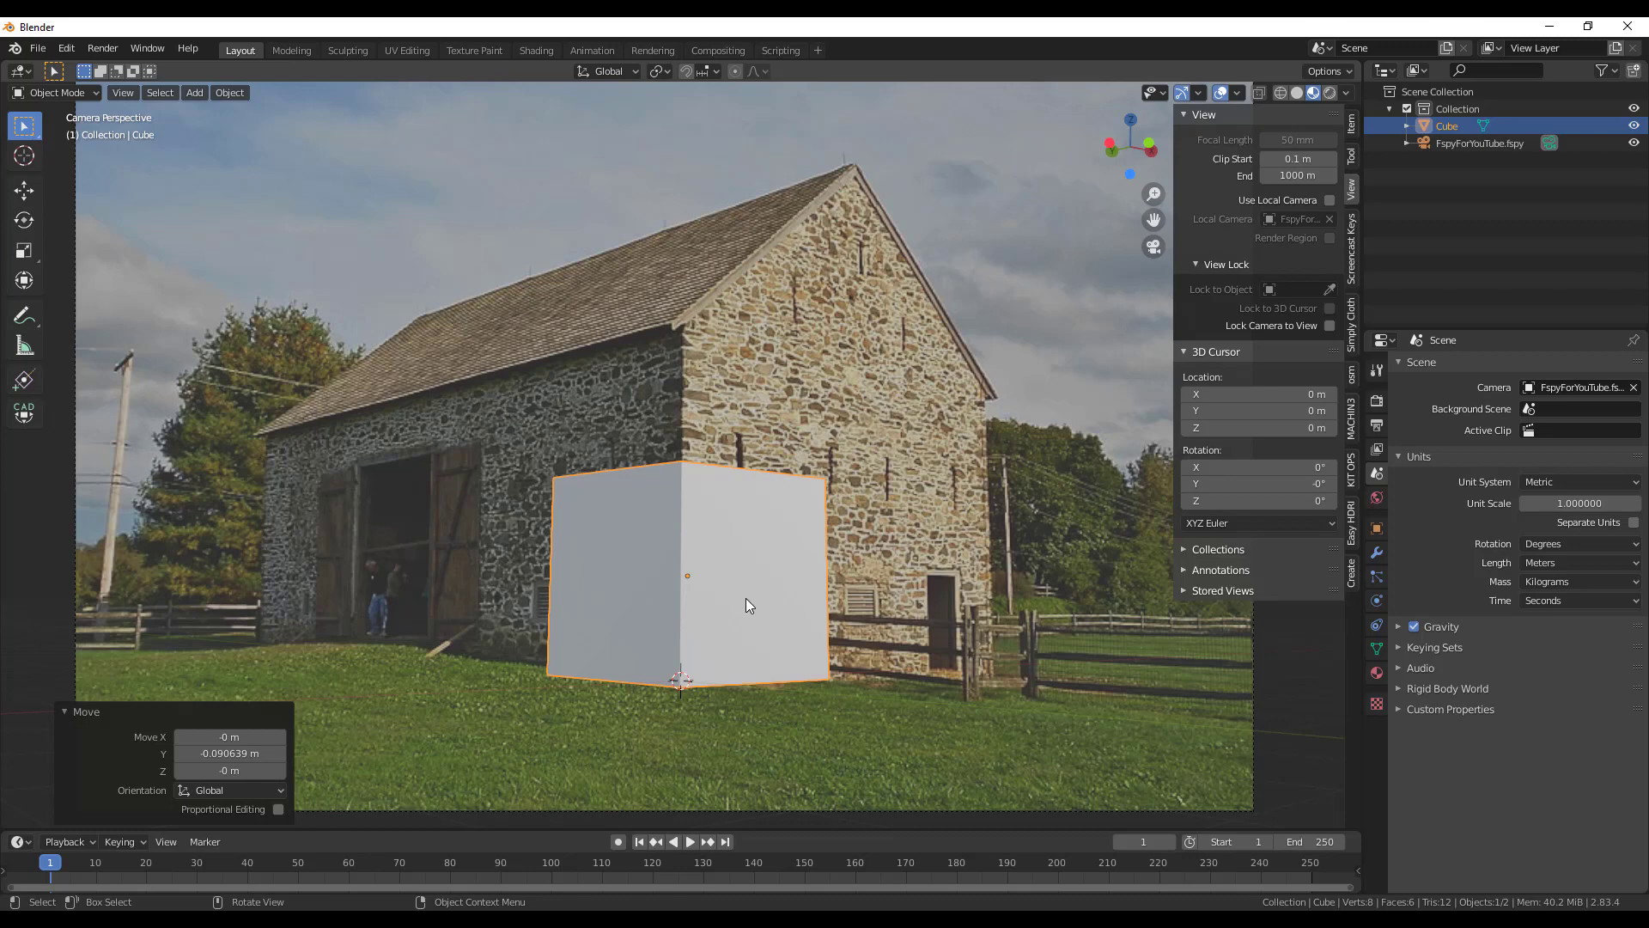
In wireframe, move the cube's back face about 7.74 m along Y to the far end of the barn's long wall
key(z)
click(614, 604)
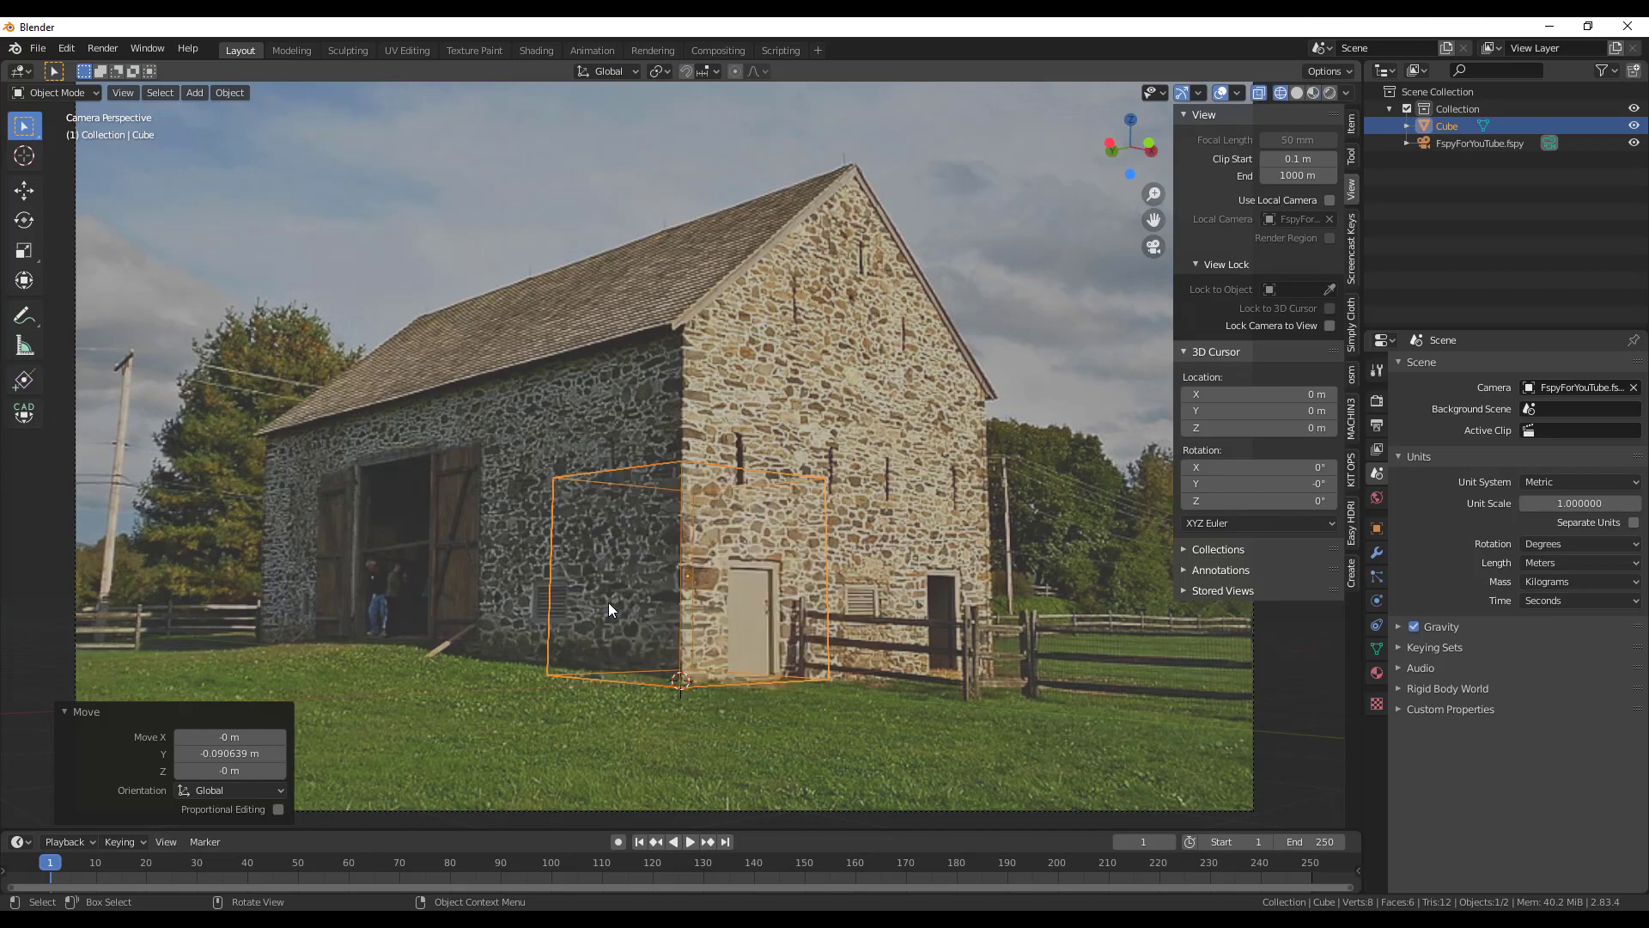
key(Tab)
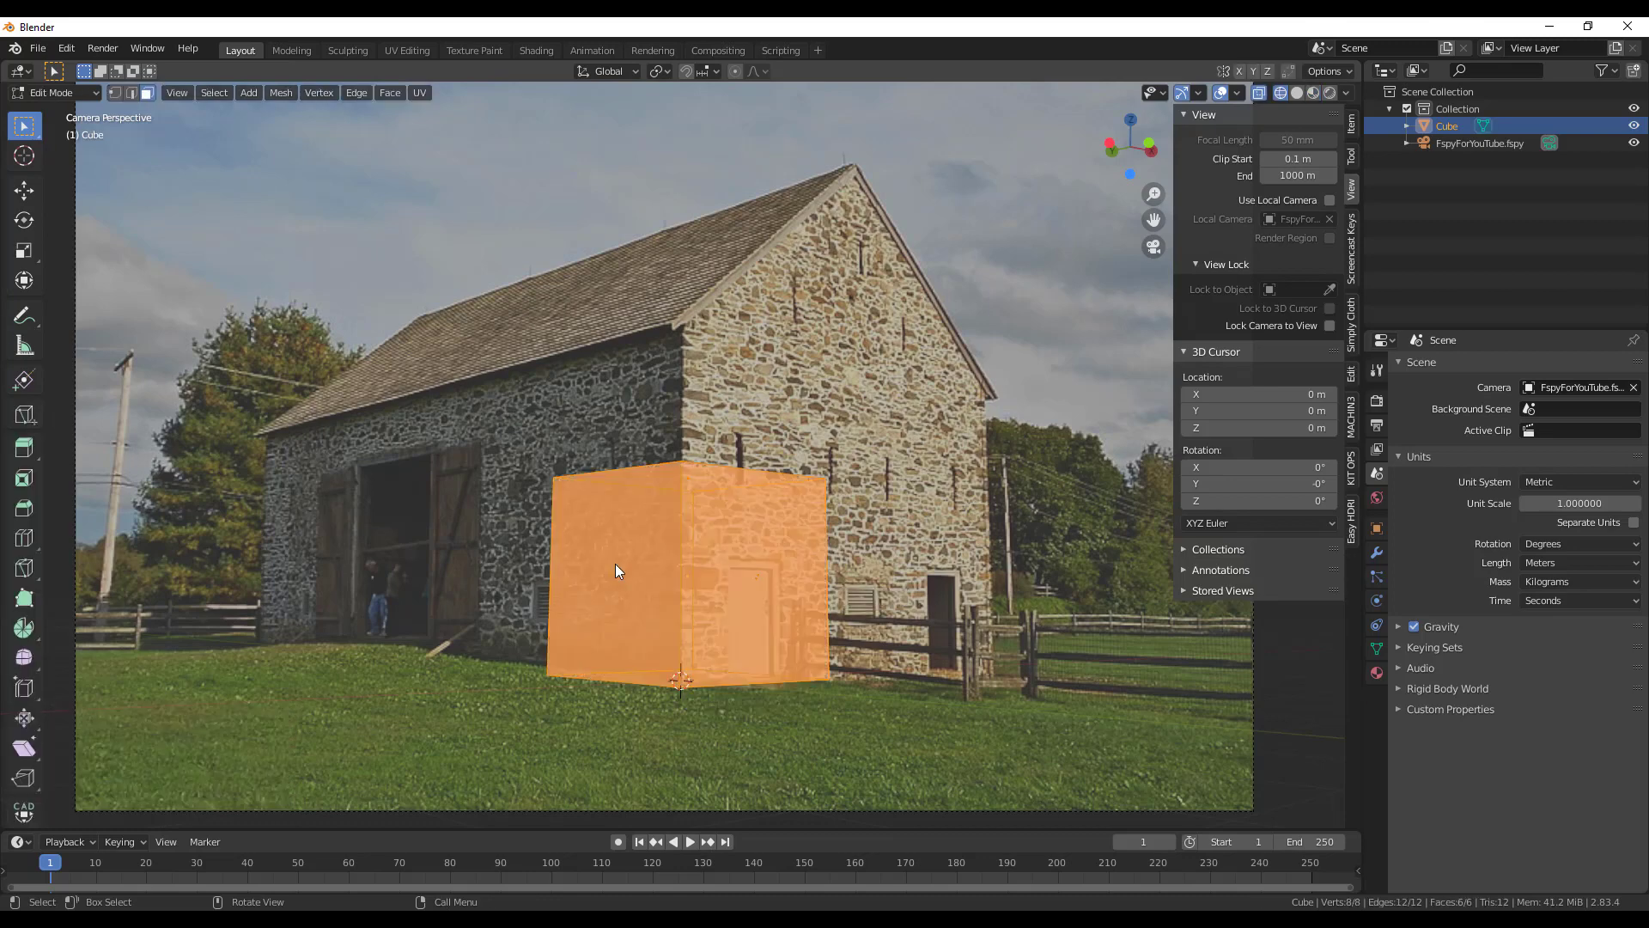
key(3)
click(609, 572)
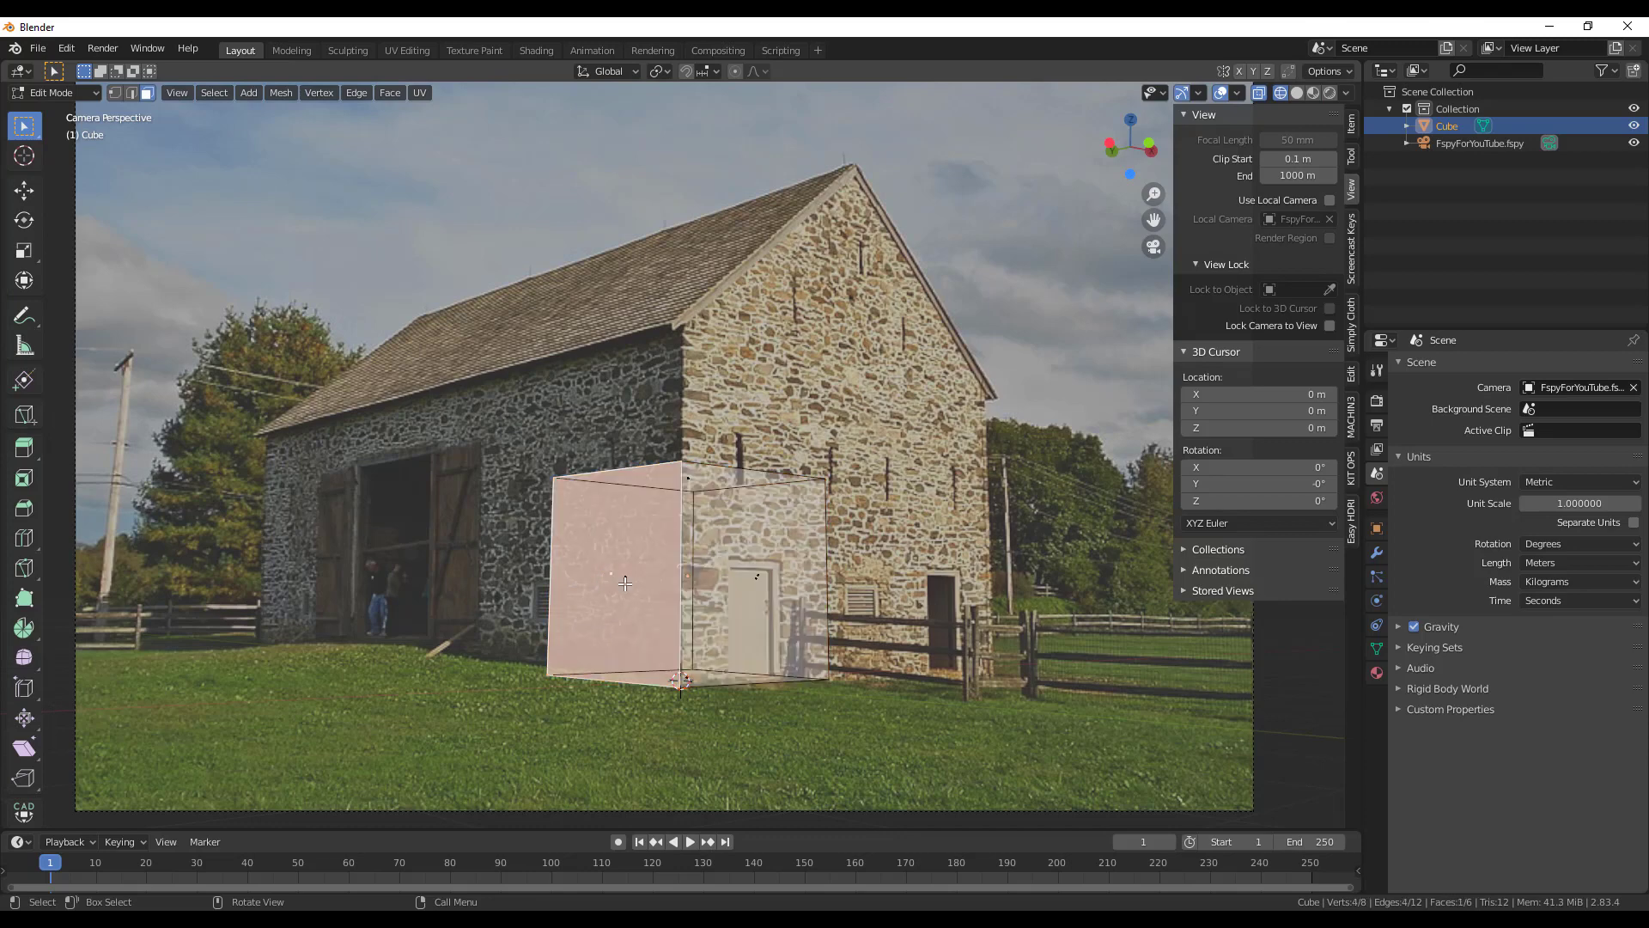
key(g)
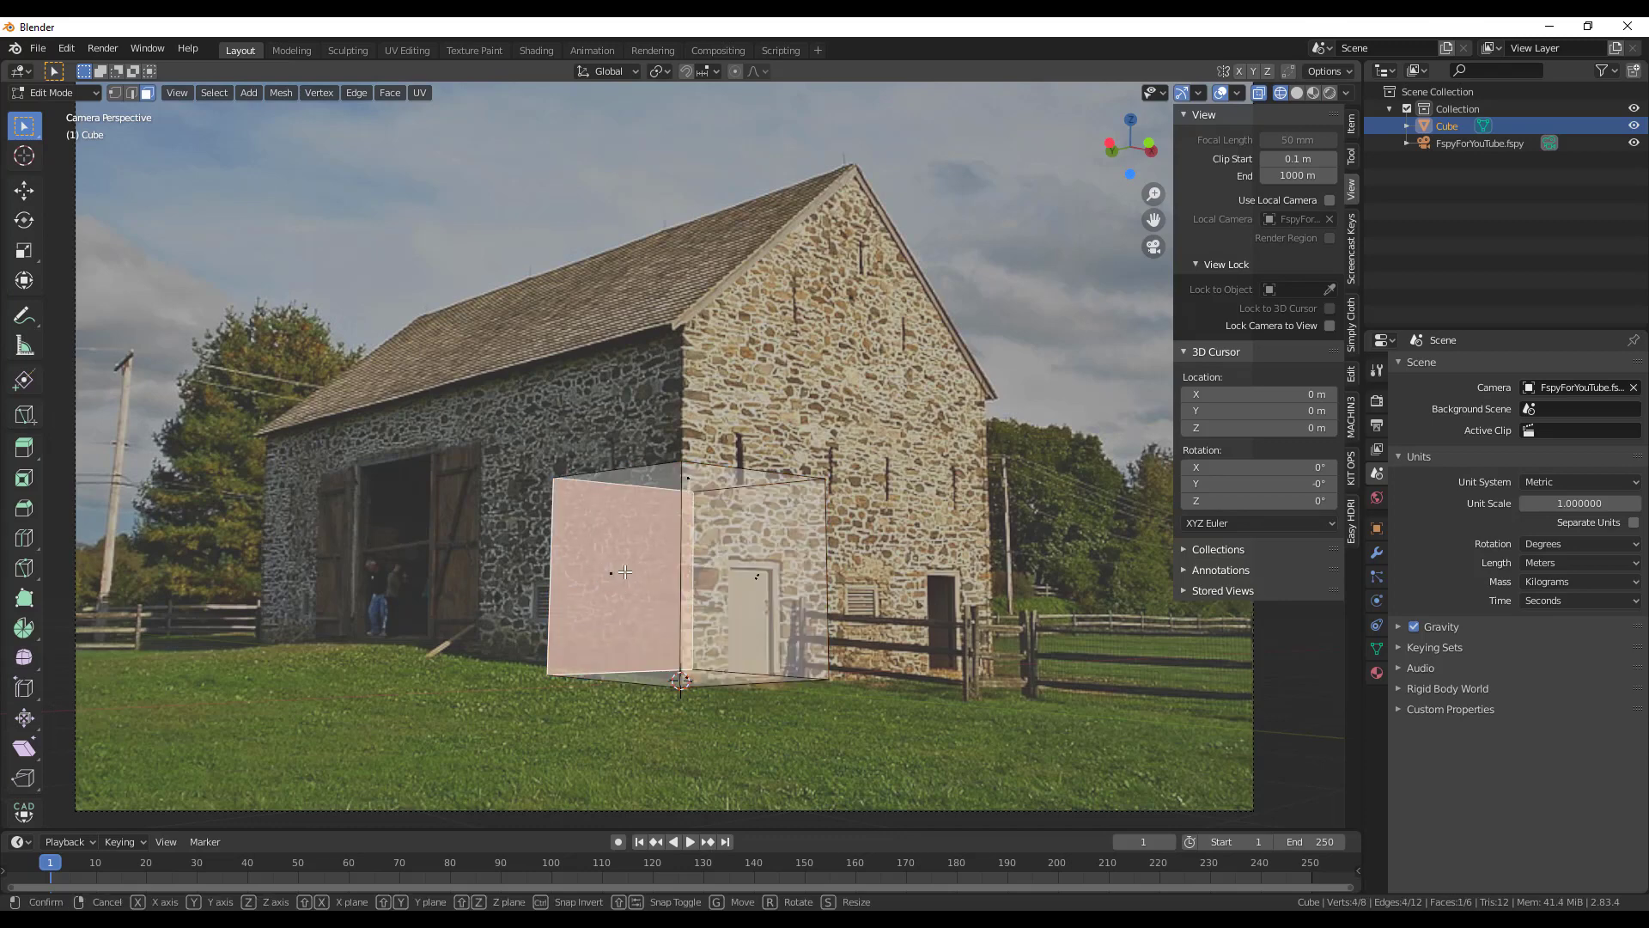
key(y)
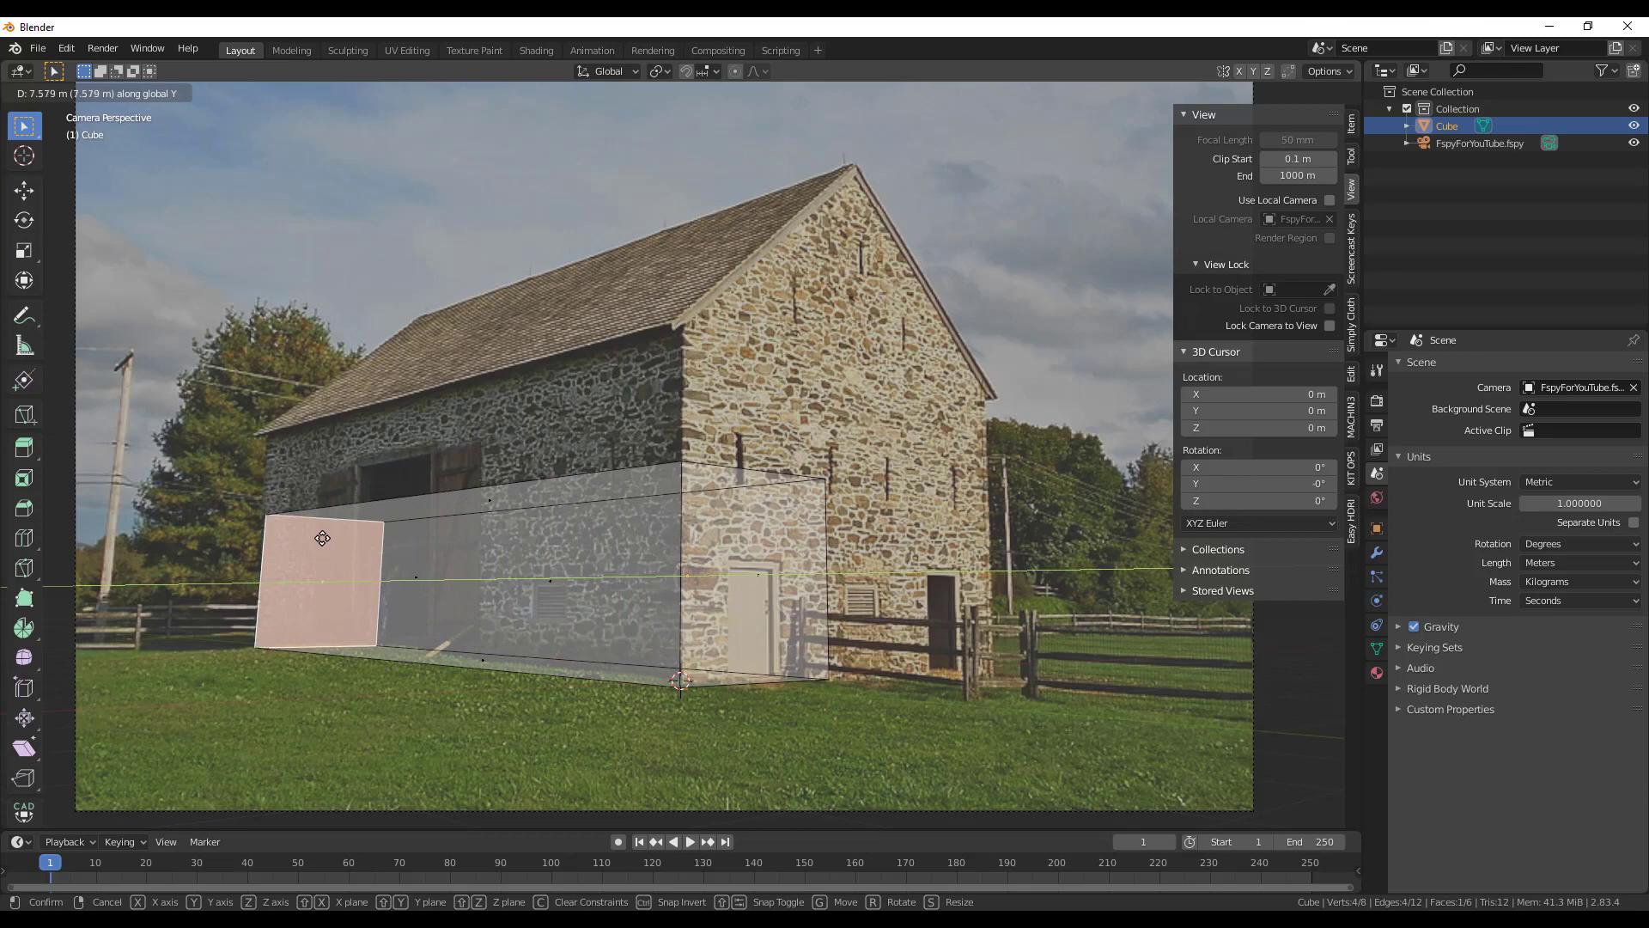
click(318, 537)
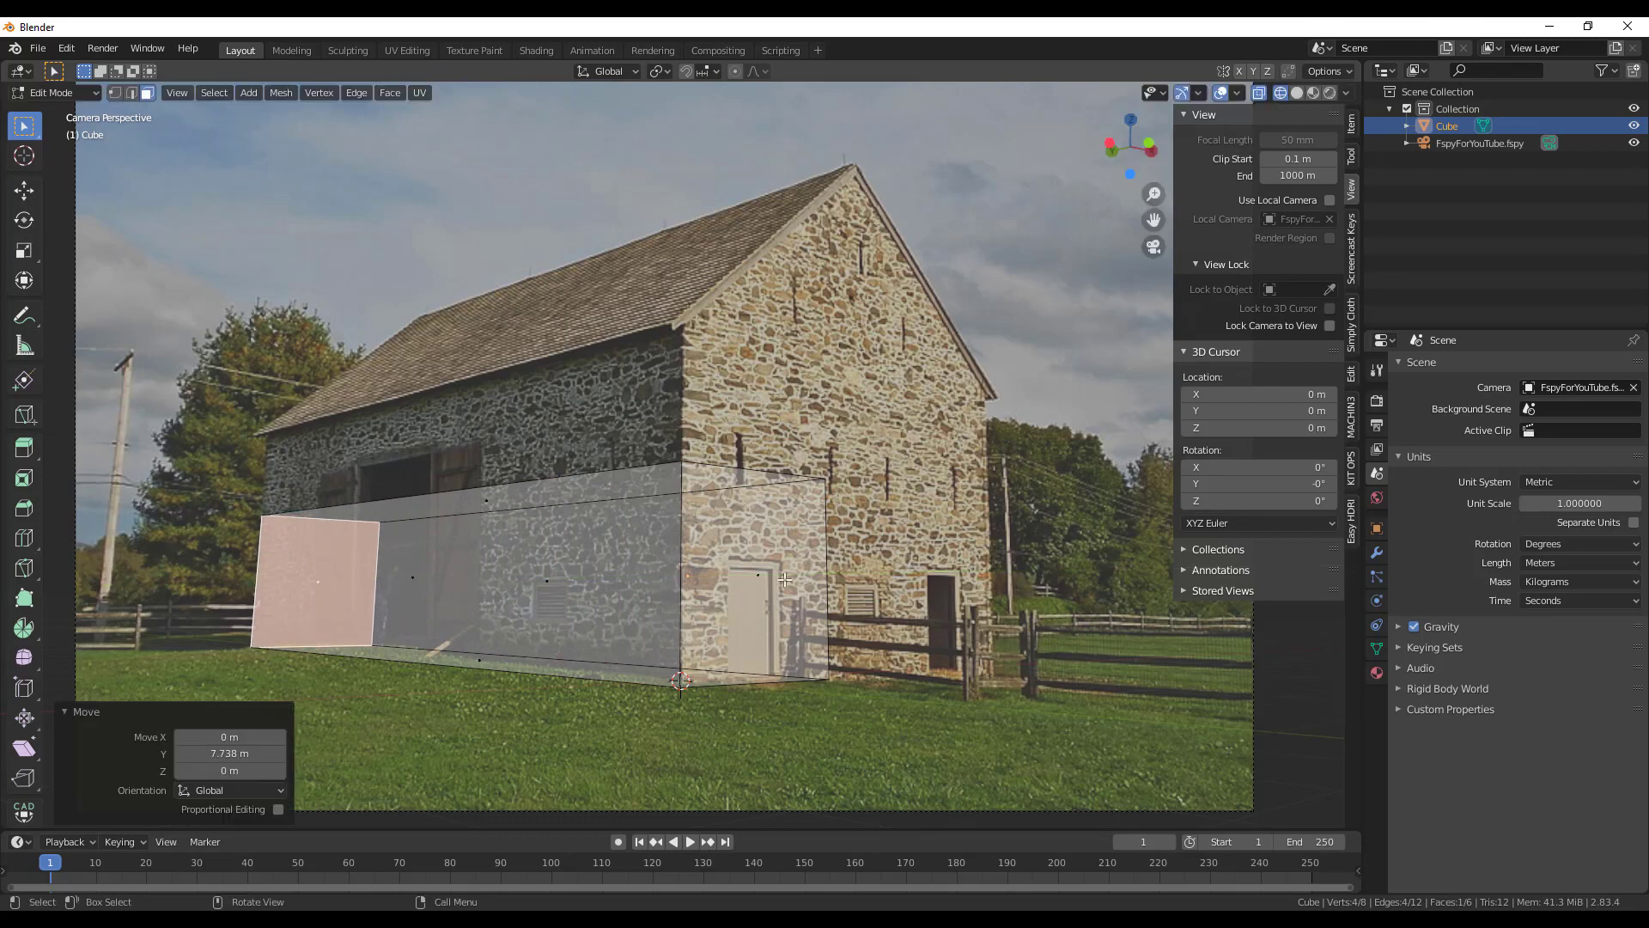
Move the cube's far side face about 2.97 m along X to match the width of the barn's gable wall
click(547, 580)
key(g)
key(y)
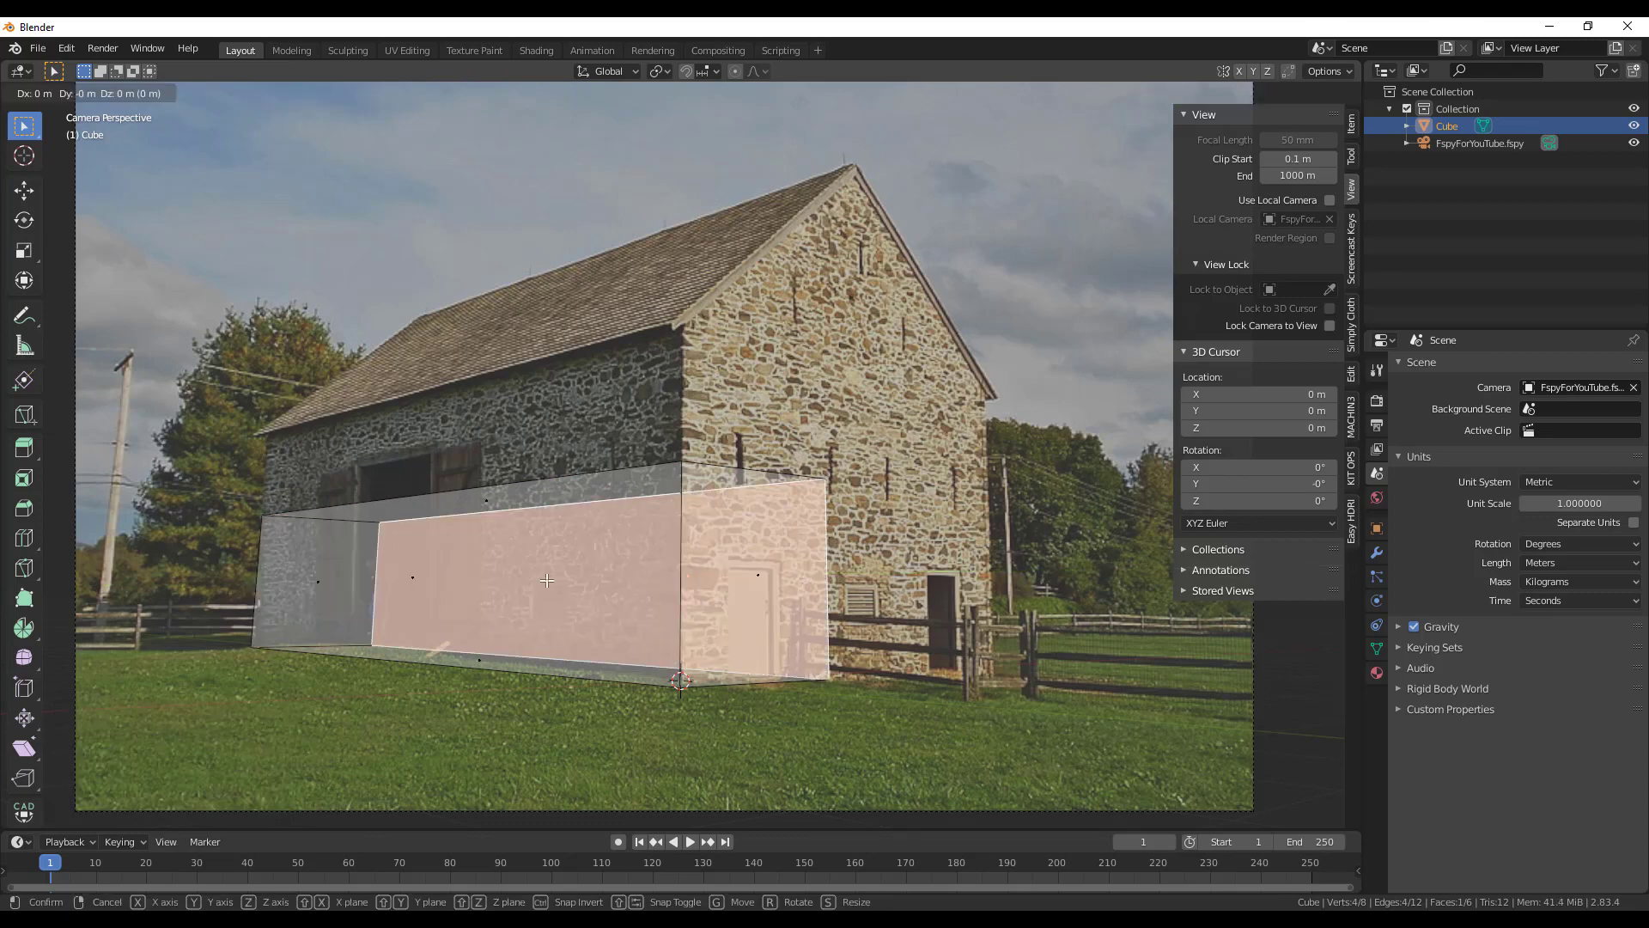
key(x)
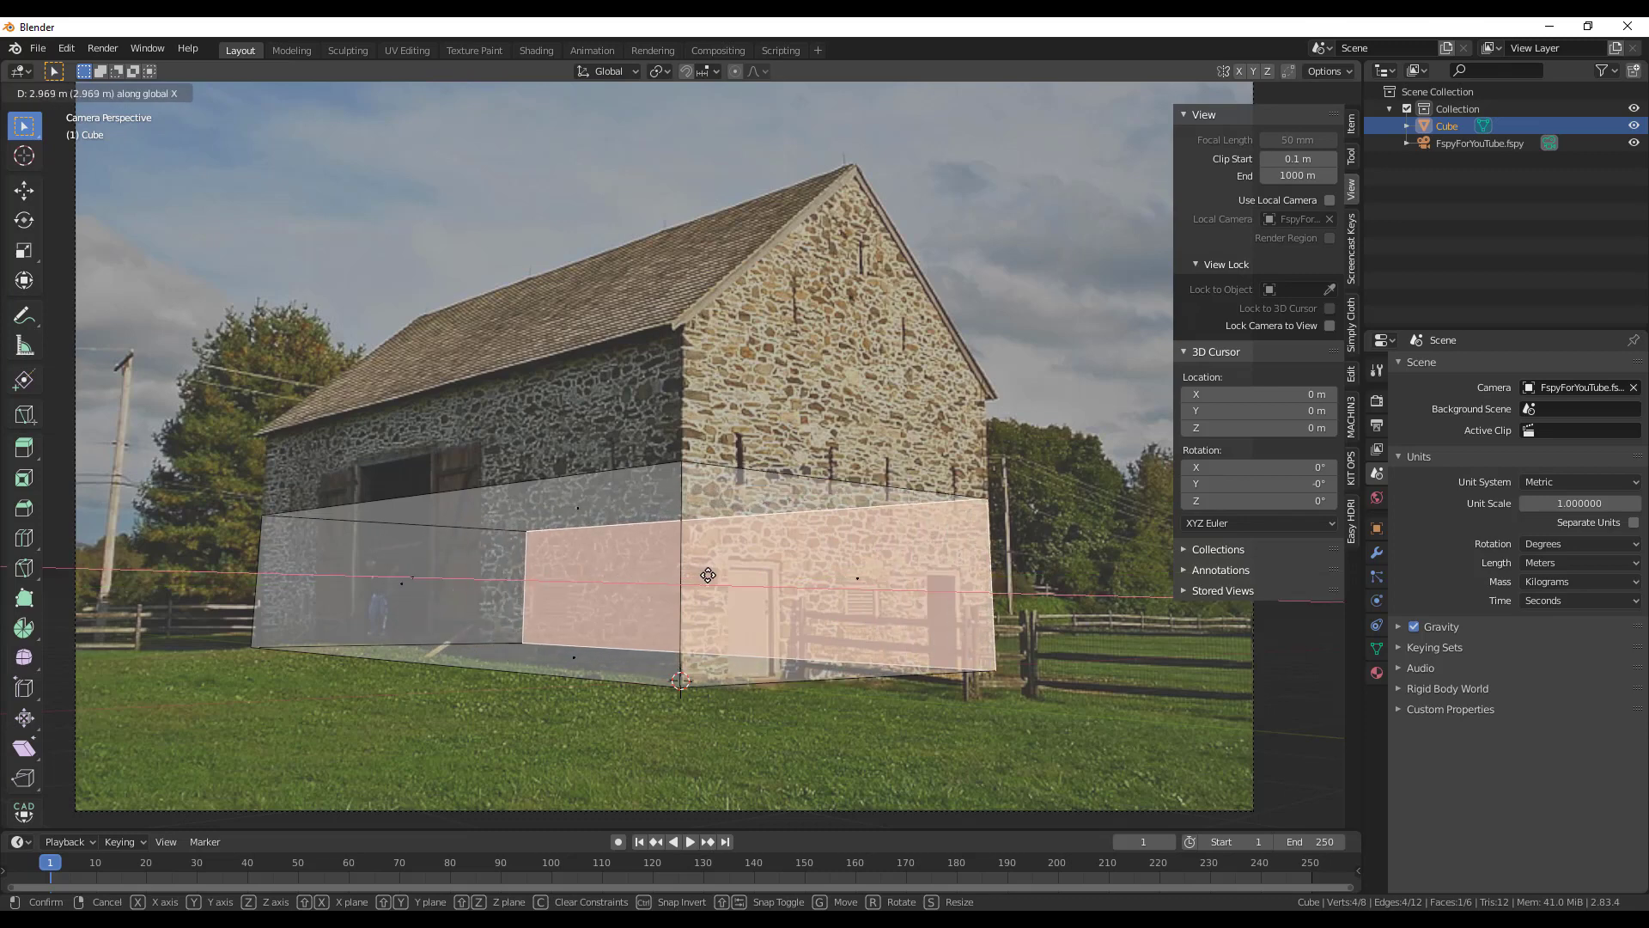
click(707, 574)
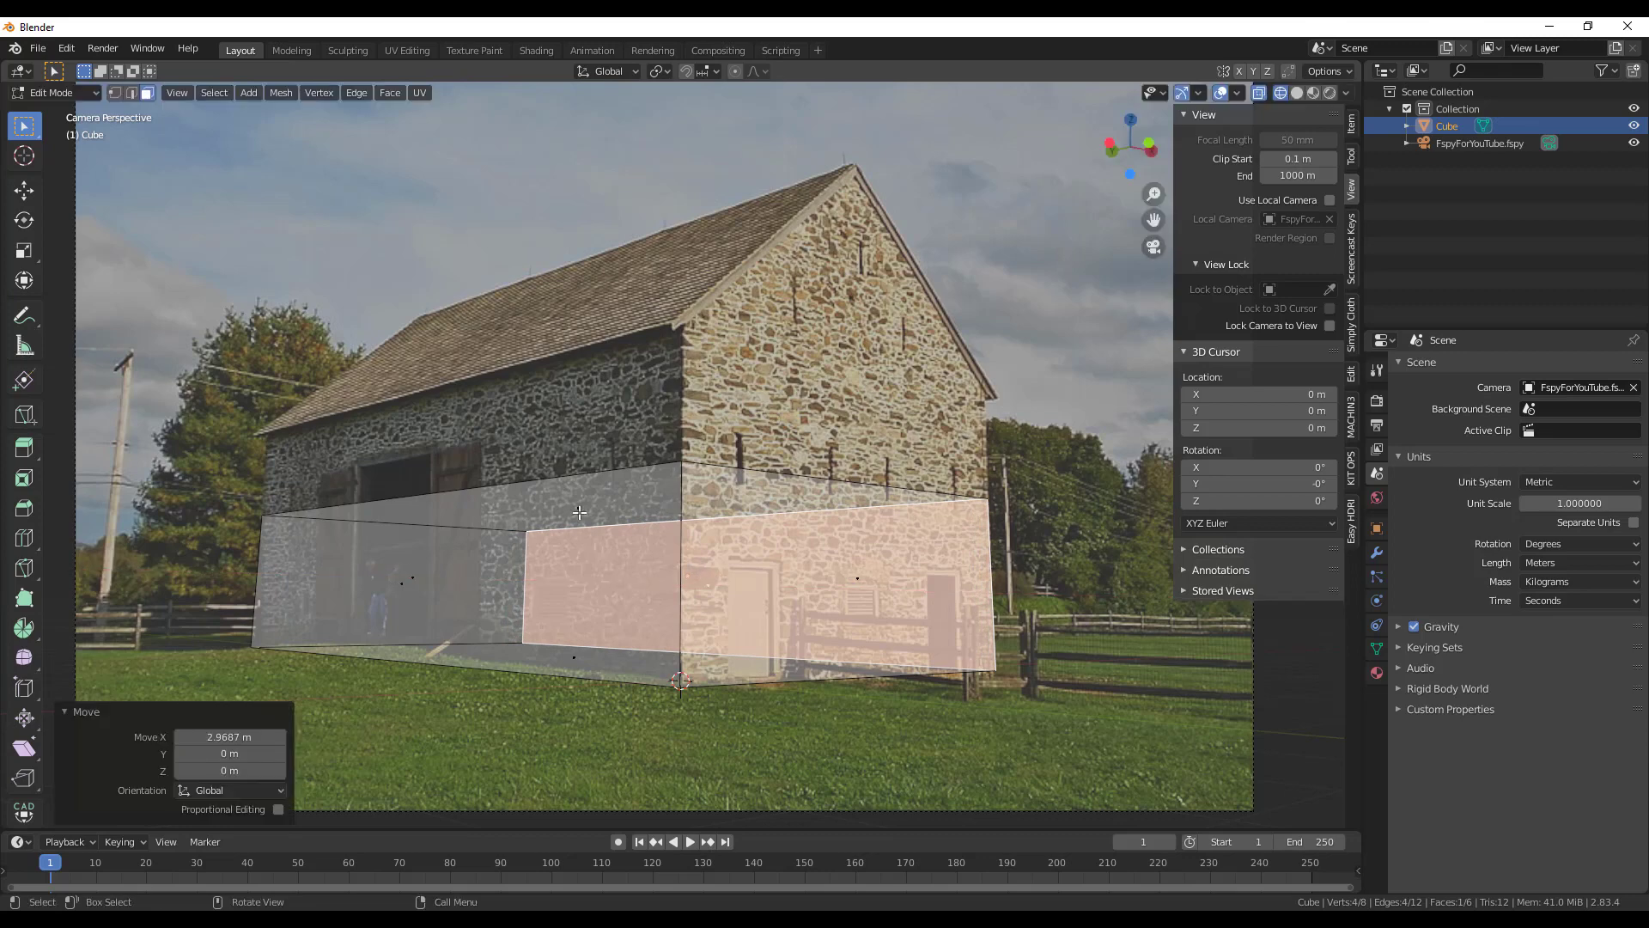
Raise the cube's top face about 1.33 m along Z to the barn's eaves
click(578, 507)
key(g)
key(z)
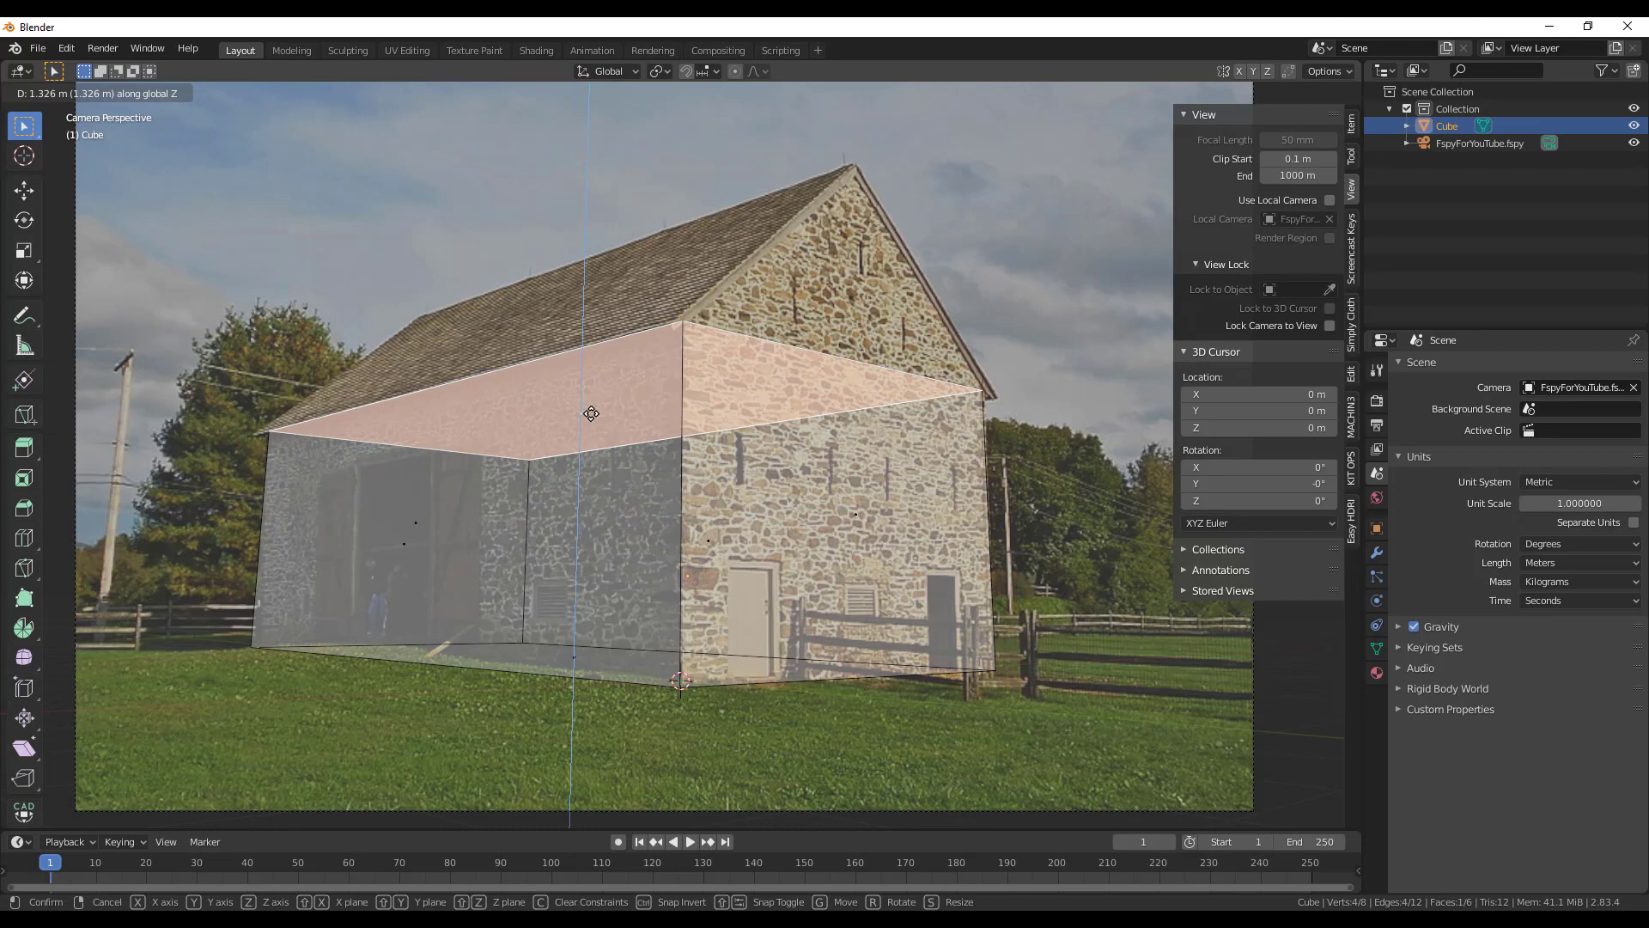
click(591, 413)
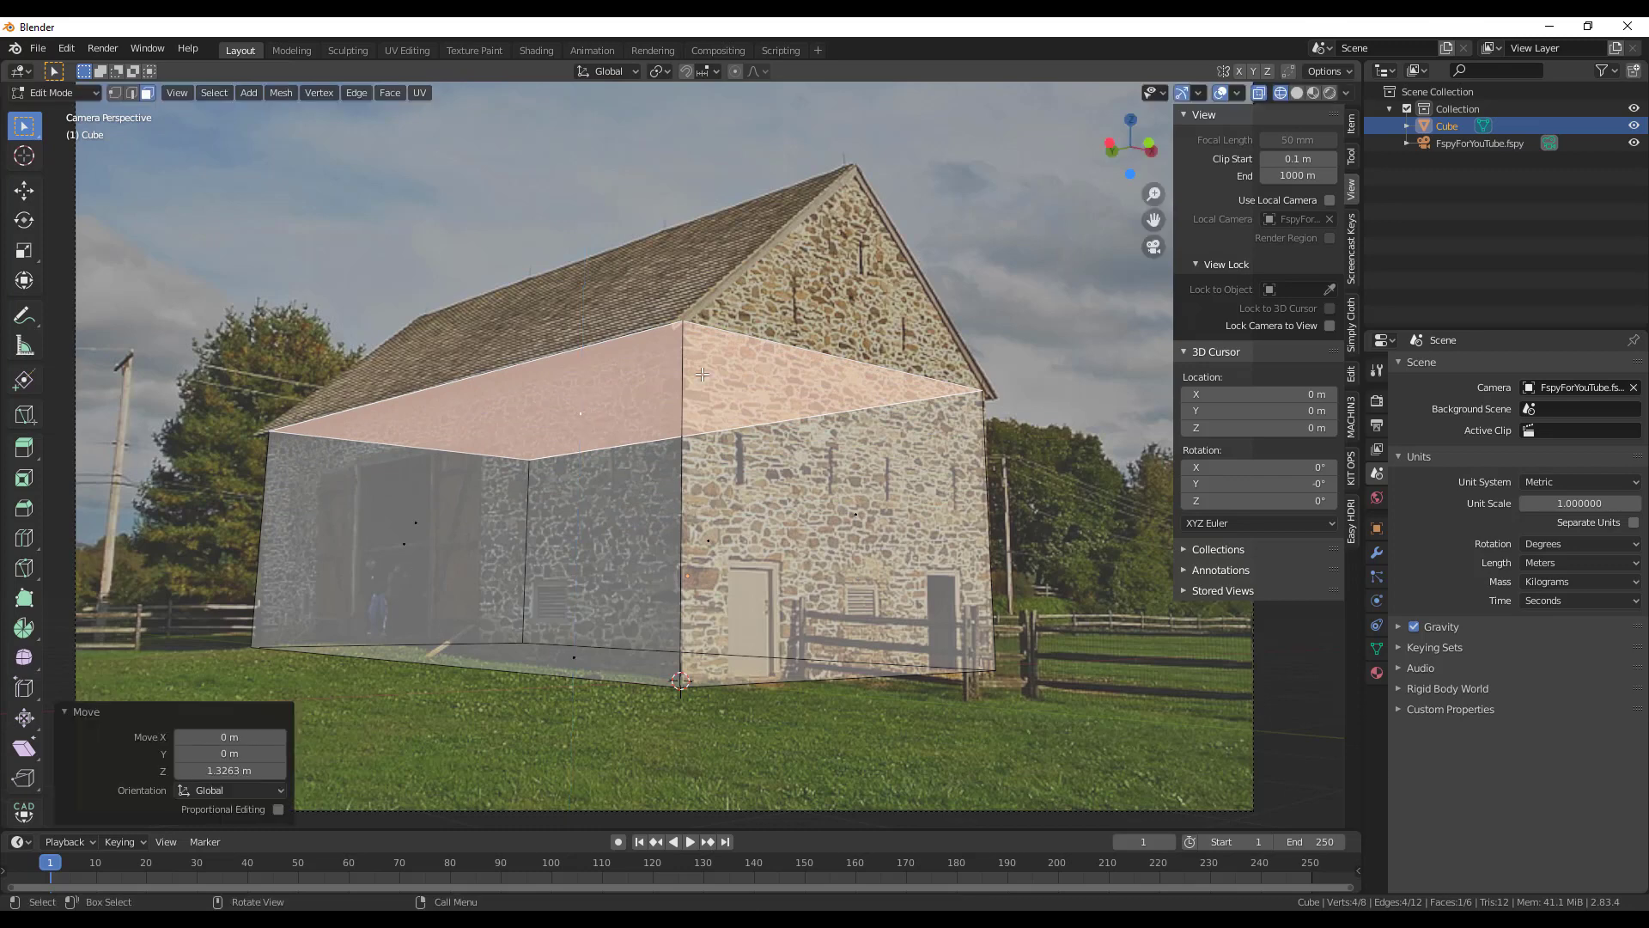
Add a centred lengthwise loop cut and raise its top edge about 2.14 m along Z to form the roof ridge
key(ctrl+r)
click(838, 379)
right_click(838, 380)
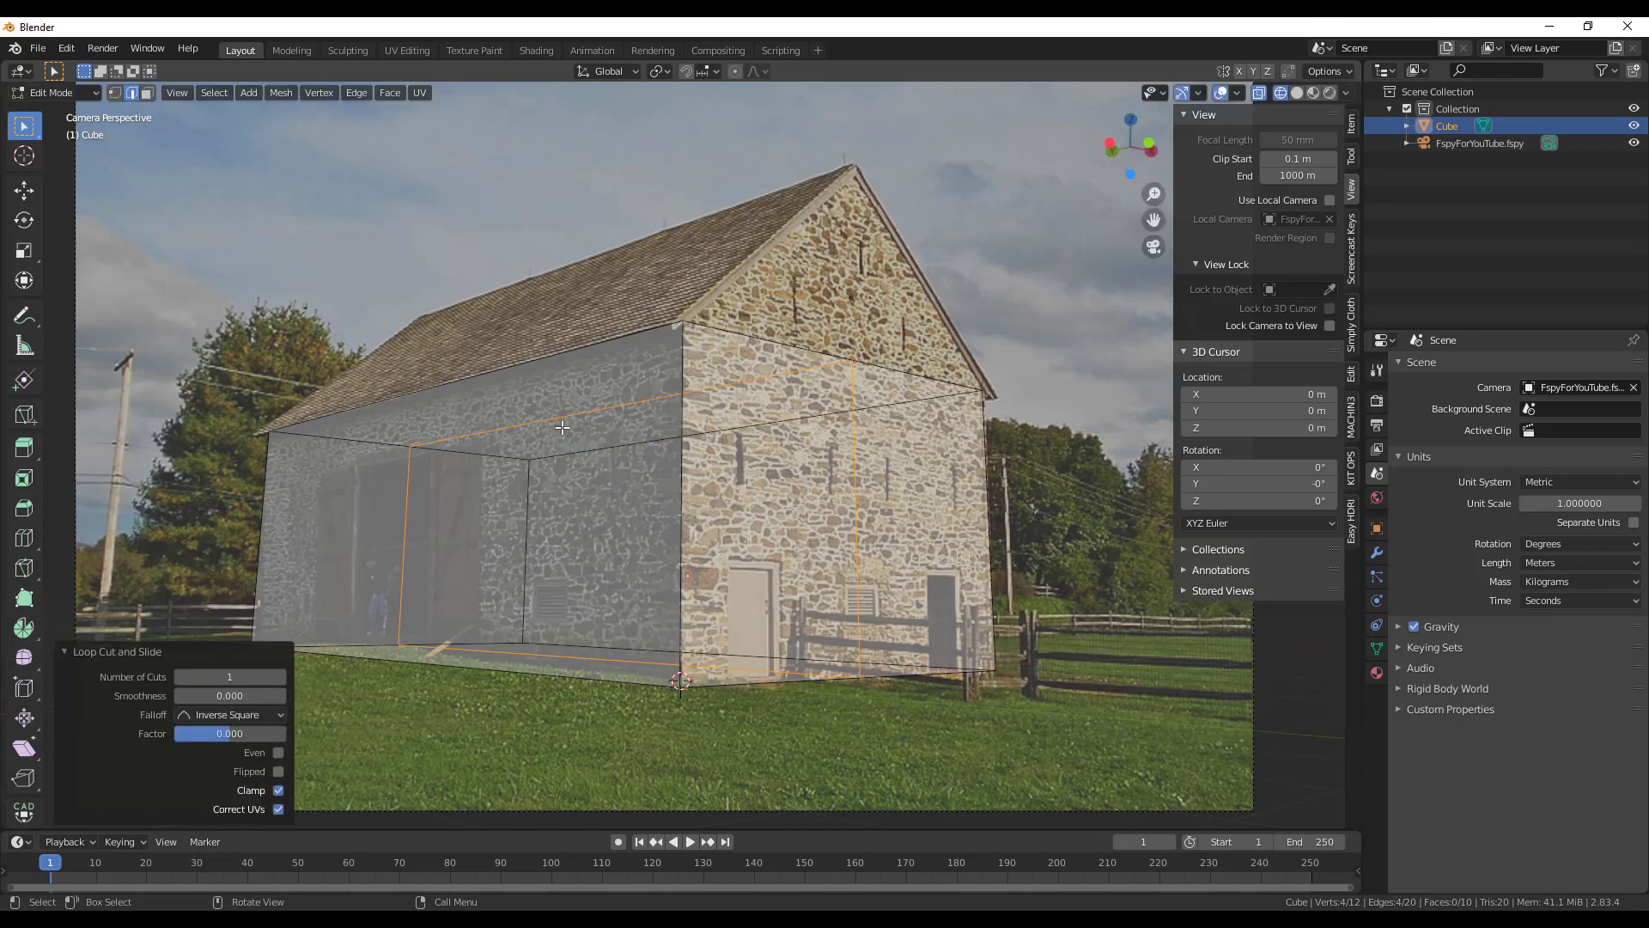
click(559, 418)
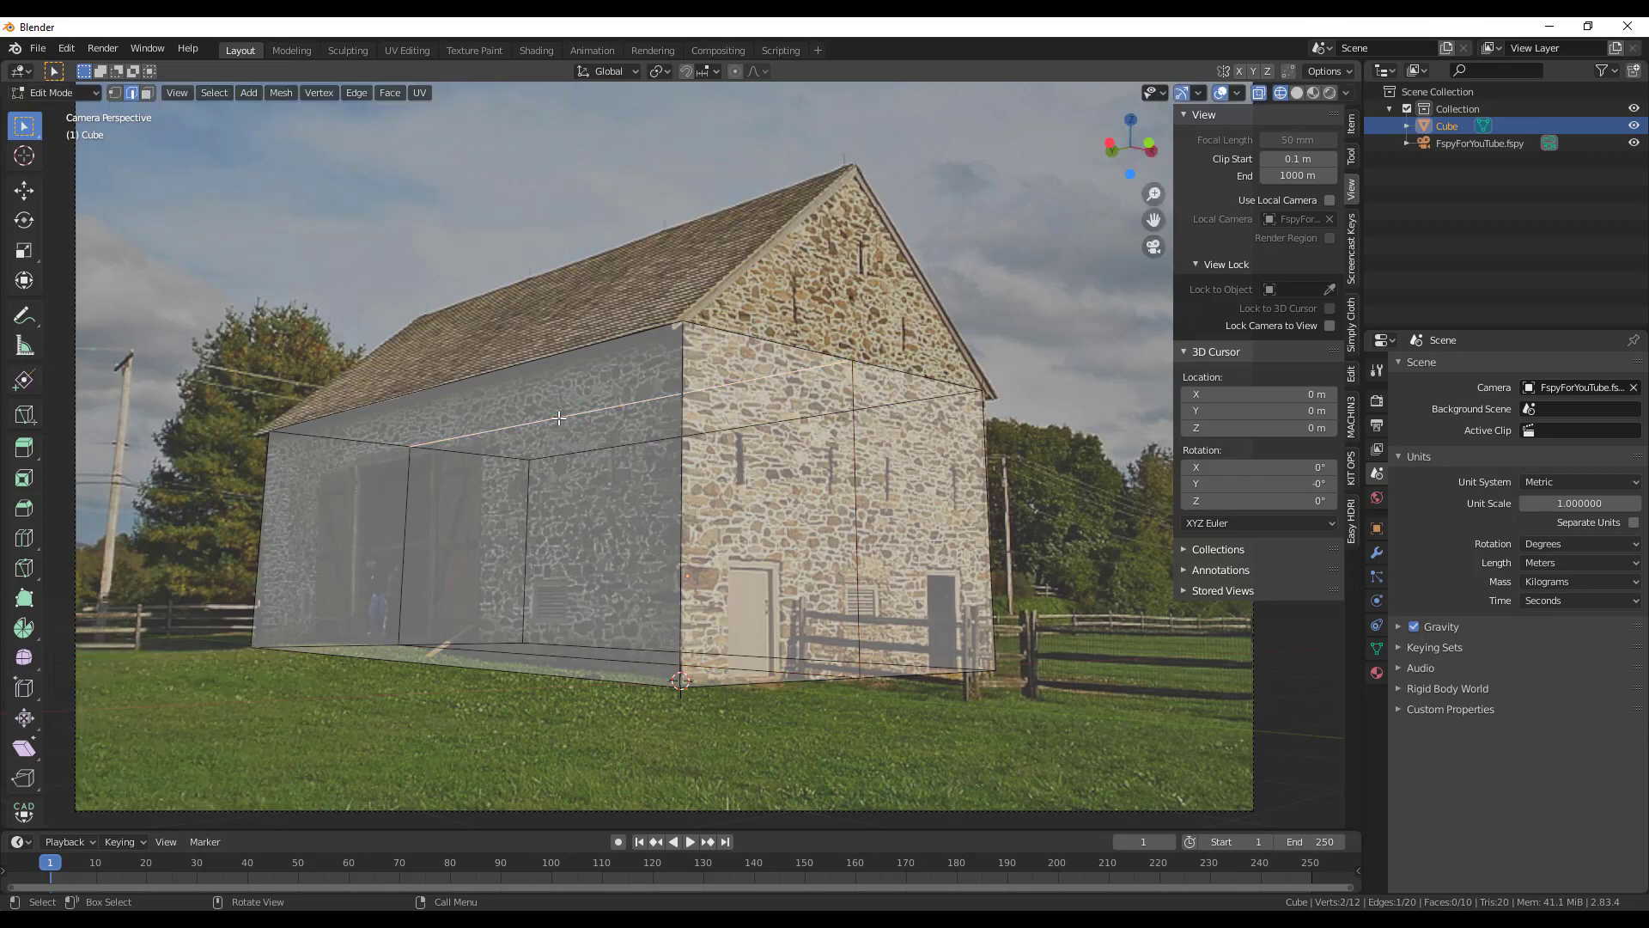
key(g)
key(z)
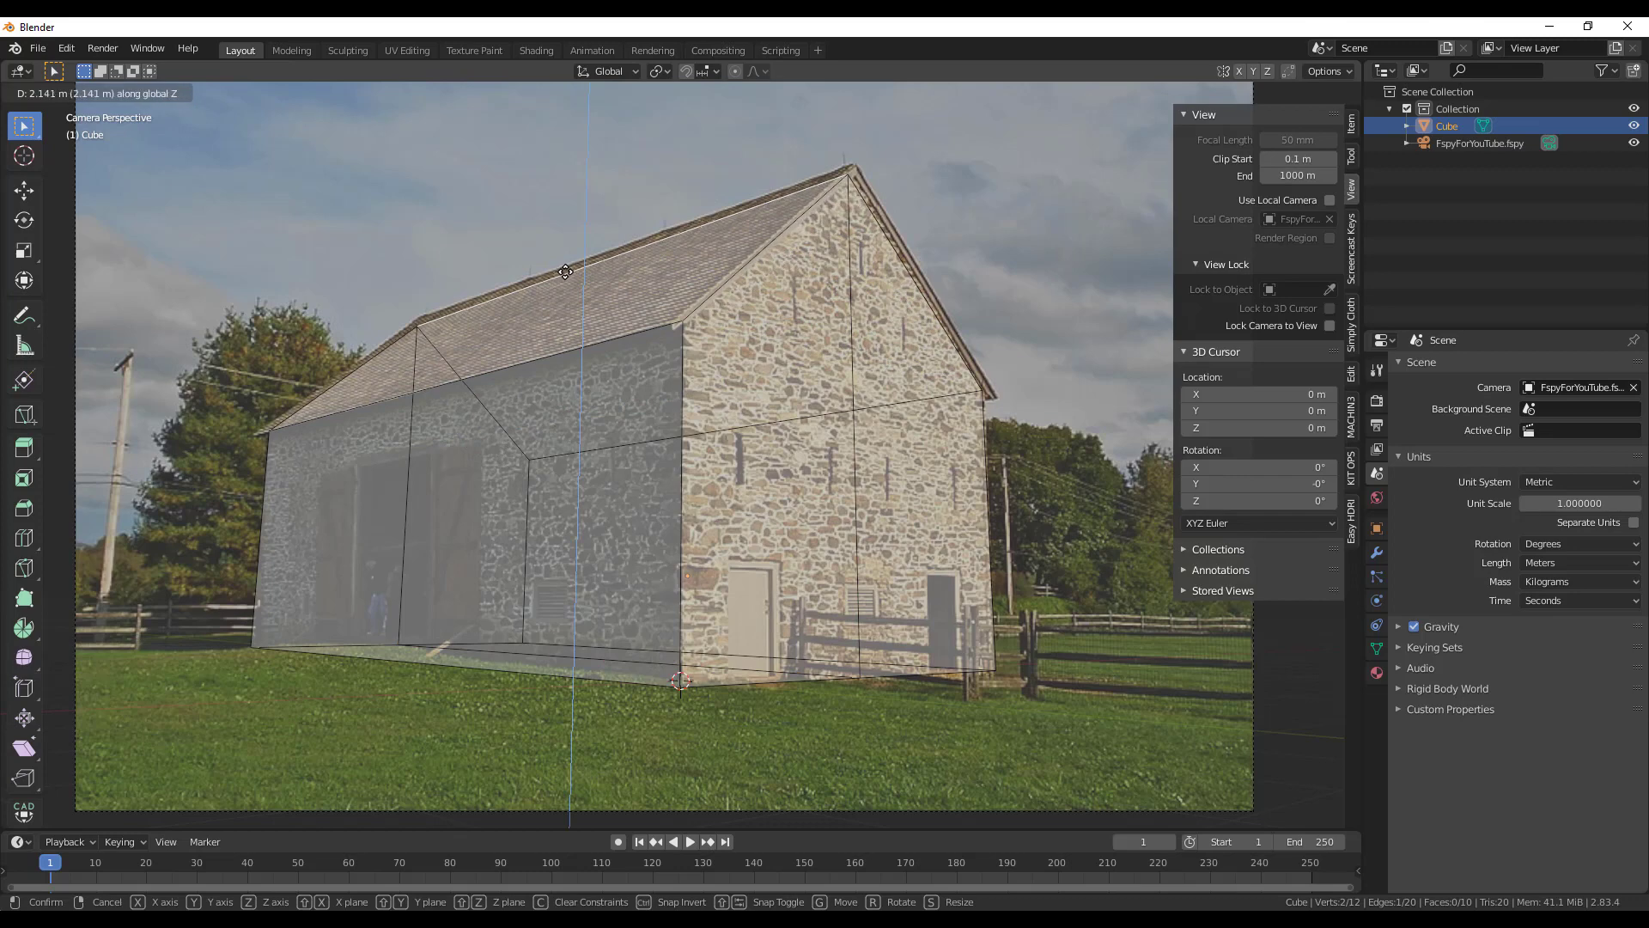
click(565, 272)
Extrude both sloping roof faces about 0.14 m along their normals to give the roof thickness
key(3)
click(565, 272)
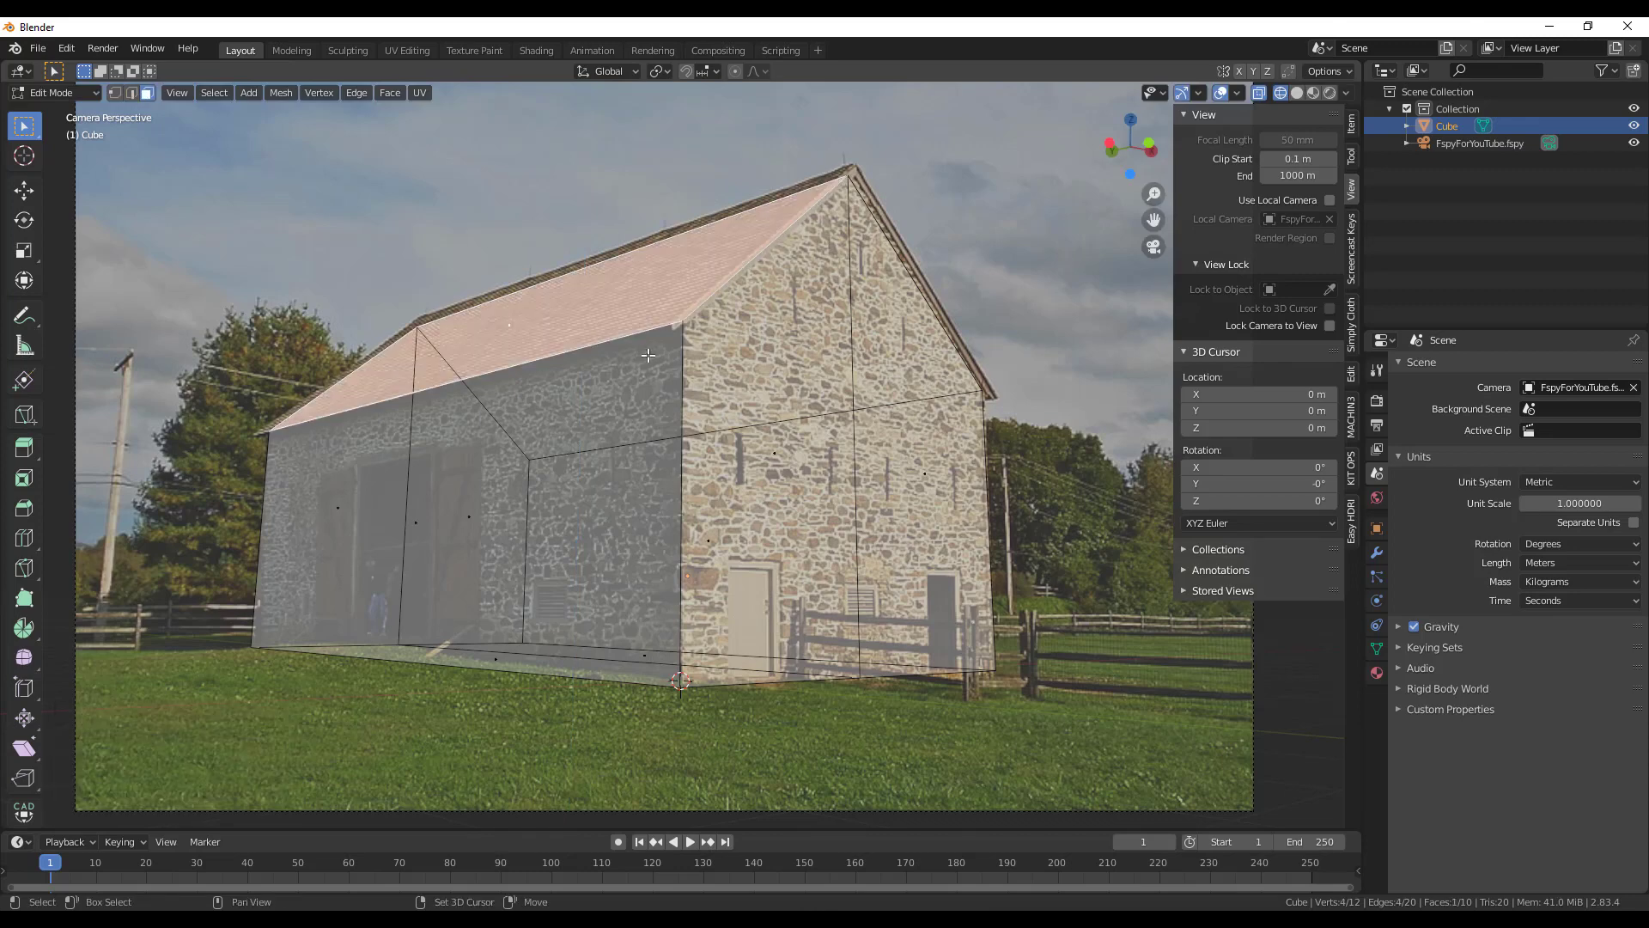
shift+click(649, 352)
click(26, 449)
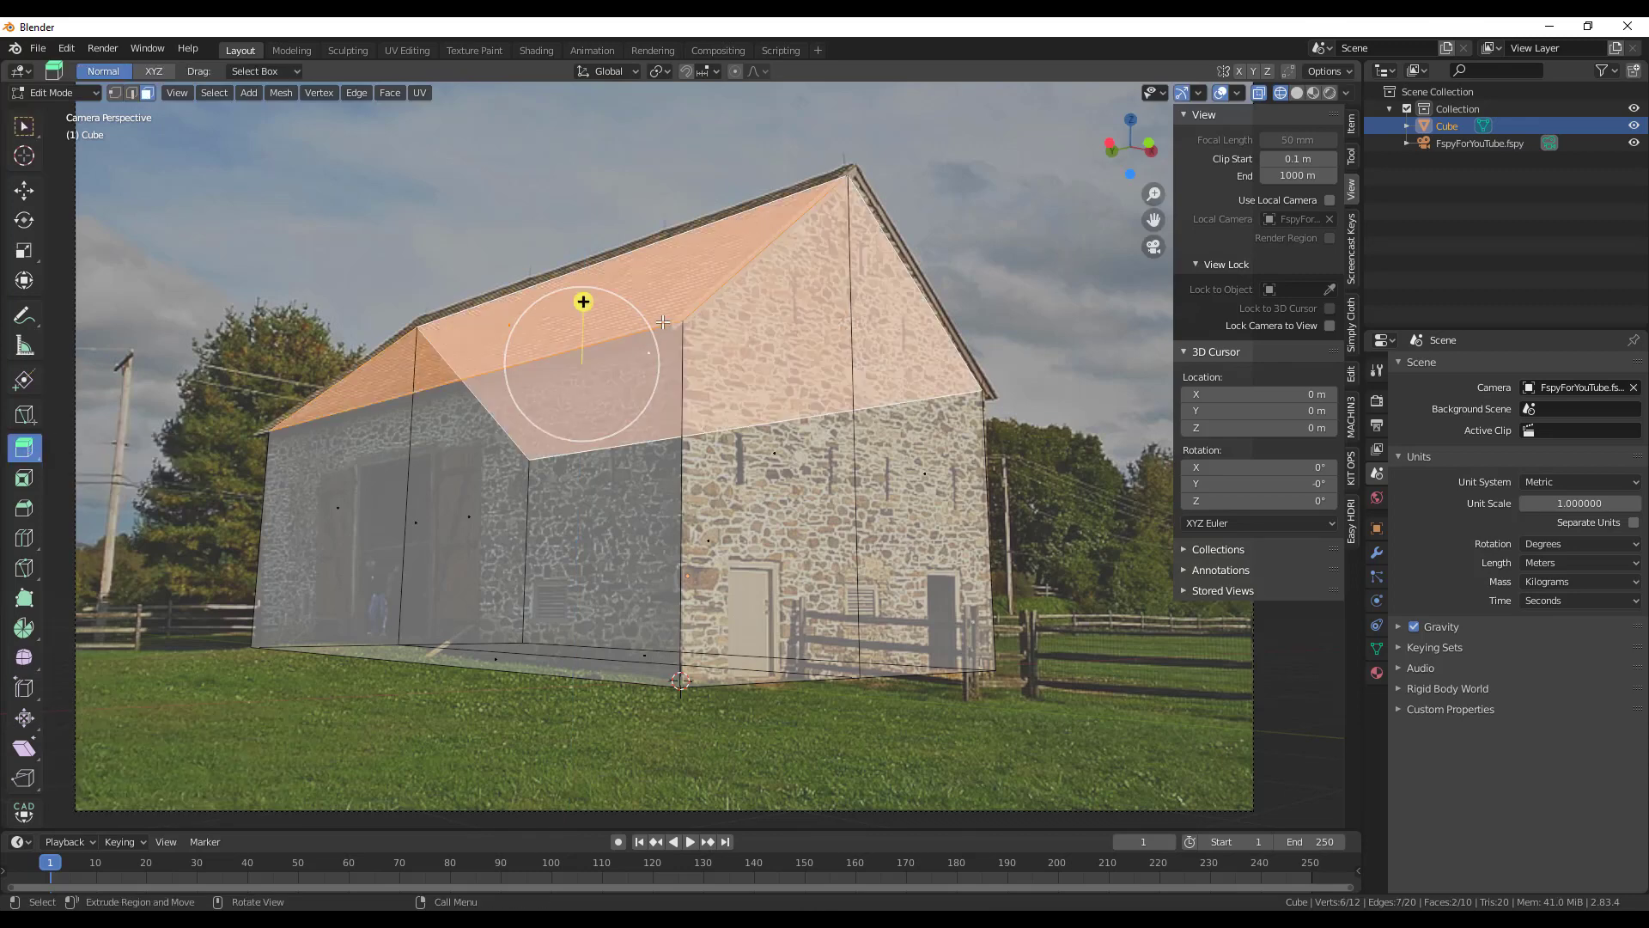
drag(582, 295, 587, 290)
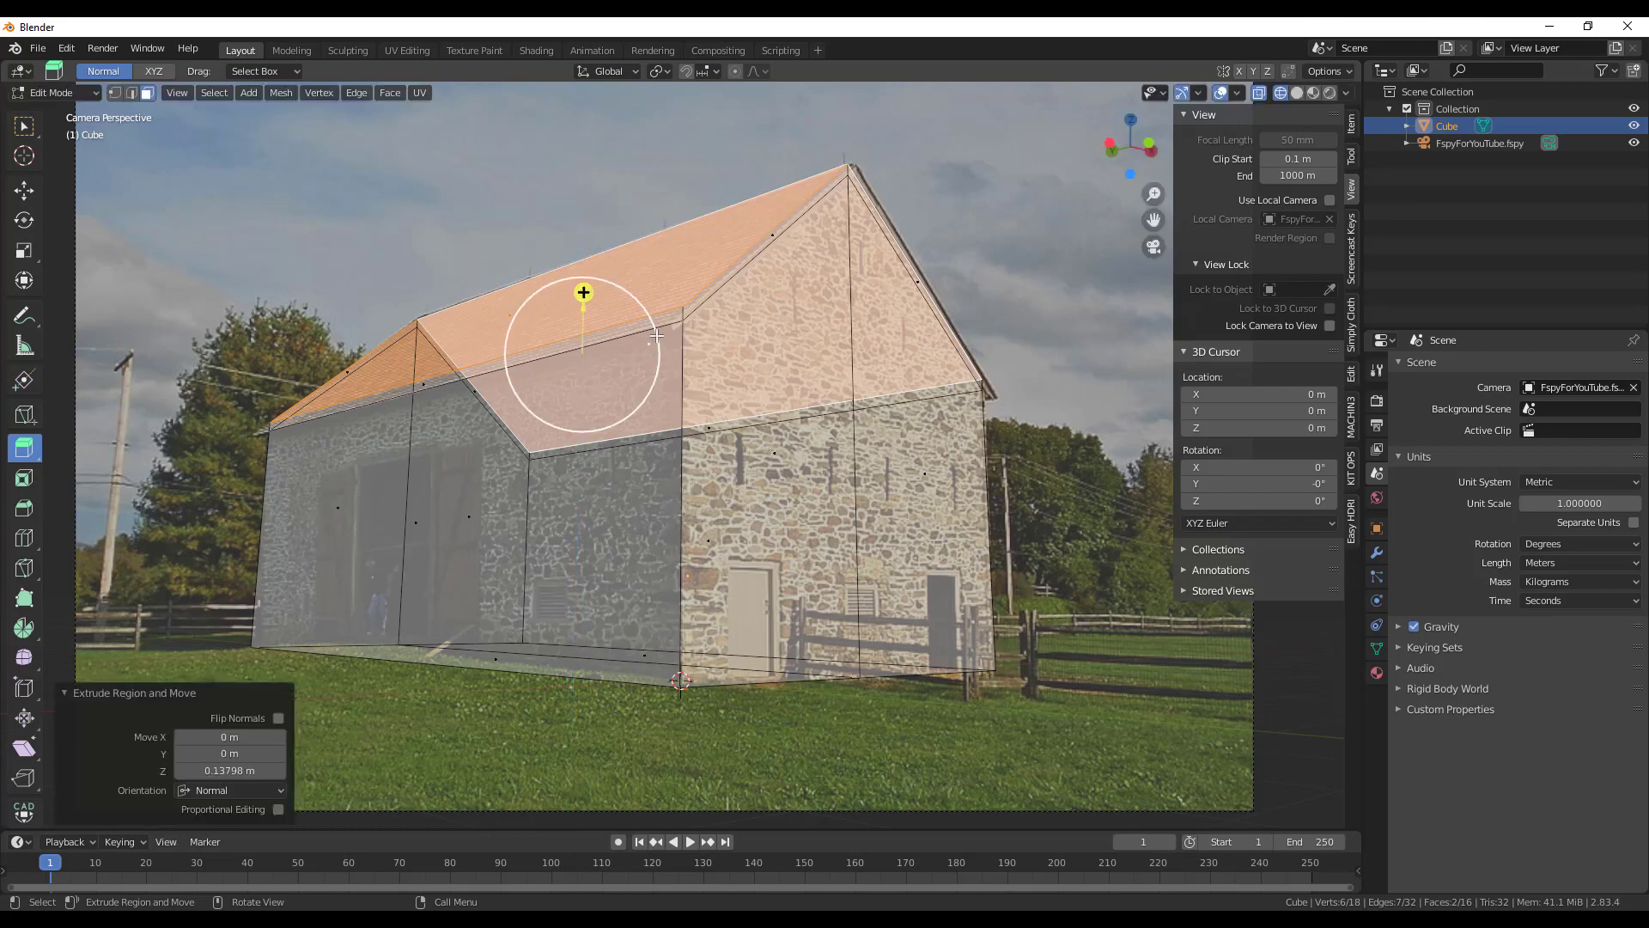
Extrude the narrow eave faces on both long sides into roof overhangs, moving the far one about -0.24 m in Z
click(337, 378)
drag(335, 368, 333, 360)
click(773, 440)
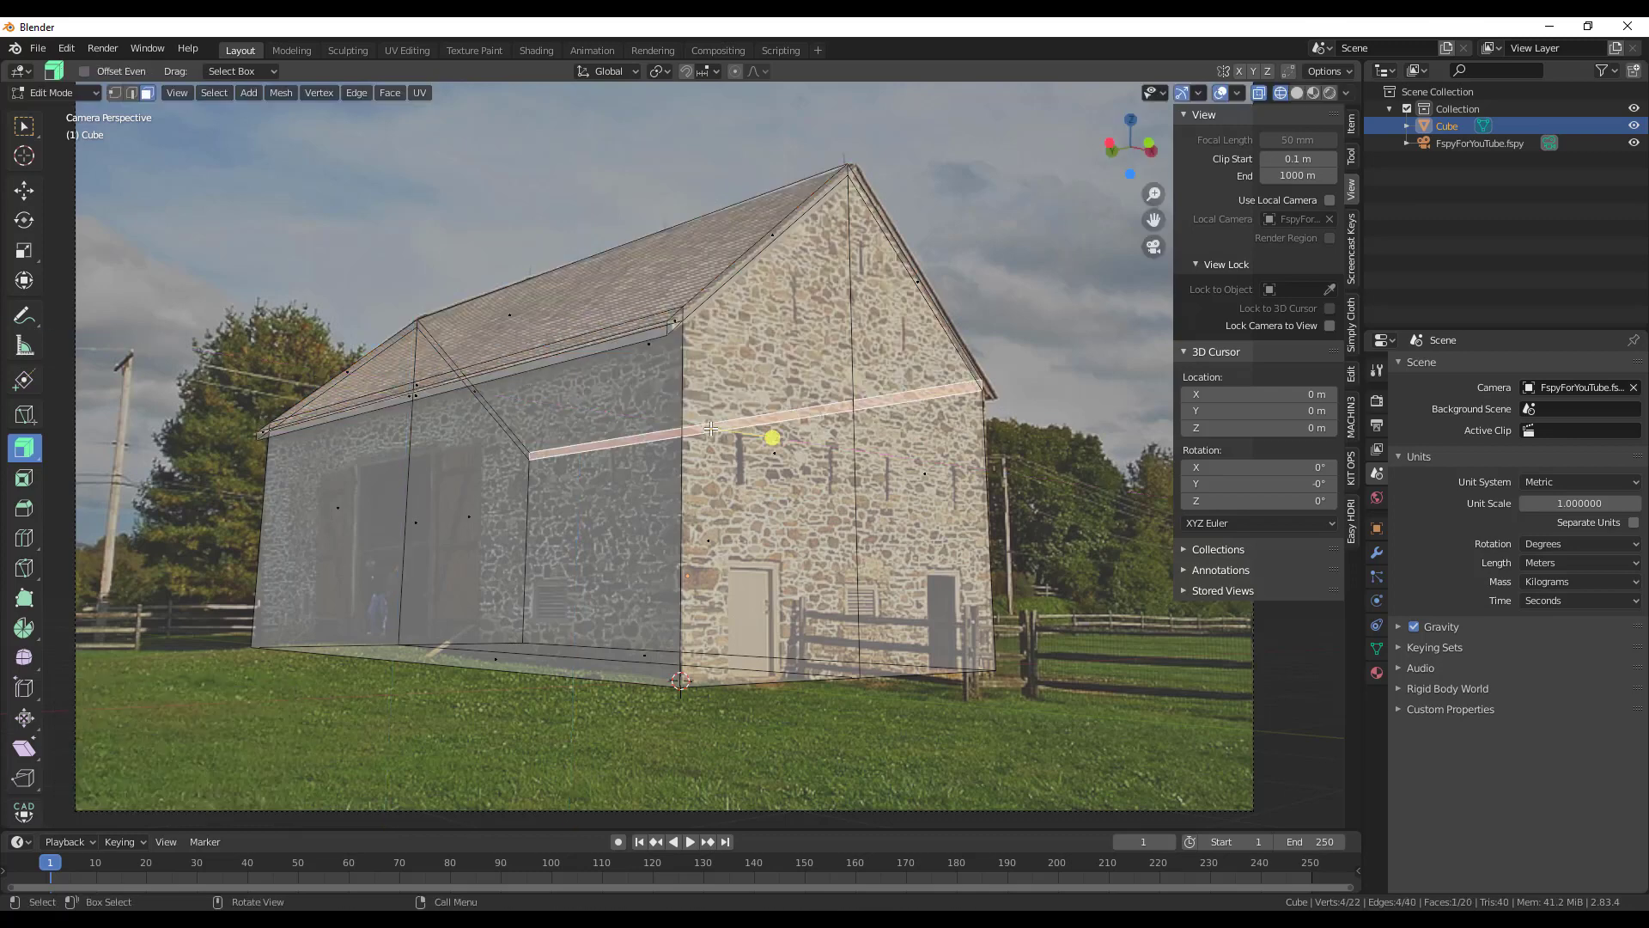
drag(773, 438, 720, 445)
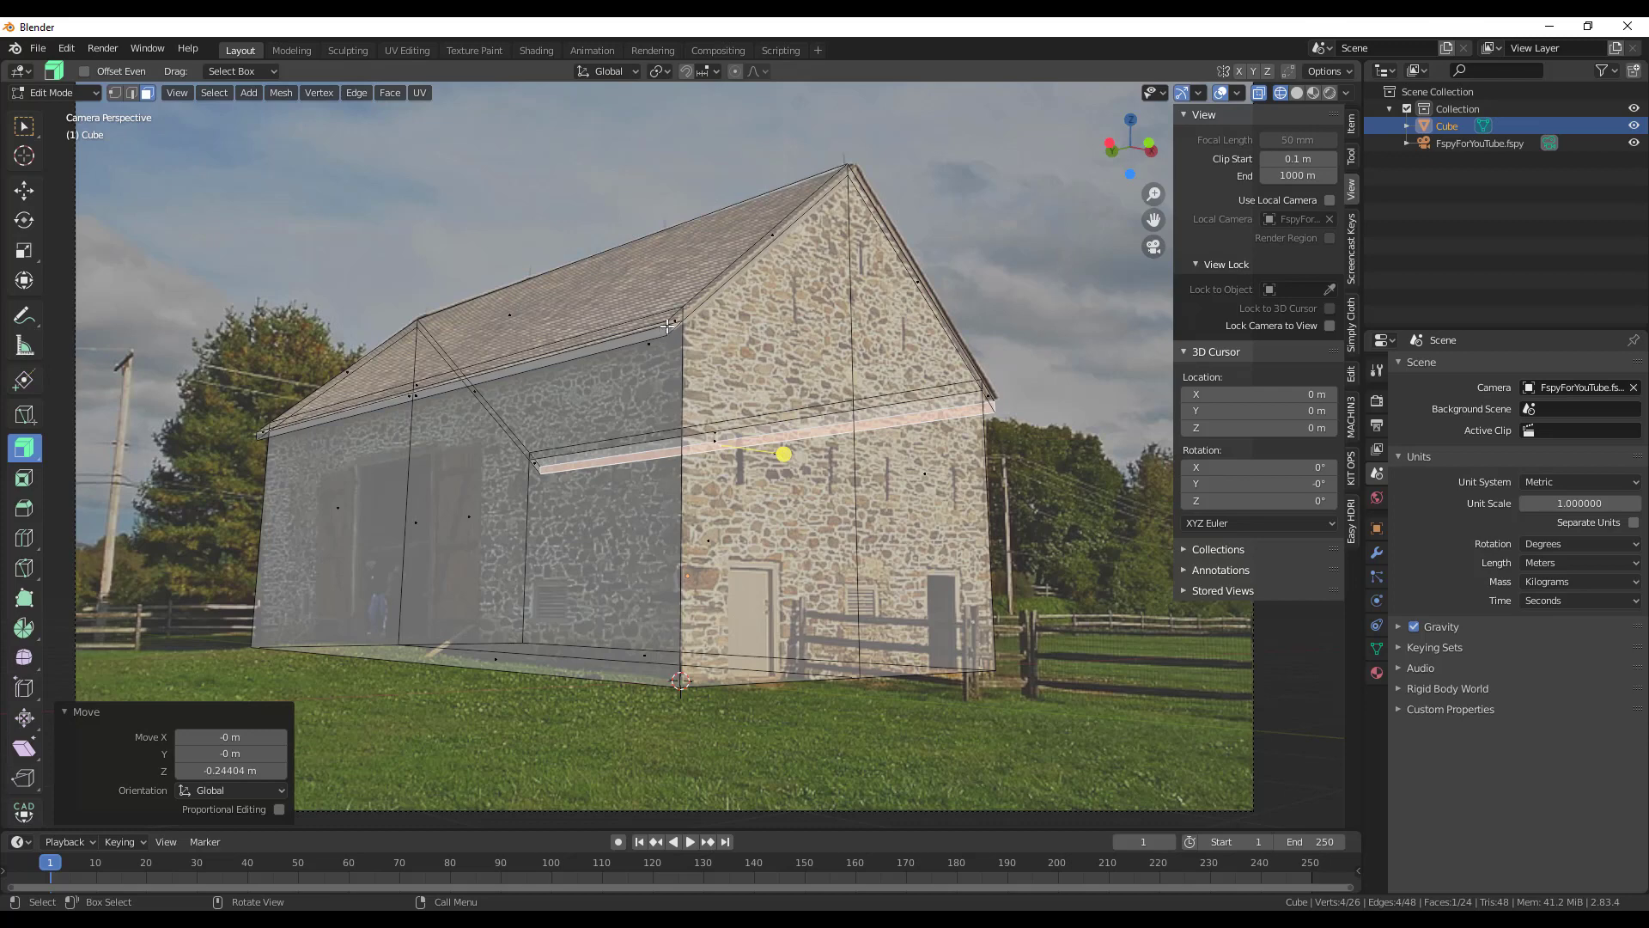
Extrude the roof's edge faces at the front gable outward about 0.13 m to form the gable overhang
click(736, 302)
shift+click(806, 243)
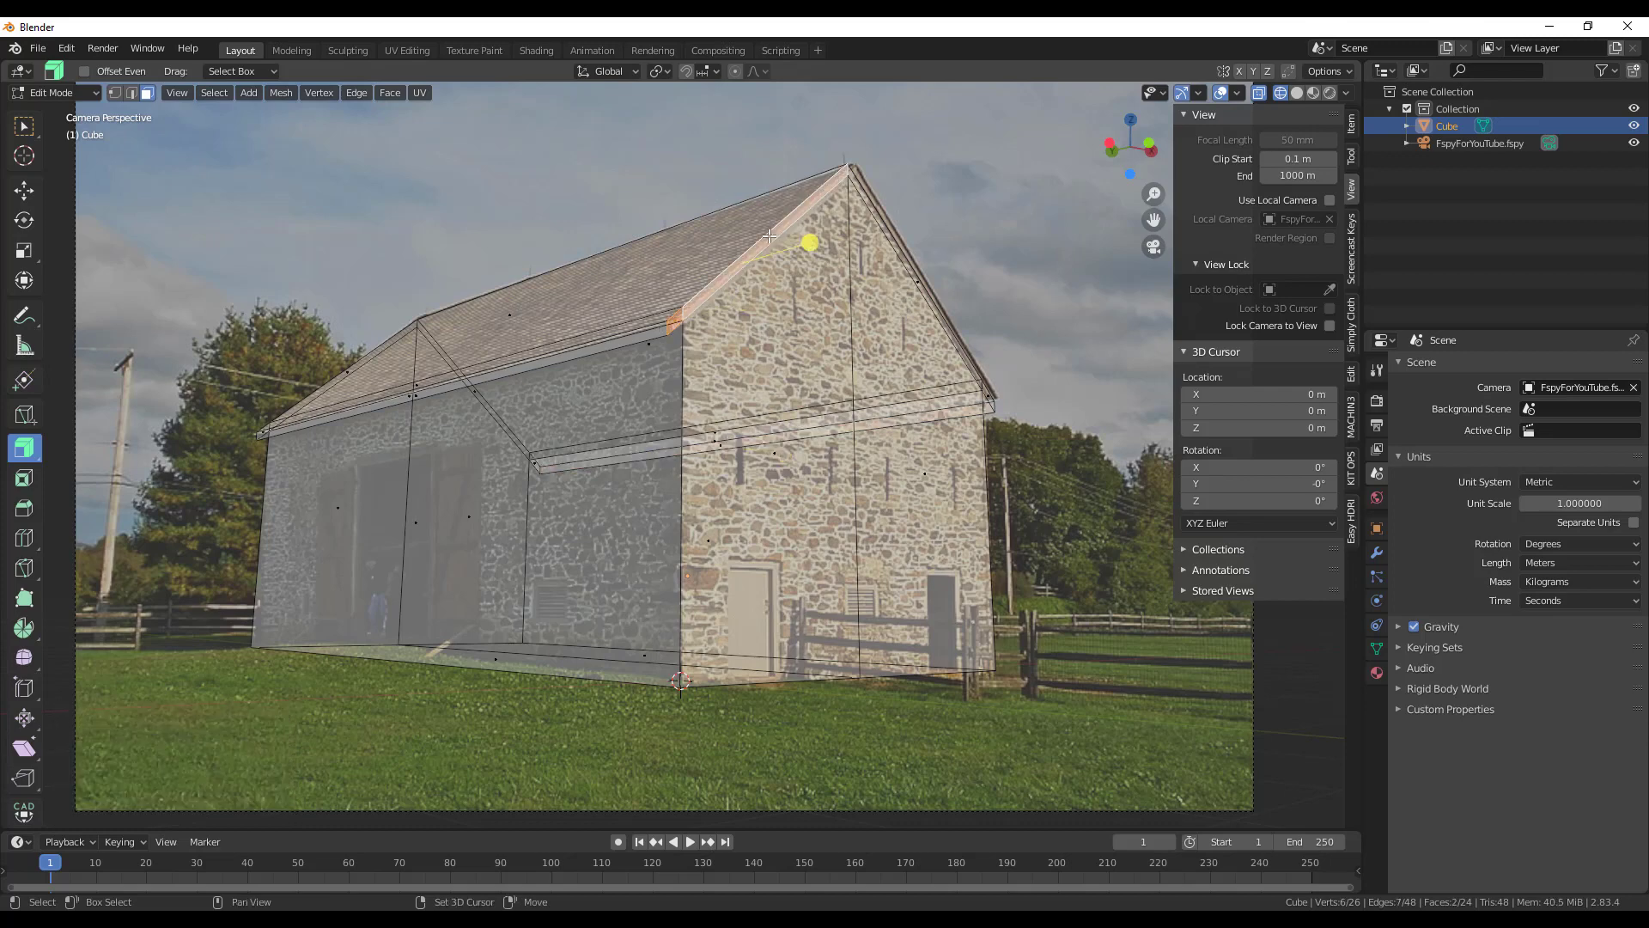
shift+click(920, 284)
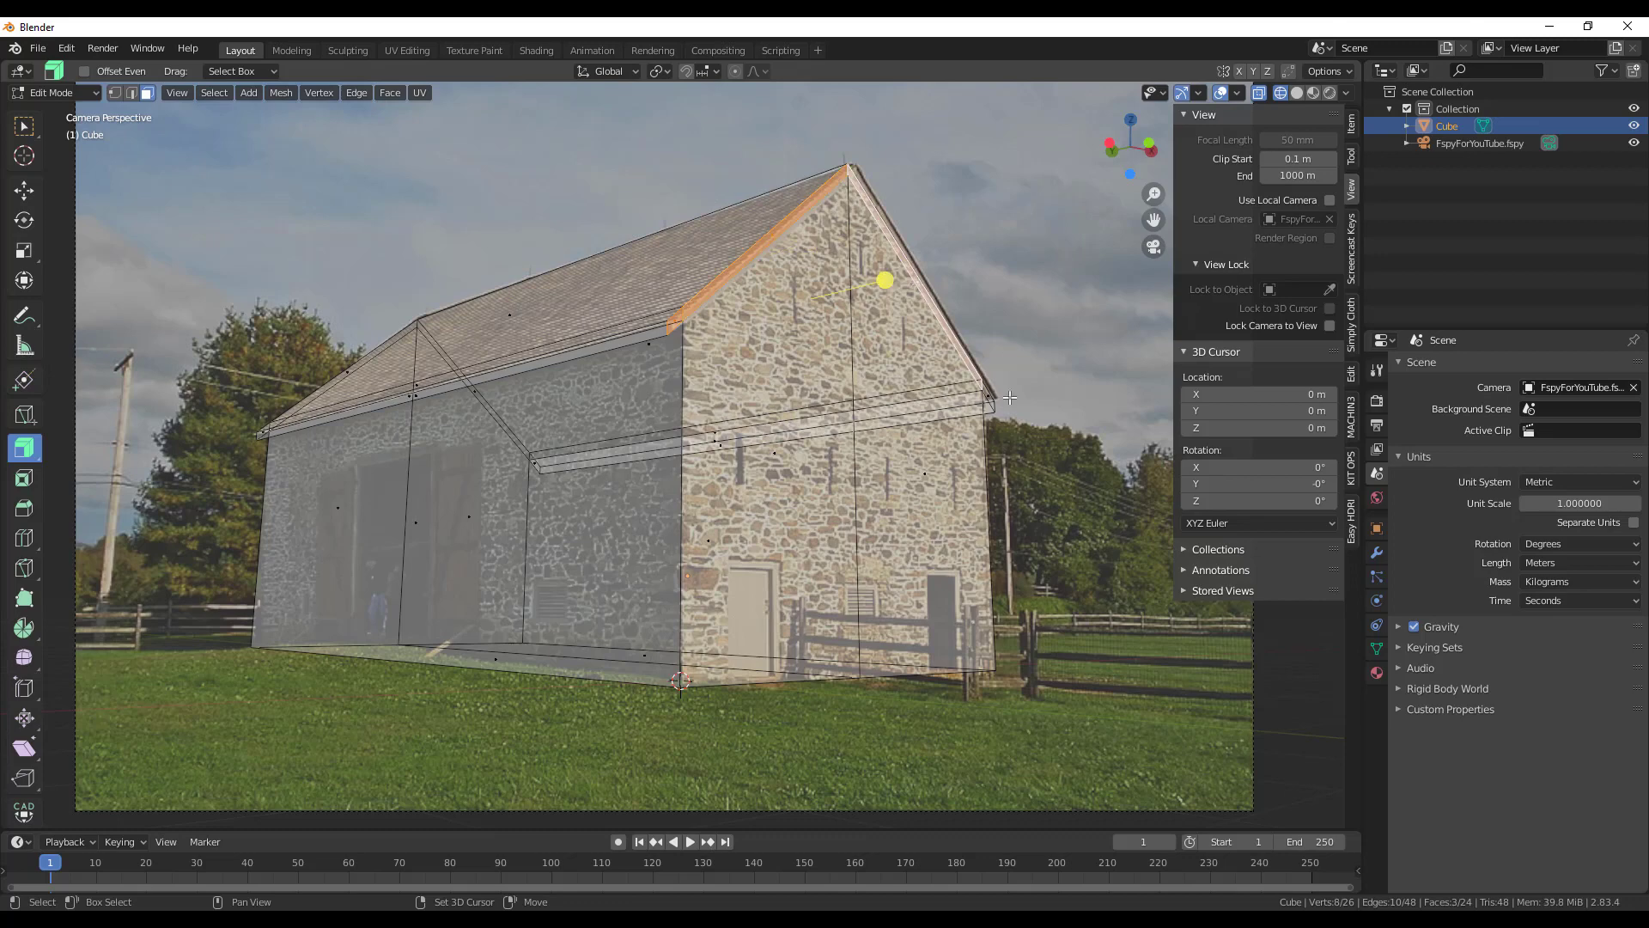
key(e)
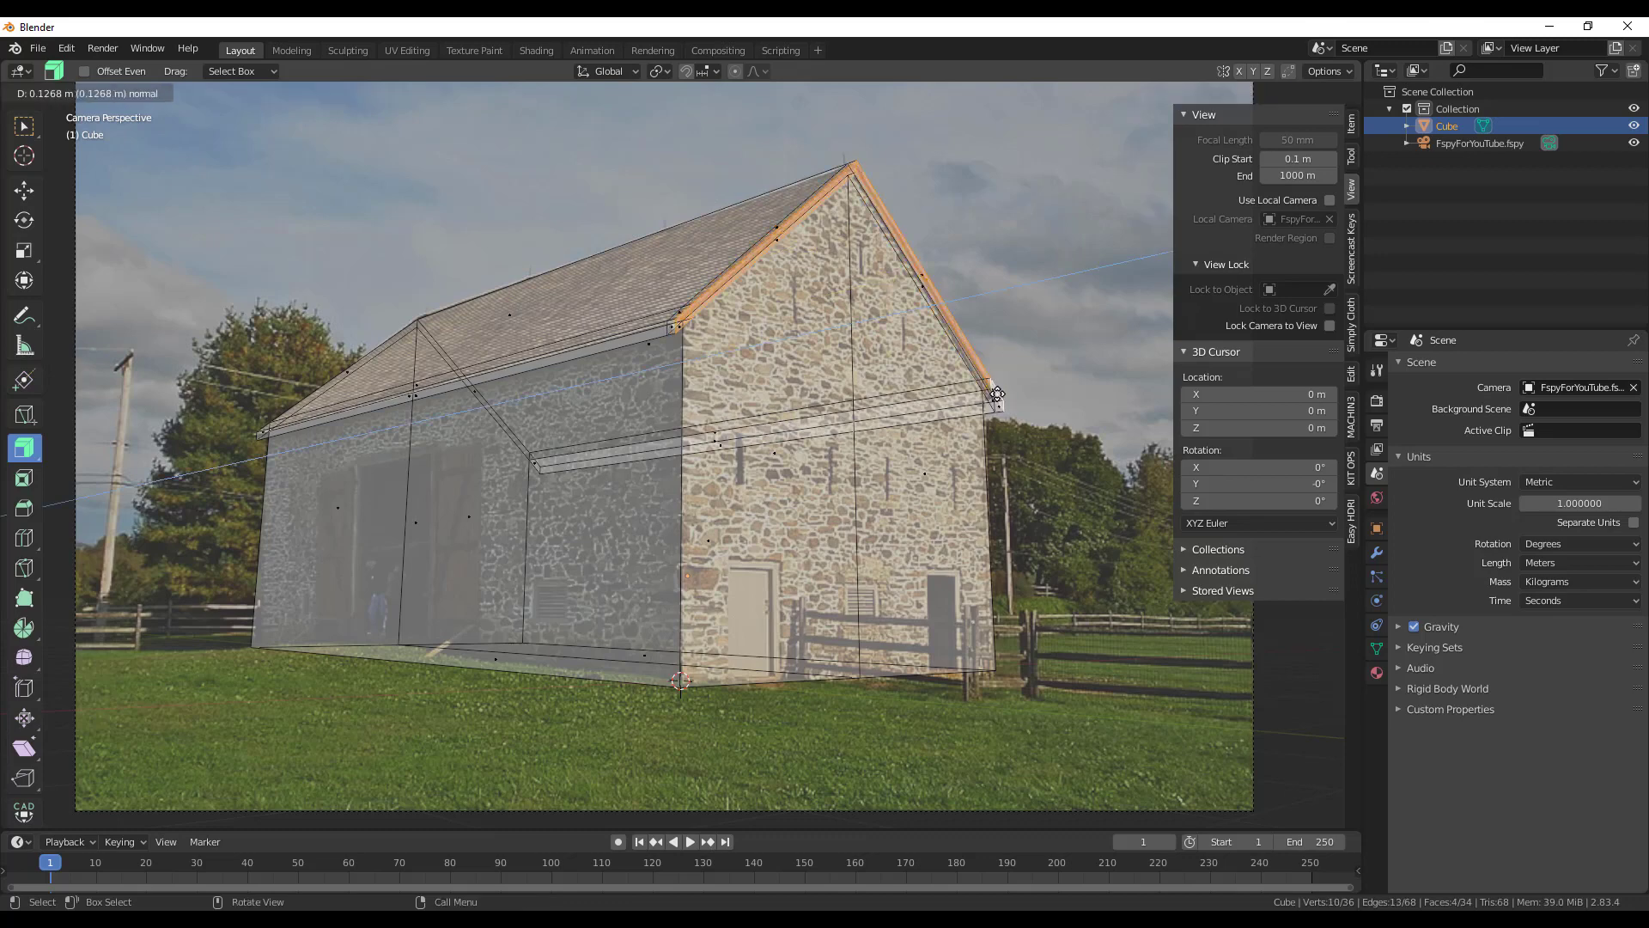
click(996, 394)
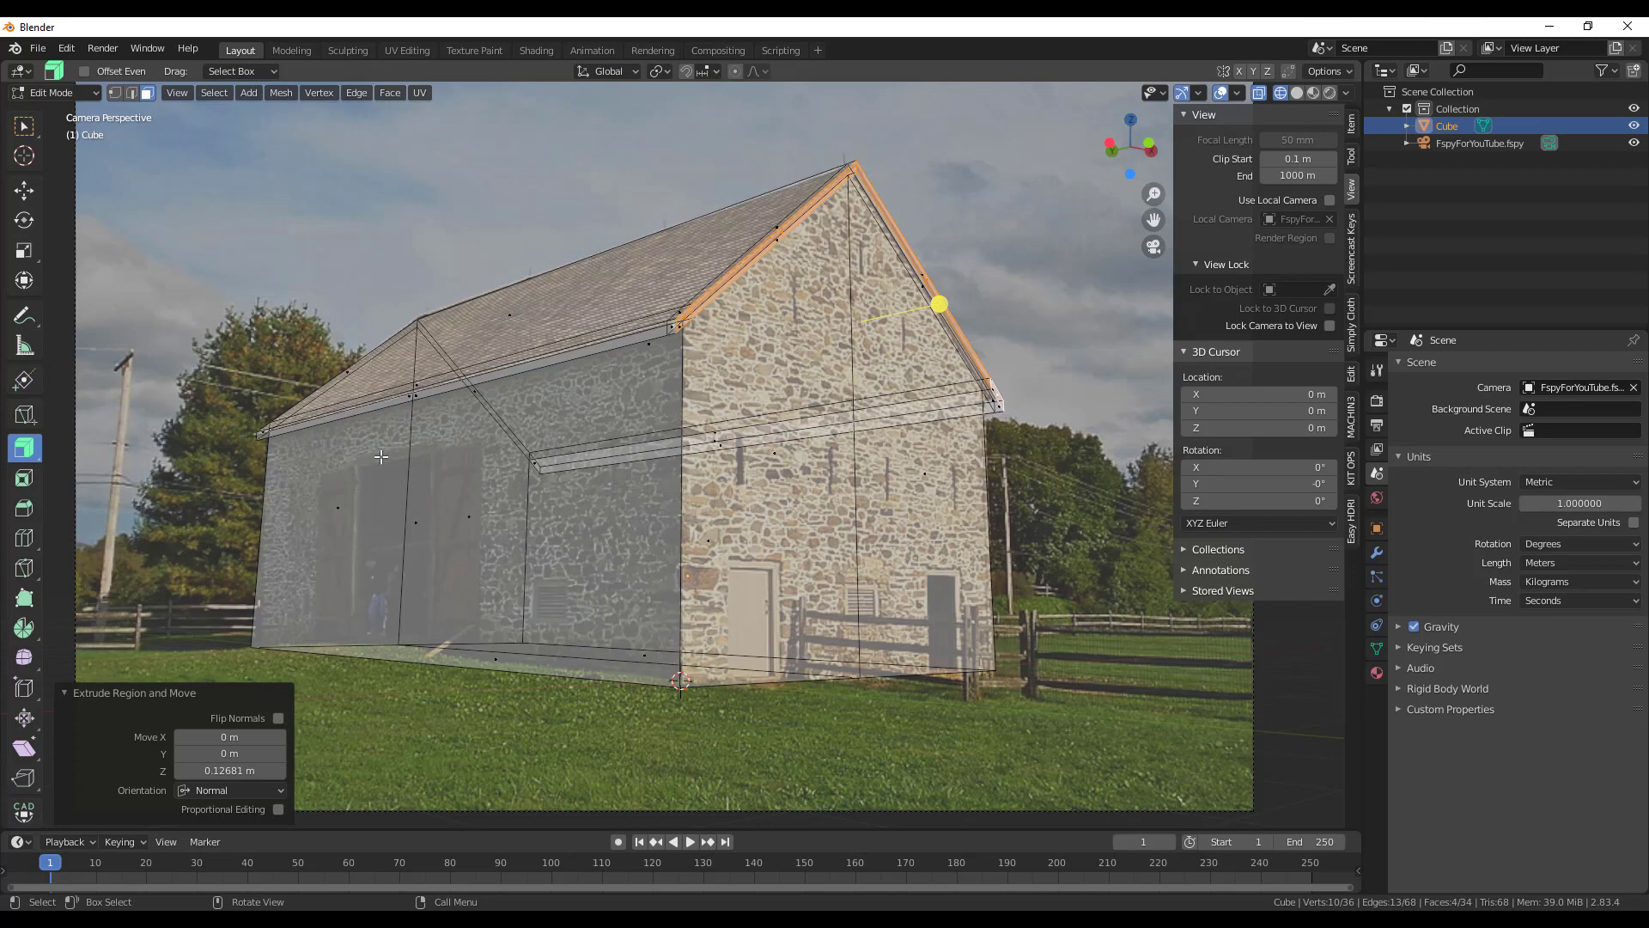
Outline the large barn door on the long wall with a horizontal loop cut at its top and vertical loop cuts at its sides
key(alt+a)
key(ctrl+r)
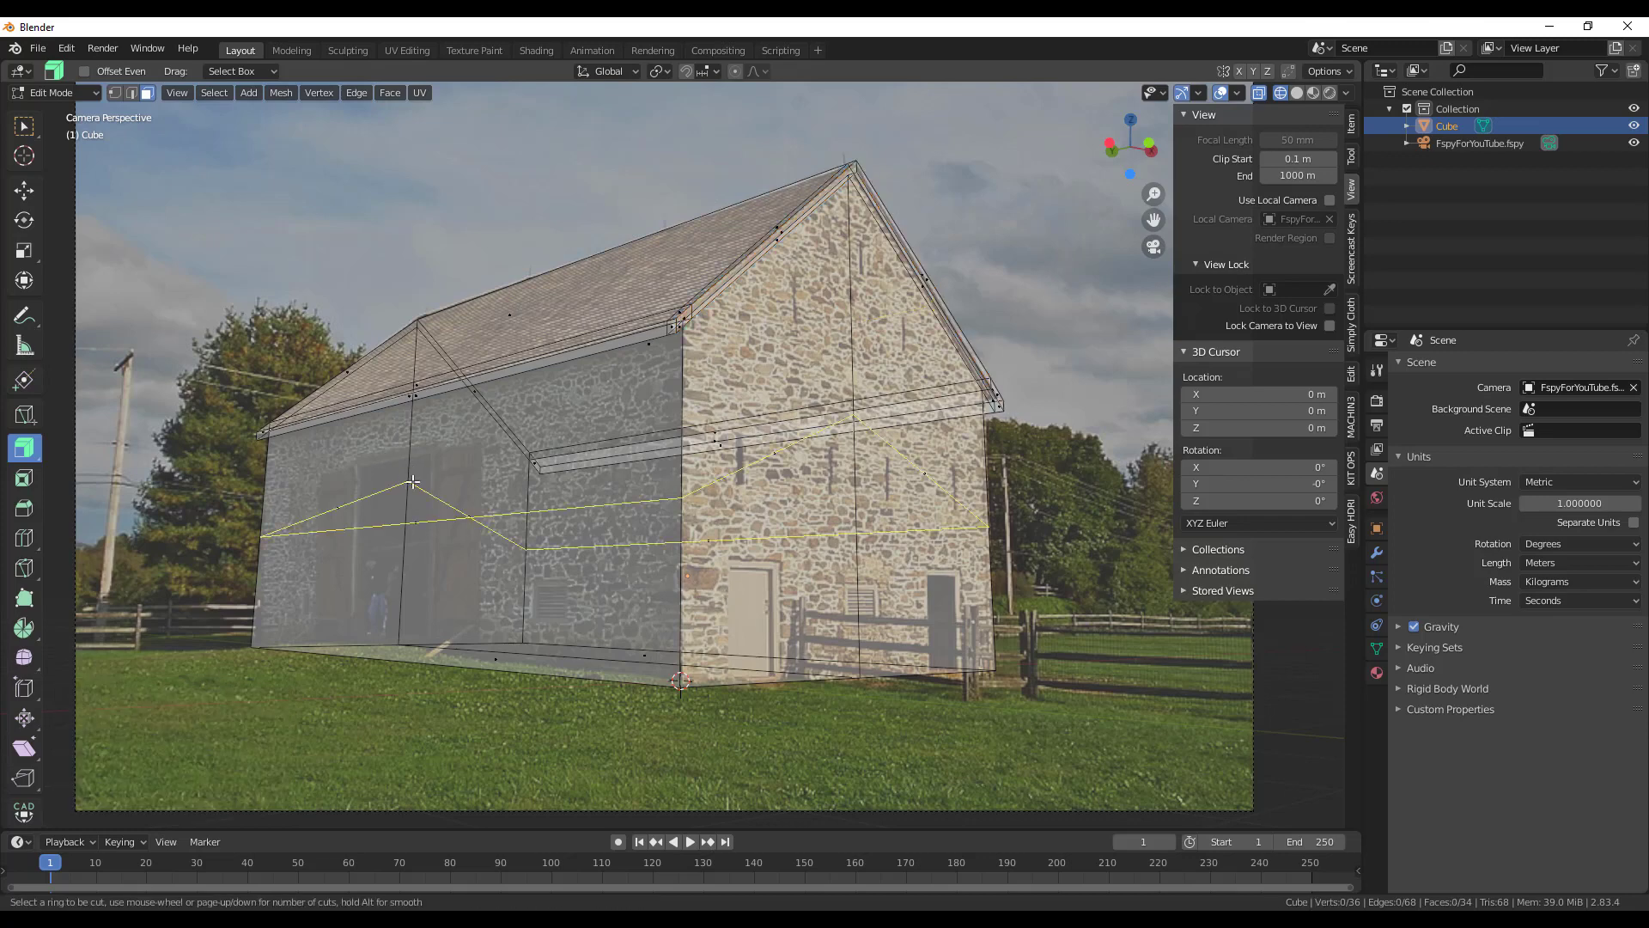
click(421, 481)
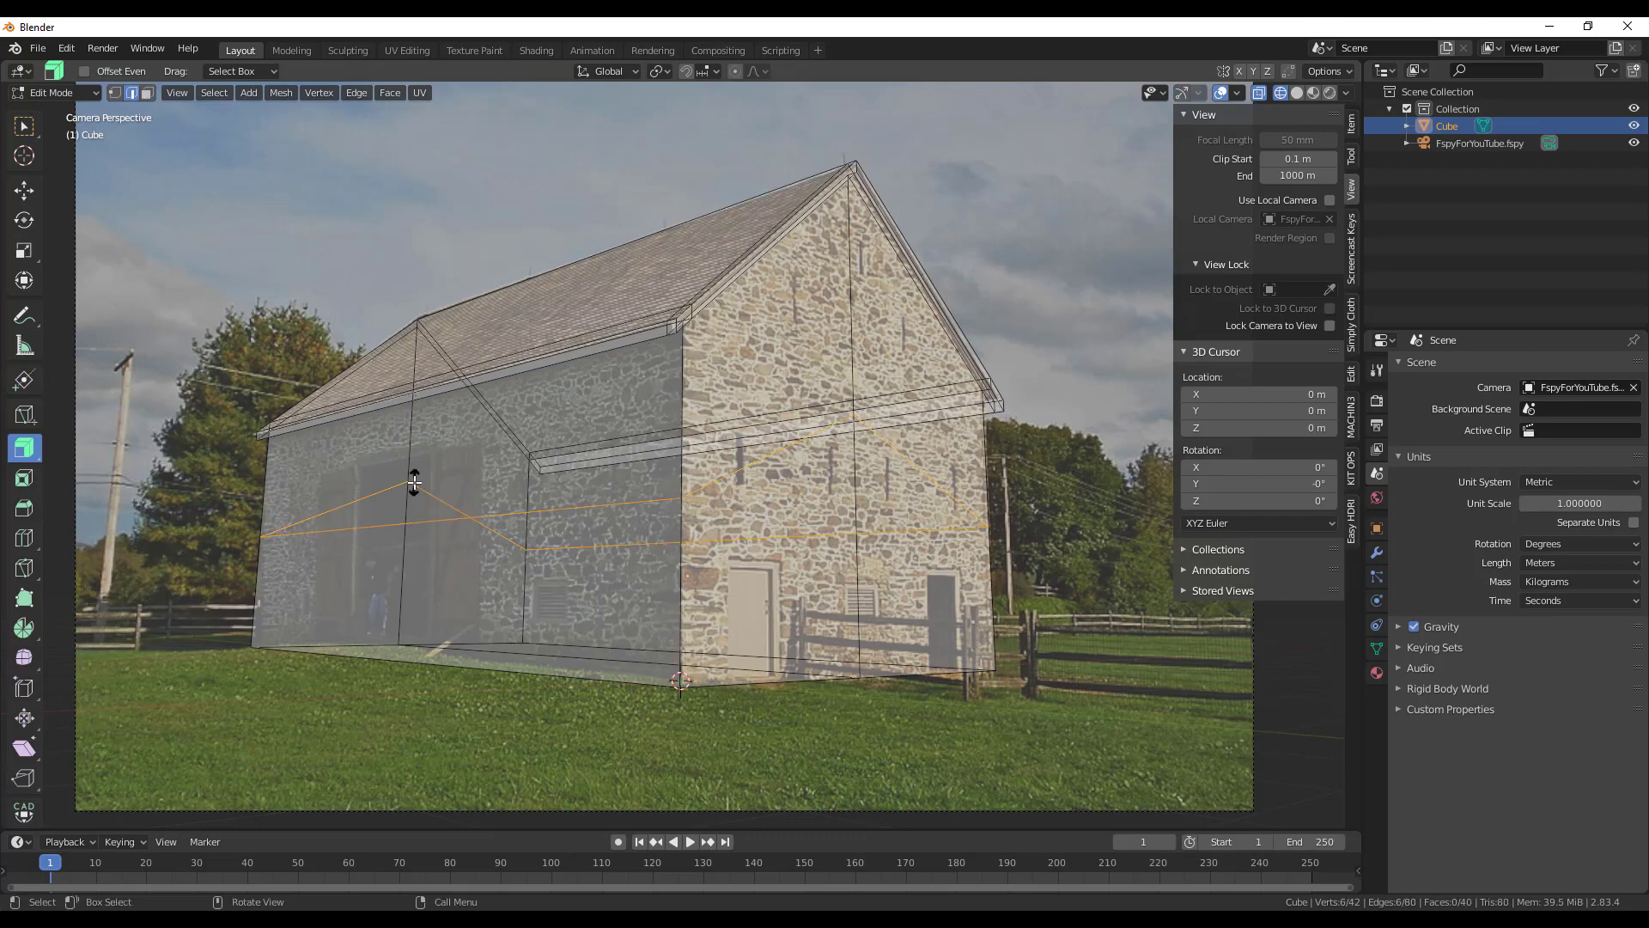
click(431, 395)
key(ctrl+r)
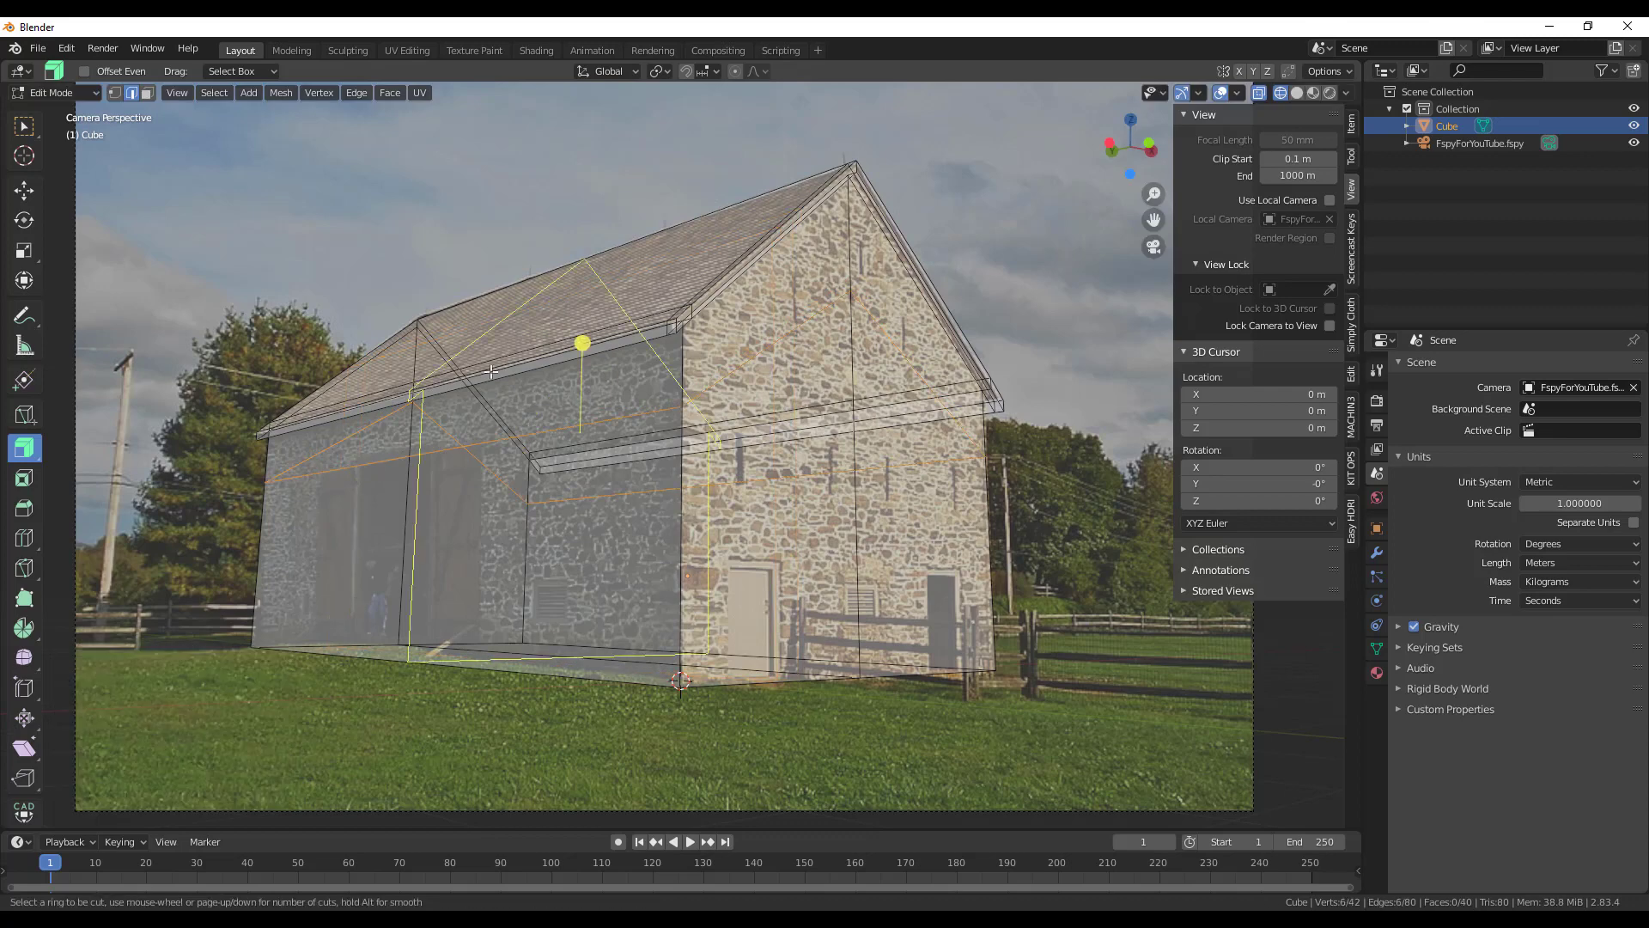
drag(491, 371, 589, 552)
In solid shading, extrude the large door face on the long wall inward about 0.13 m
middle_drag(515, 558, 775, 667)
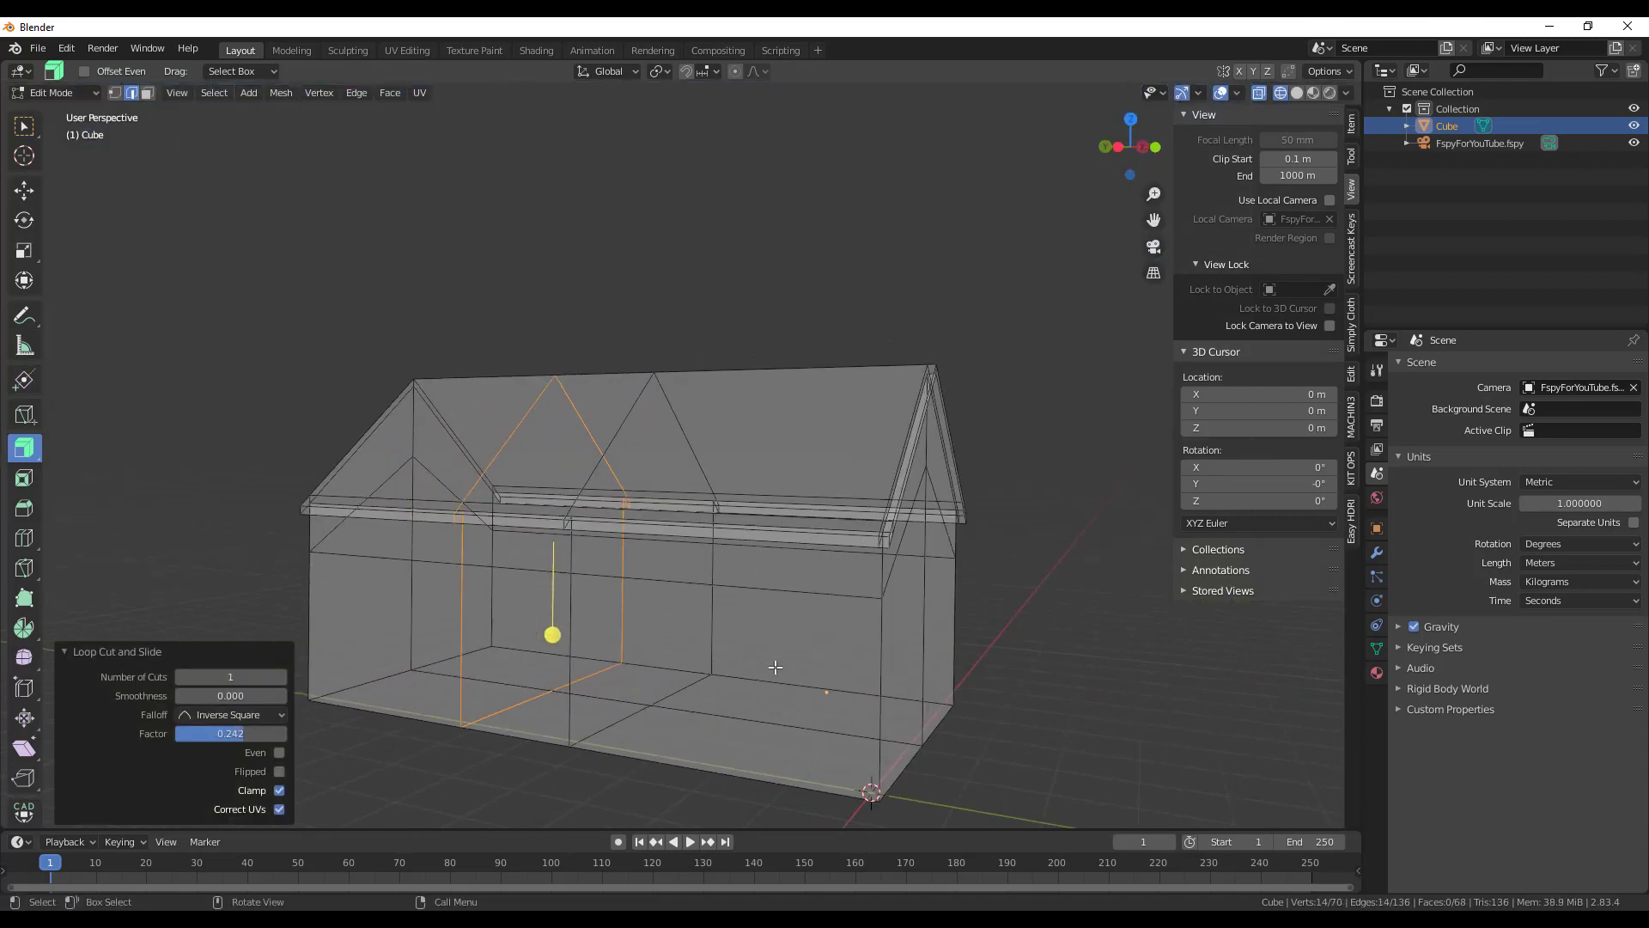
scroll(775, 666, down, 3)
key(z)
click(777, 616)
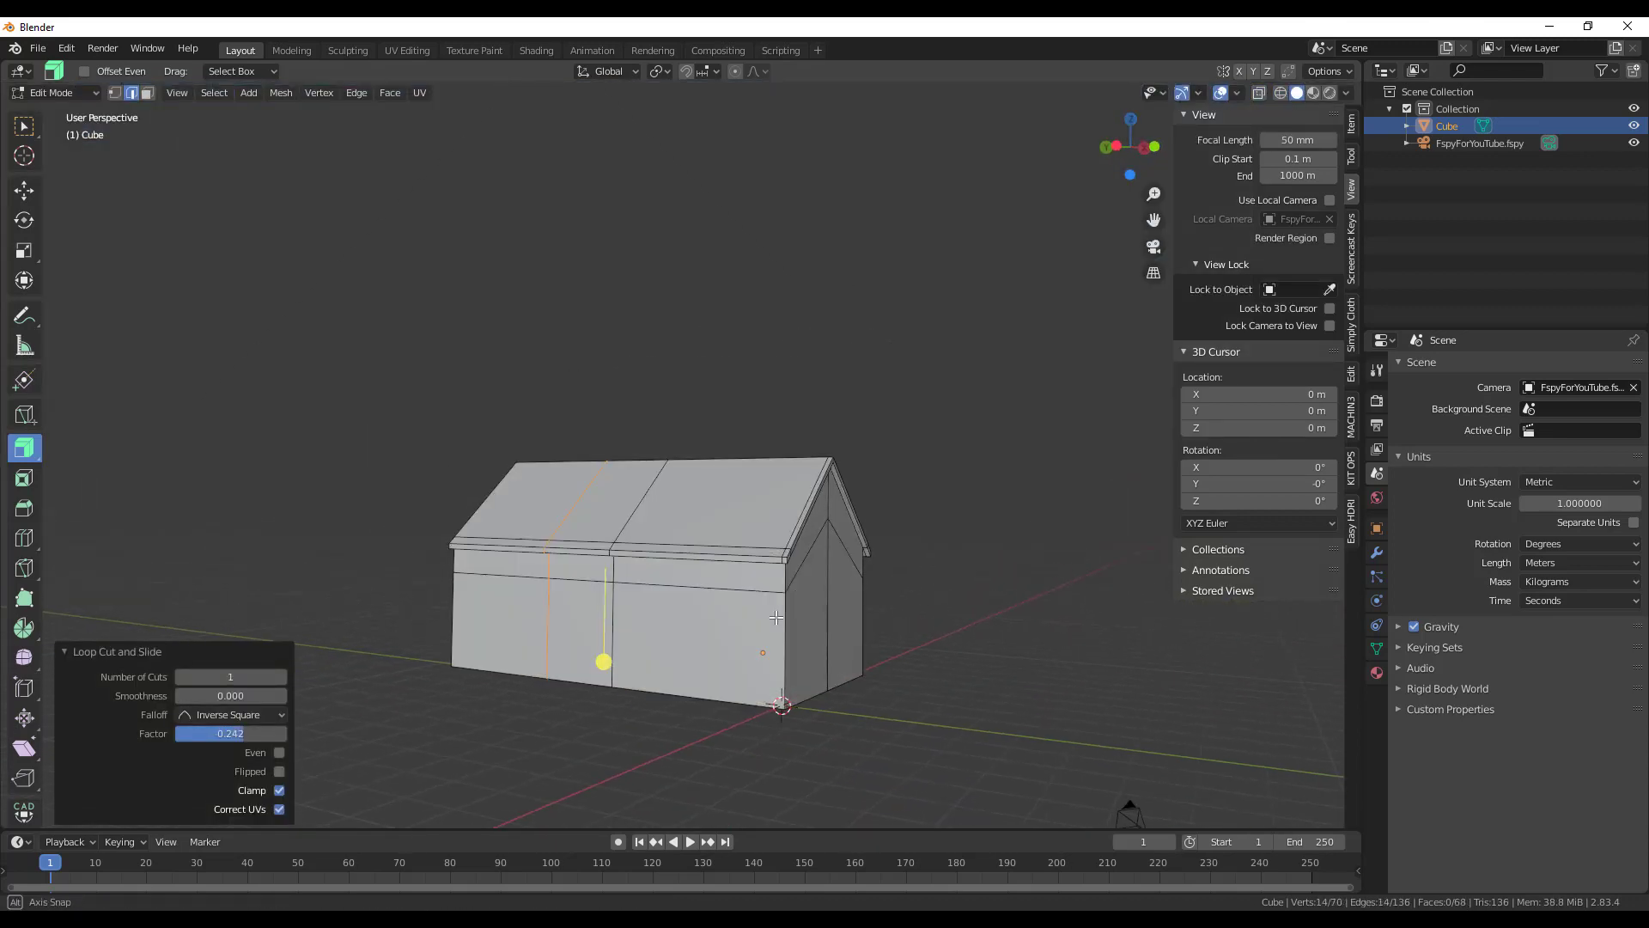
scroll(776, 617, up, 4)
click(571, 626)
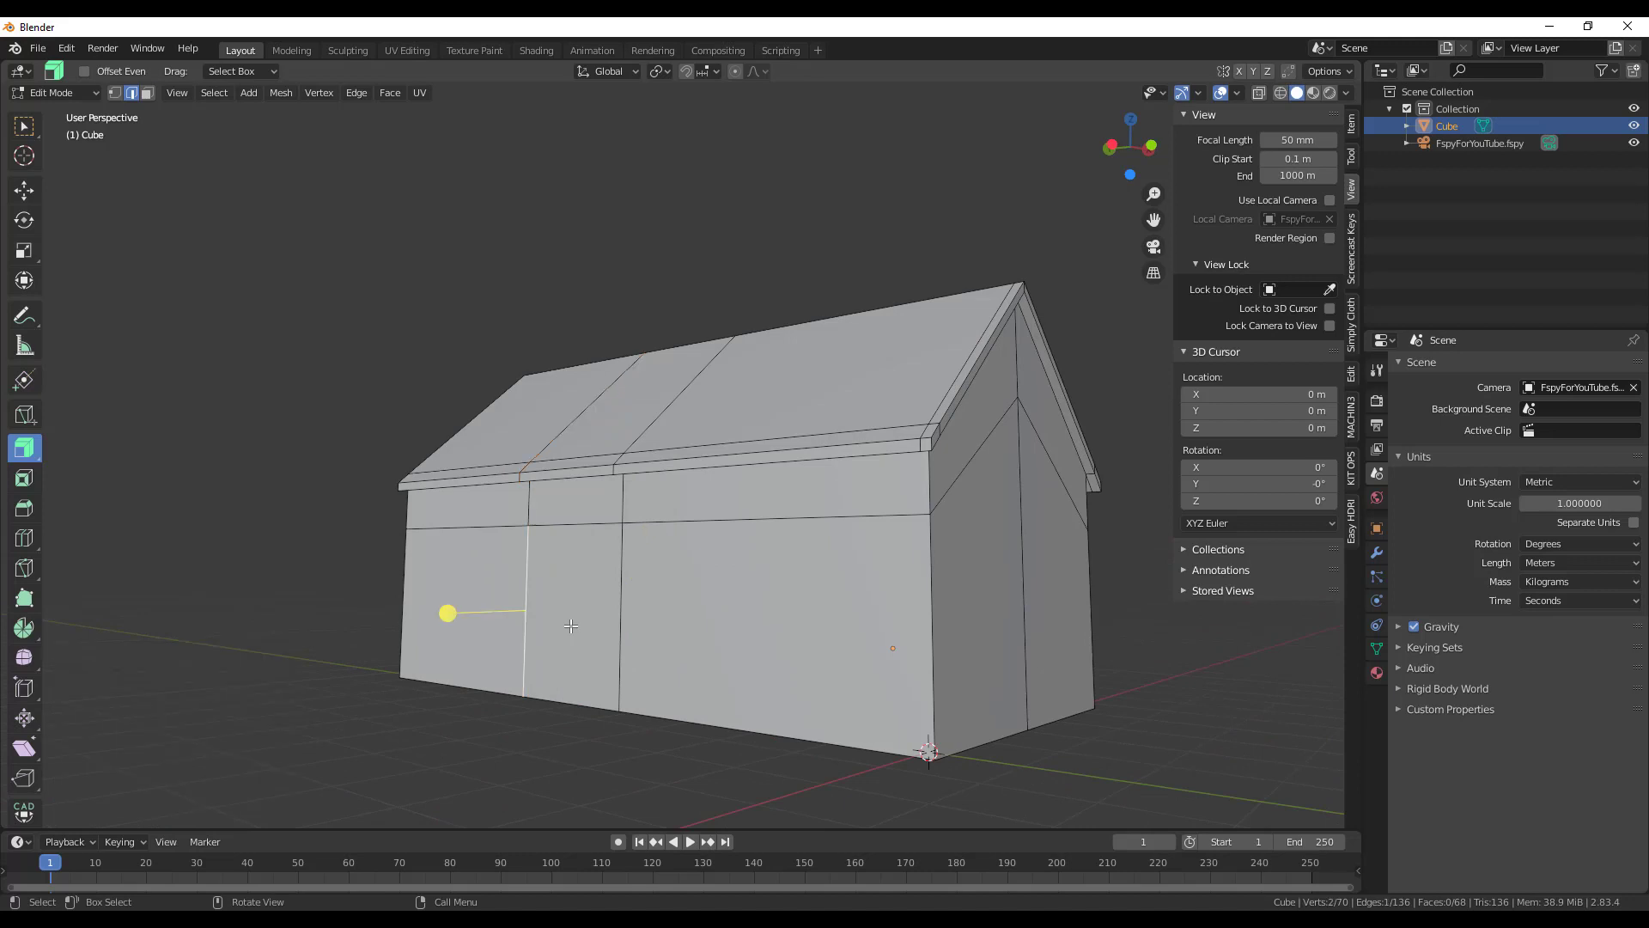
click(572, 626)
key(e)
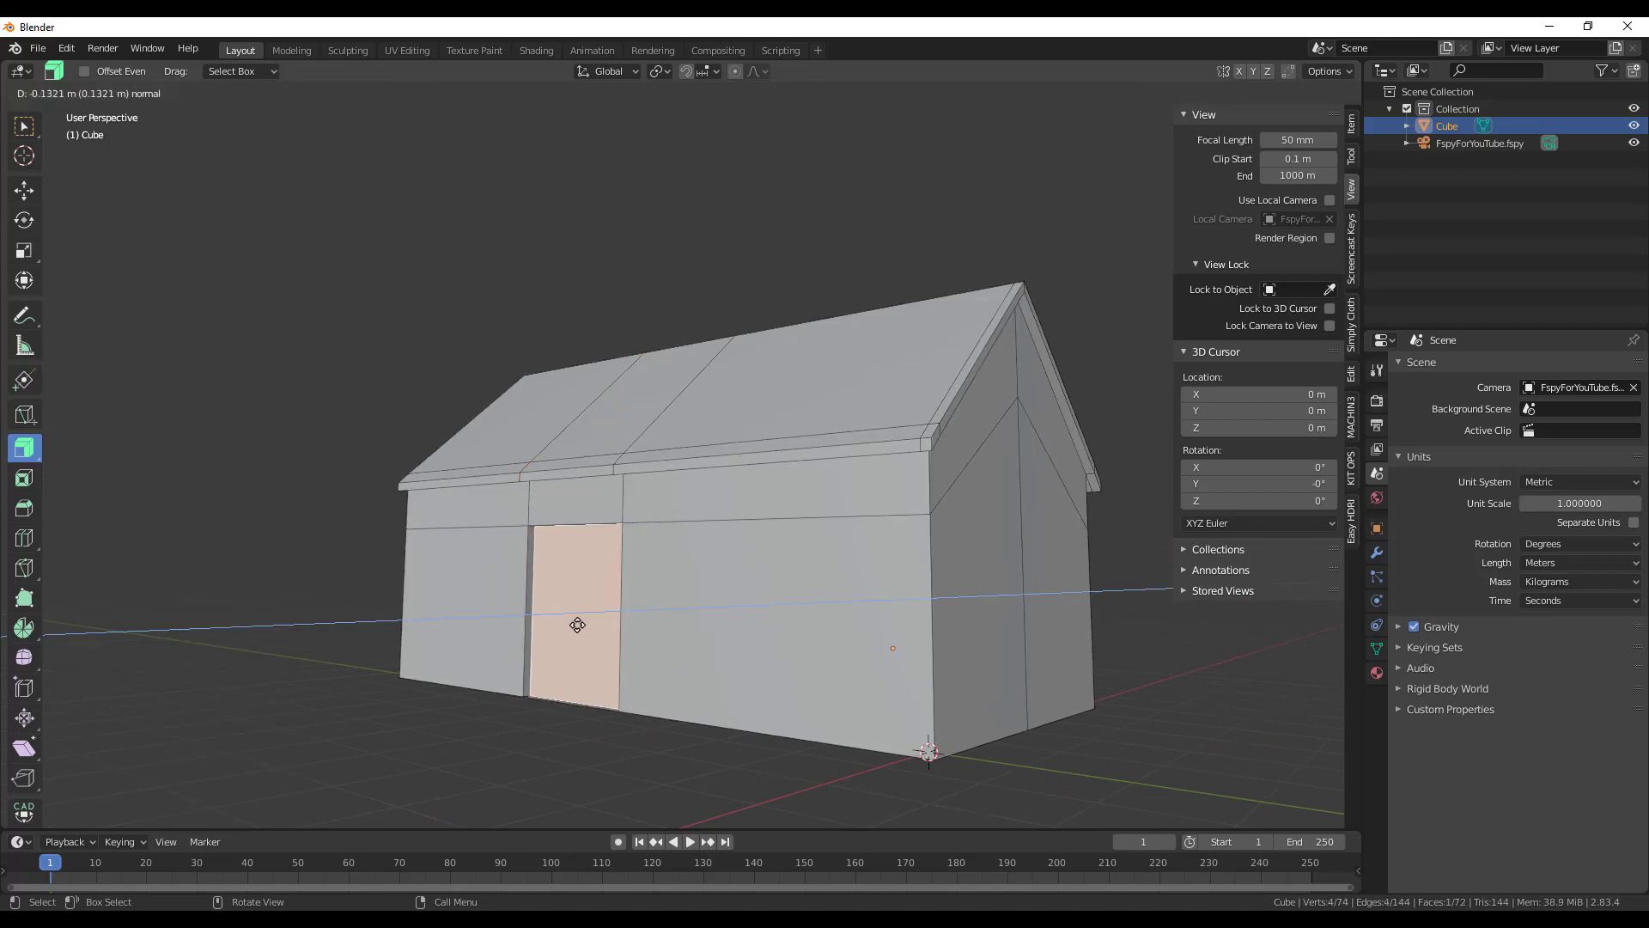
click(577, 625)
In wireframe camera view, add loop cuts along the top and sides of the nearest small door on the gable wall
key(KP_0)
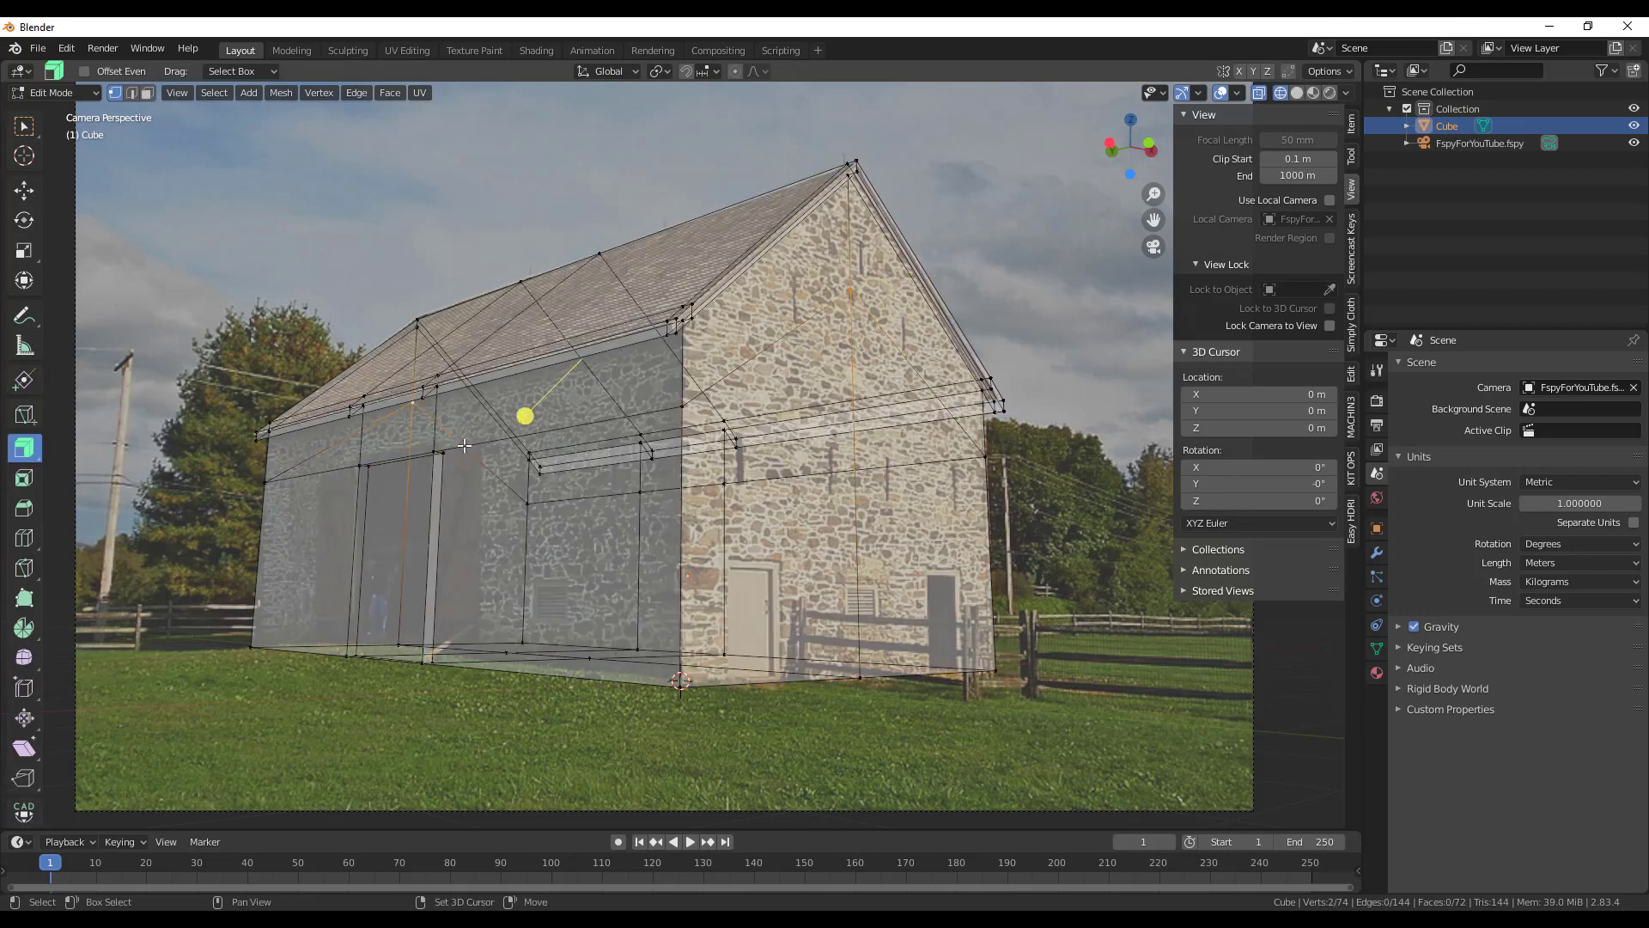
key(ctrl+r)
click(464, 445)
key(ctrl+r)
click(771, 689)
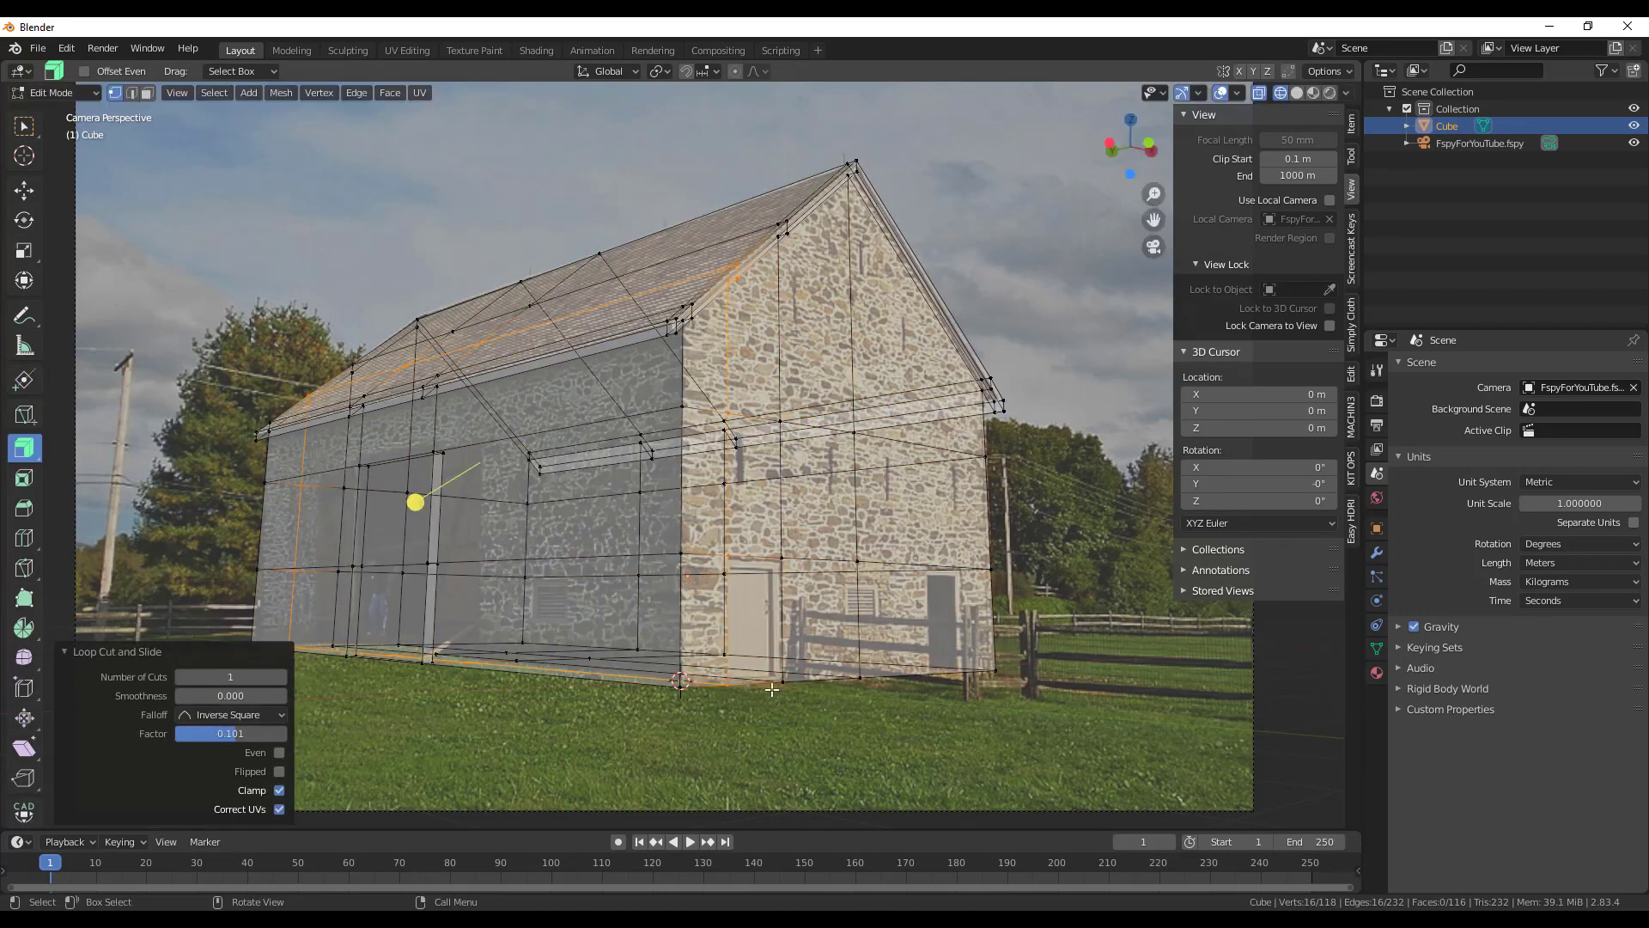